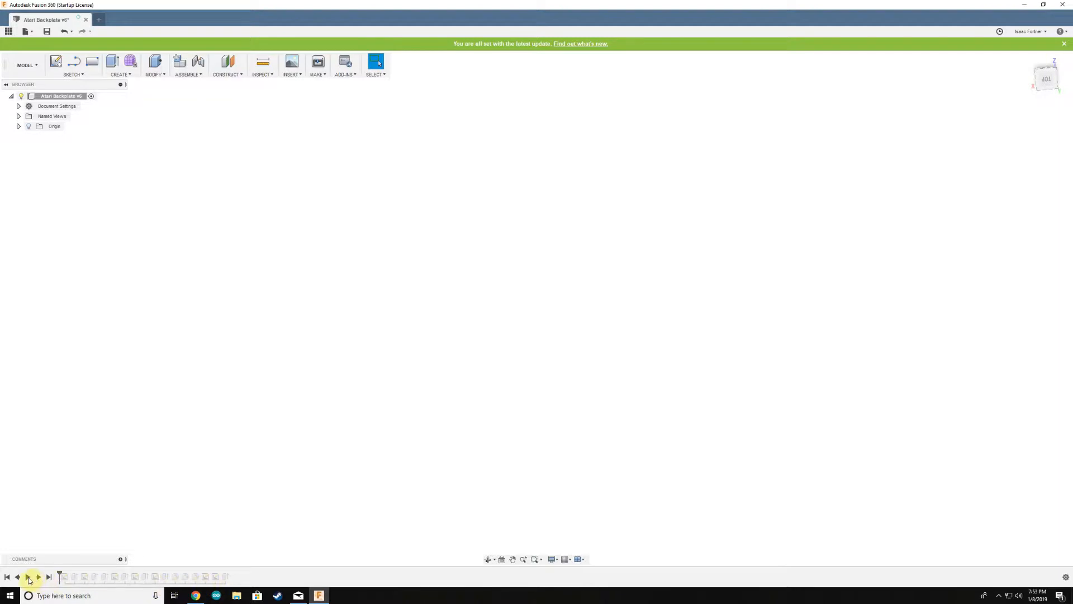
Step: Roll the timeline forward to include the first sketch and check the length of the outer rectangle's short edge
click(39, 578)
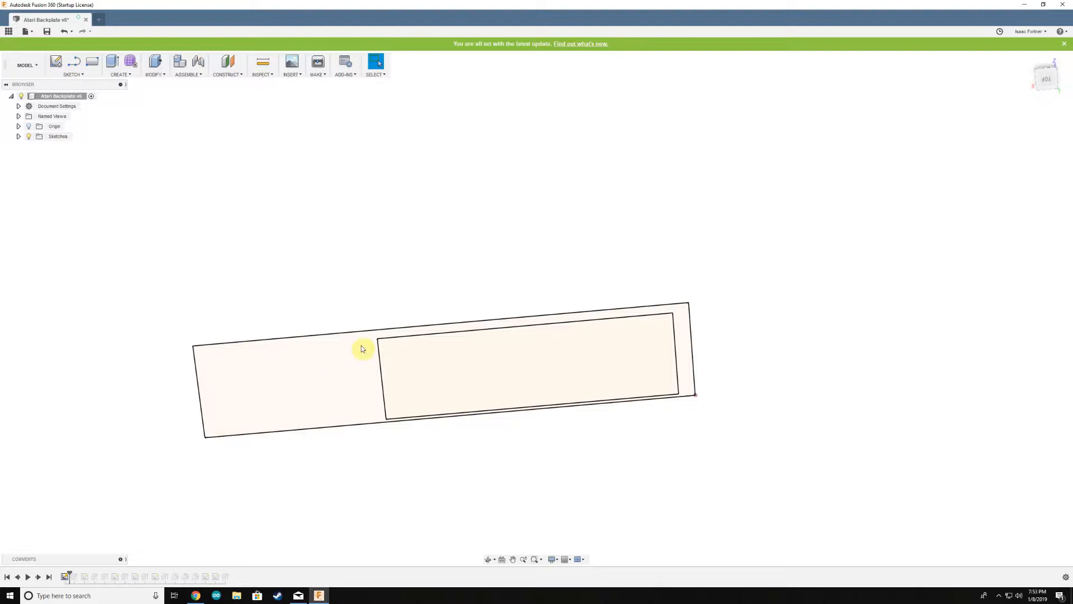
middle_drag(414, 338, 439, 257)
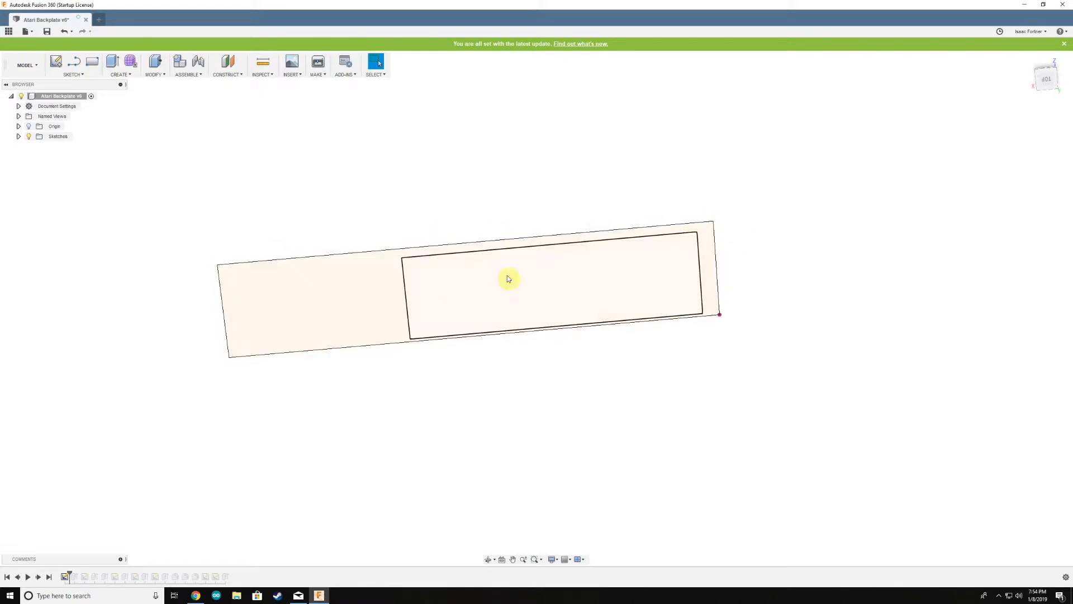
click(698, 247)
click(717, 251)
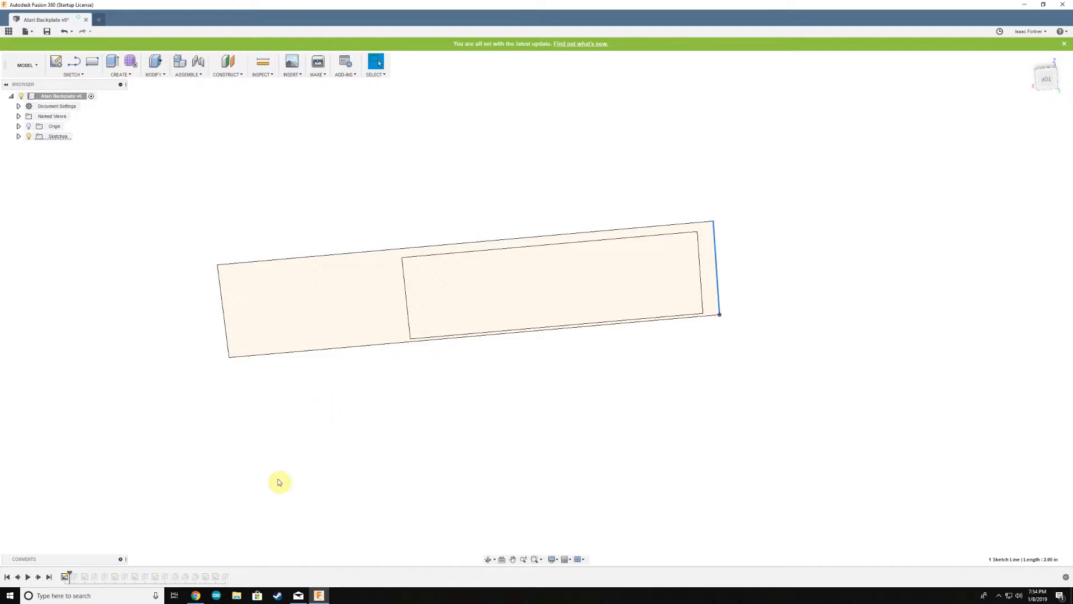
Step: Roll the timeline forward to include the extrusion of the backplate frame
drag(68, 576, 80, 576)
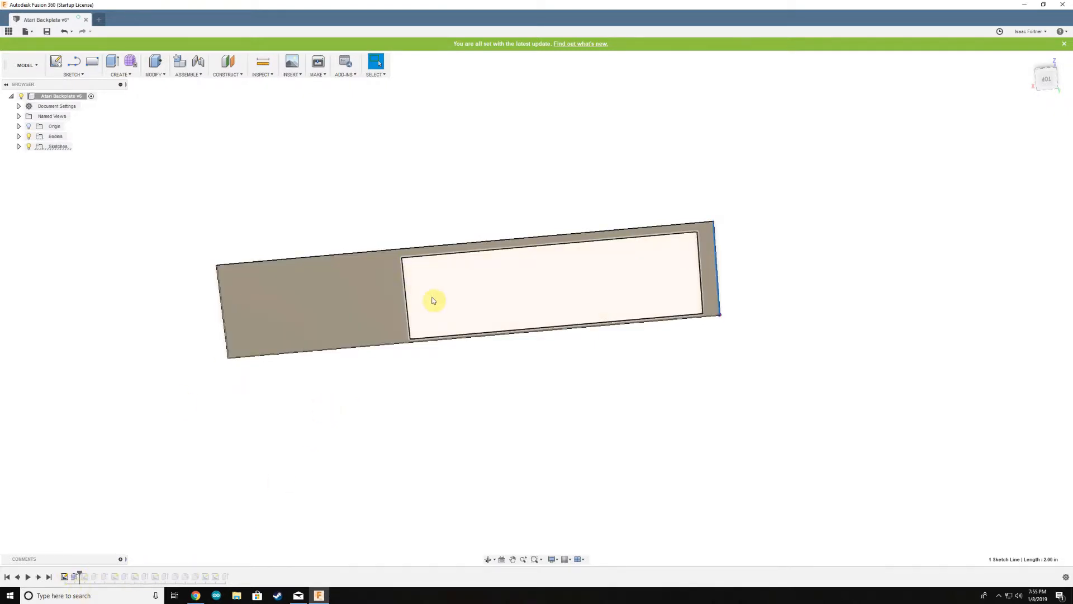
shift+middle_drag(441, 300, 384, 285)
click(124, 77)
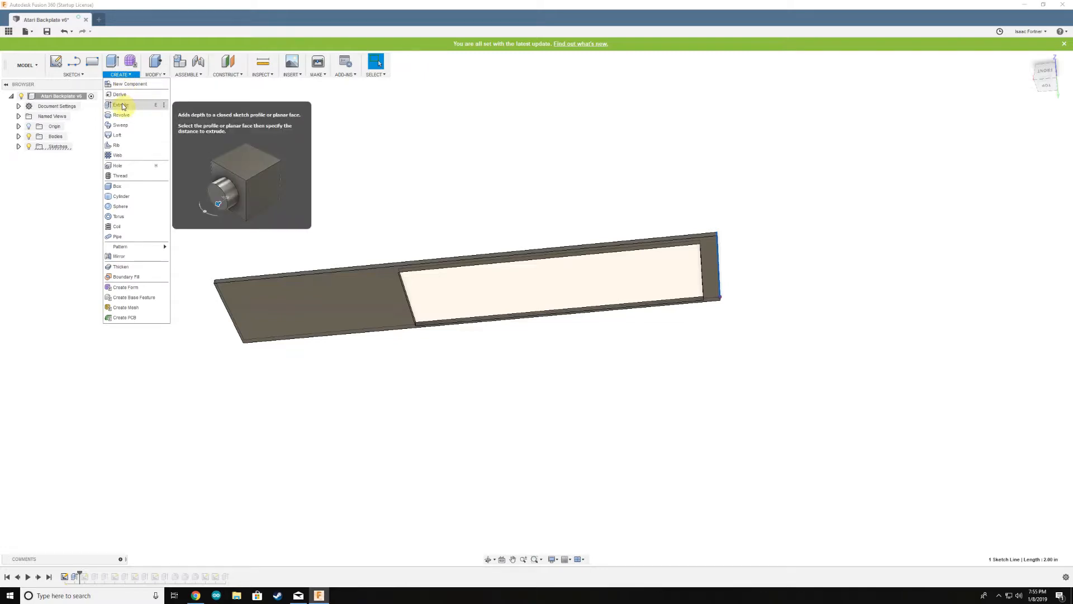
middle_drag(383, 307, 348, 262)
scroll(376, 280, up, 5)
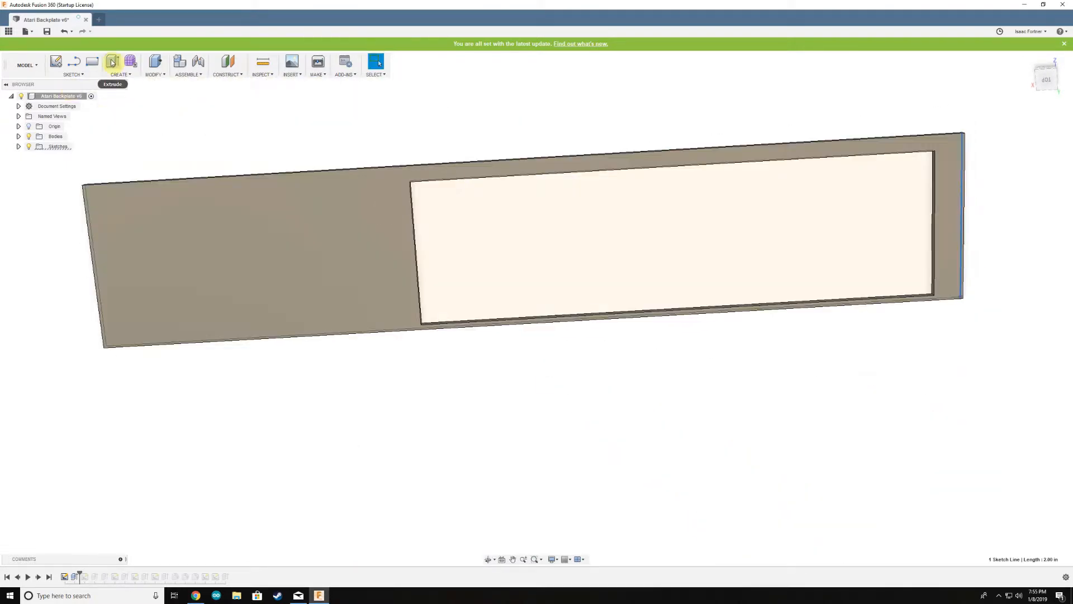
key(e)
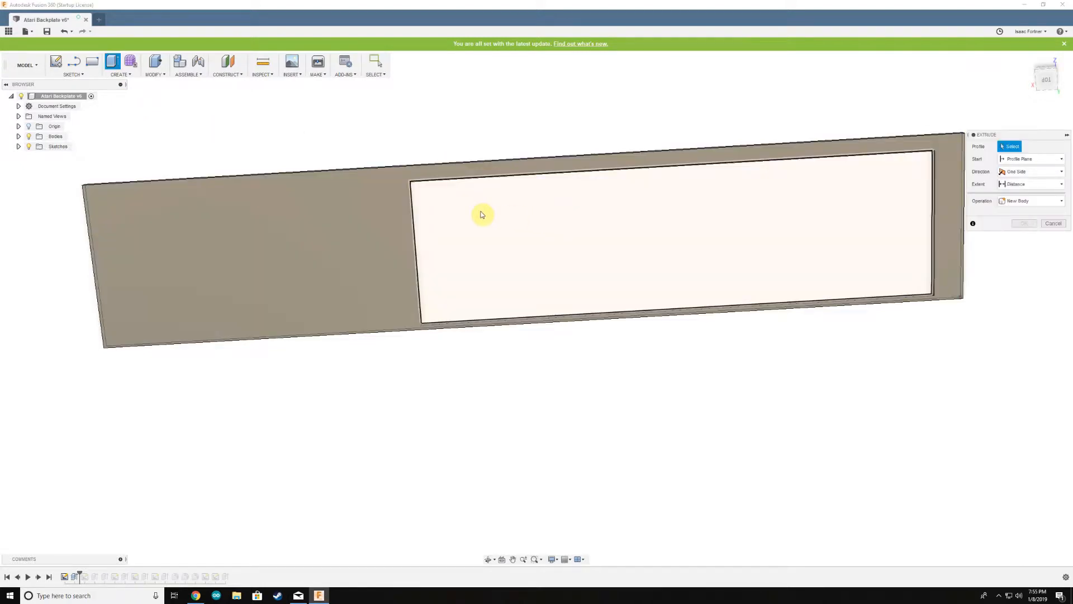
click(554, 238)
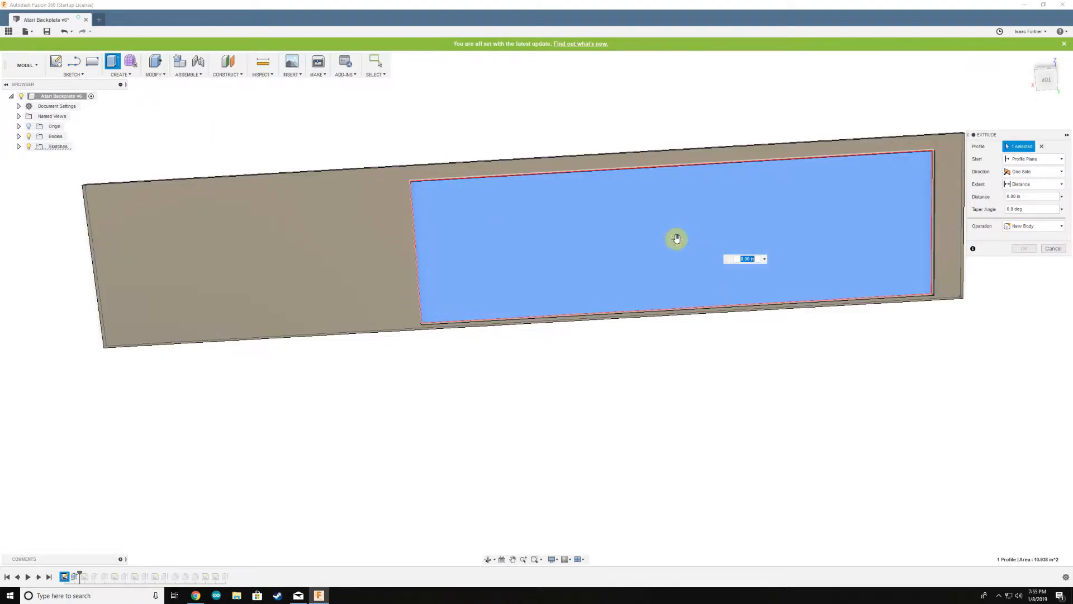
text(5.6)
mouse_move(499, 270)
shift+middle_down()
mouse_move(510, 283)
mouse_move(520, 271)
mouse_move(520, 310)
mouse_move(515, 230)
mouse_move(515, 277)
shift+middle_up()
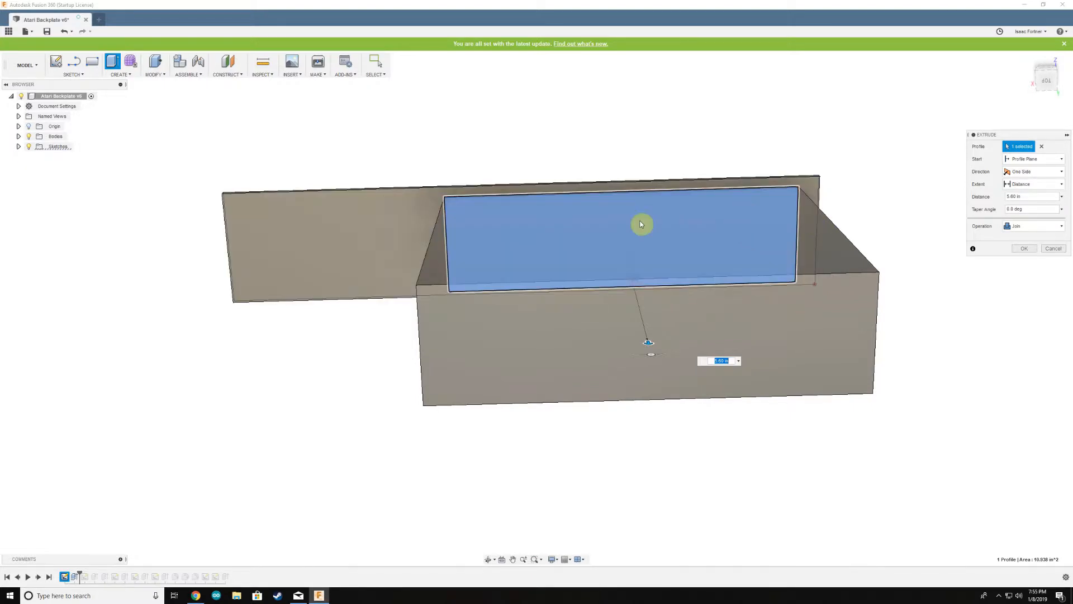
click(1059, 248)
Step: Roll the timeline forward to include the L-shaped profile sketch at the end of the backplate
scroll(480, 259, up, 6)
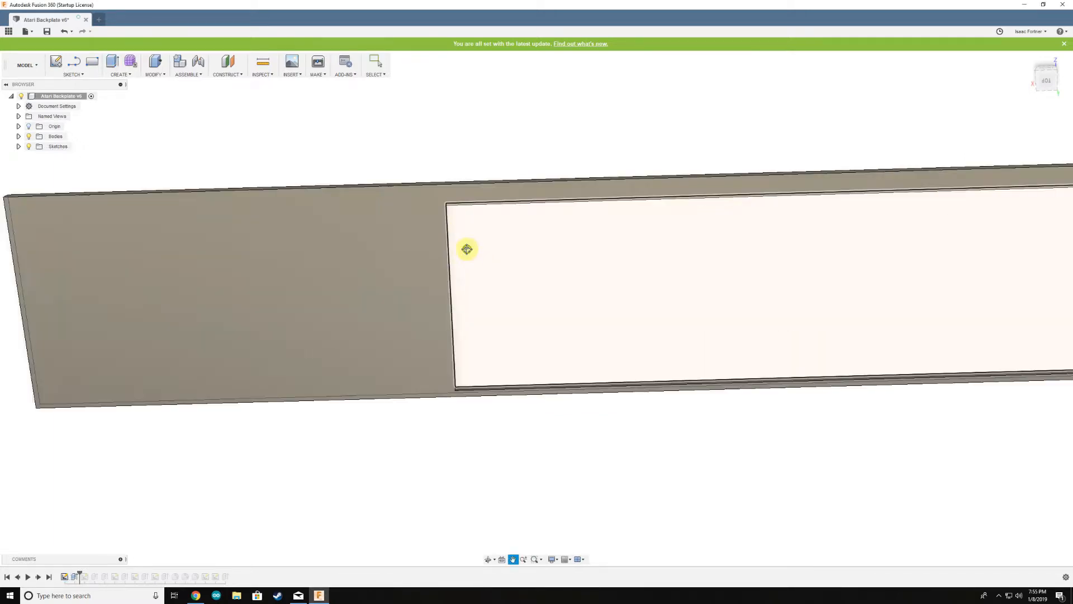
middle_drag(467, 248, 440, 264)
scroll(444, 328, down, 2)
shift+middle_drag(444, 329, 180, 409)
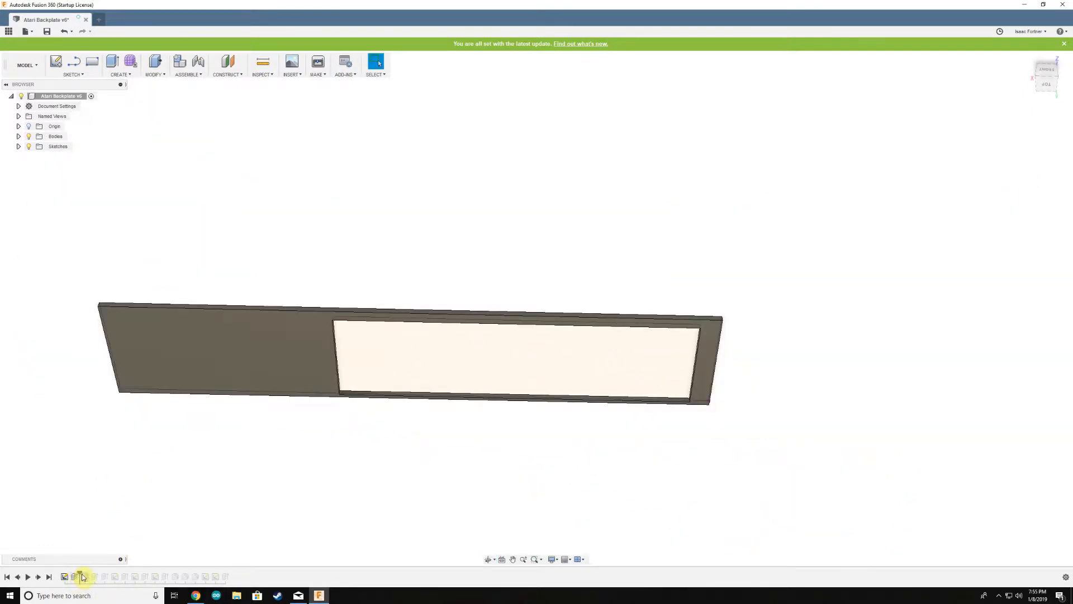
drag(78, 573, 90, 572)
mouse_move(635, 431)
shift+middle_down()
mouse_move(673, 395)
mouse_move(598, 388)
mouse_move(781, 351)
mouse_move(729, 405)
mouse_move(747, 436)
mouse_move(737, 392)
mouse_move(712, 398)
mouse_move(750, 358)
mouse_move(683, 369)
mouse_move(654, 432)
mouse_move(655, 242)
mouse_move(688, 443)
mouse_move(707, 424)
mouse_move(628, 388)
mouse_move(619, 429)
mouse_move(642, 459)
mouse_move(588, 454)
shift+middle_up()
scroll(501, 356, up, 1)
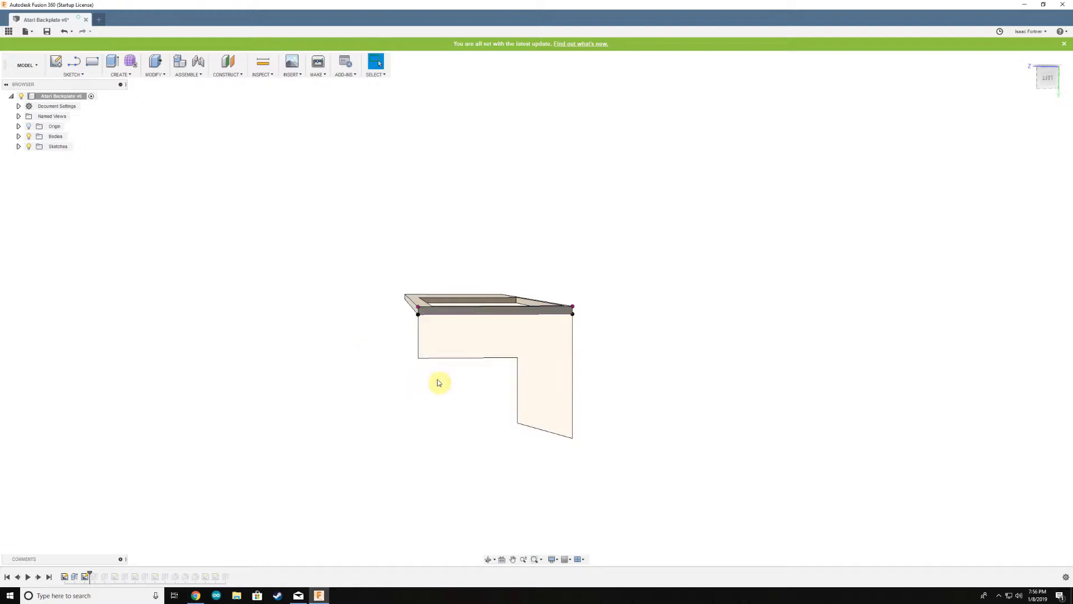
shift+middle_drag(458, 348, 439, 357)
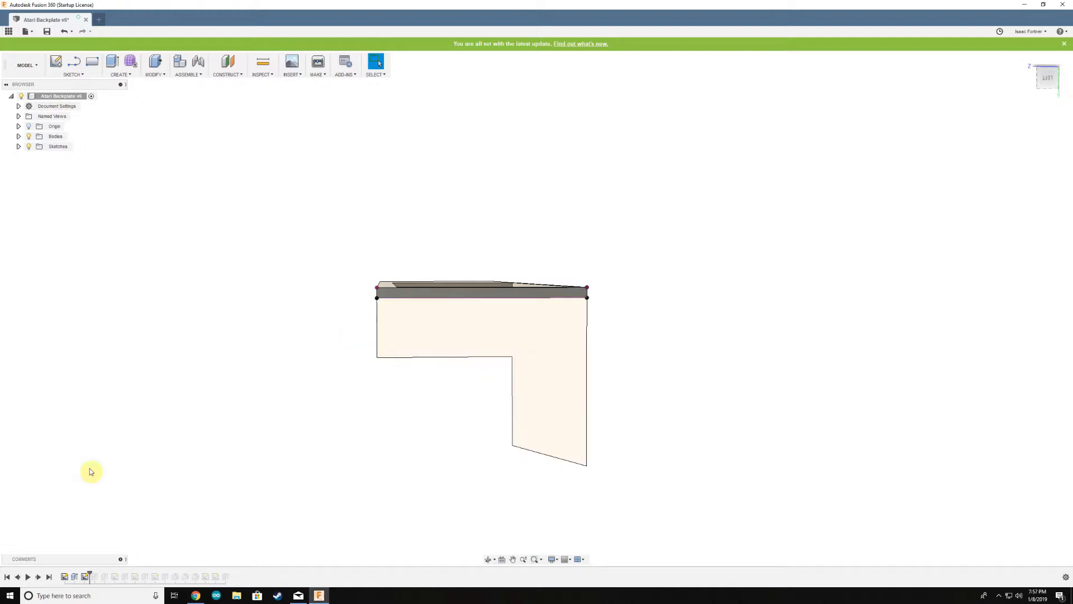
Step: Open the L-shaped profile sketch for editing and inspect its inner upper corner point and horizontal step edge
right_click(85, 581)
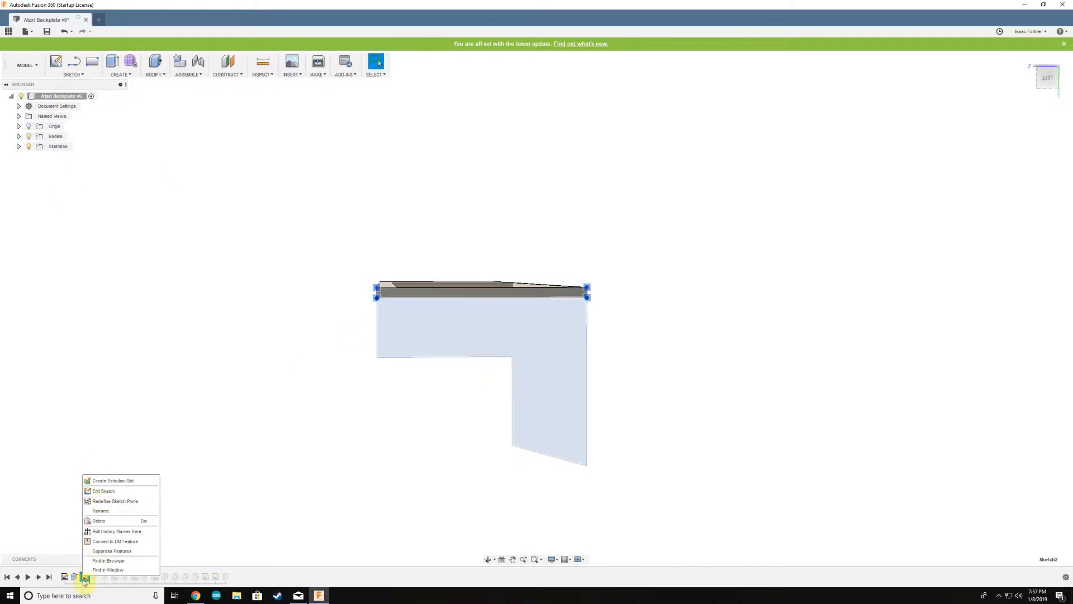
click(86, 580)
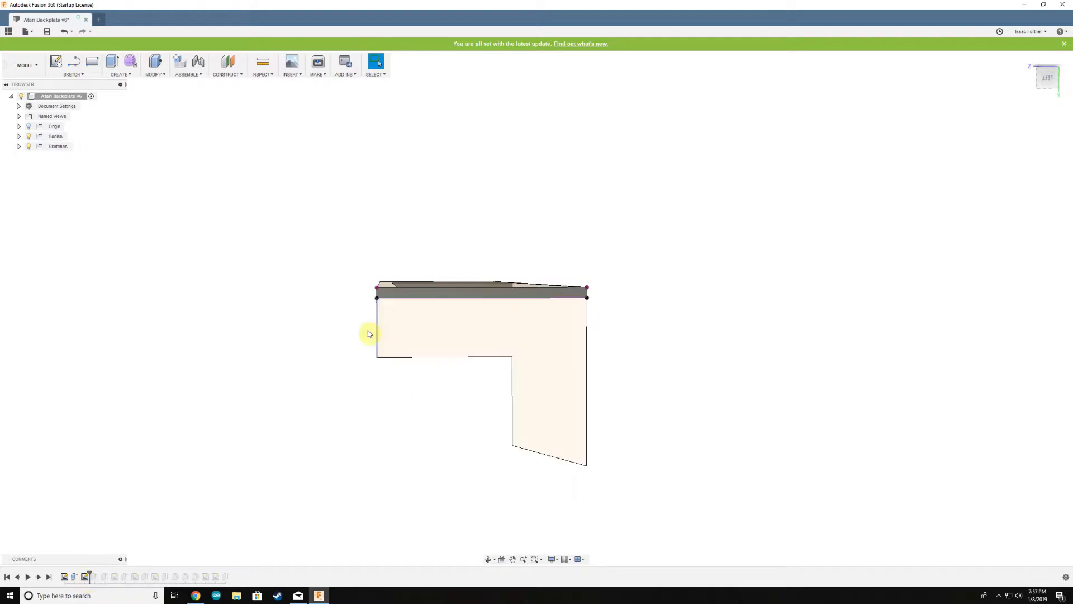
double_click(84, 577)
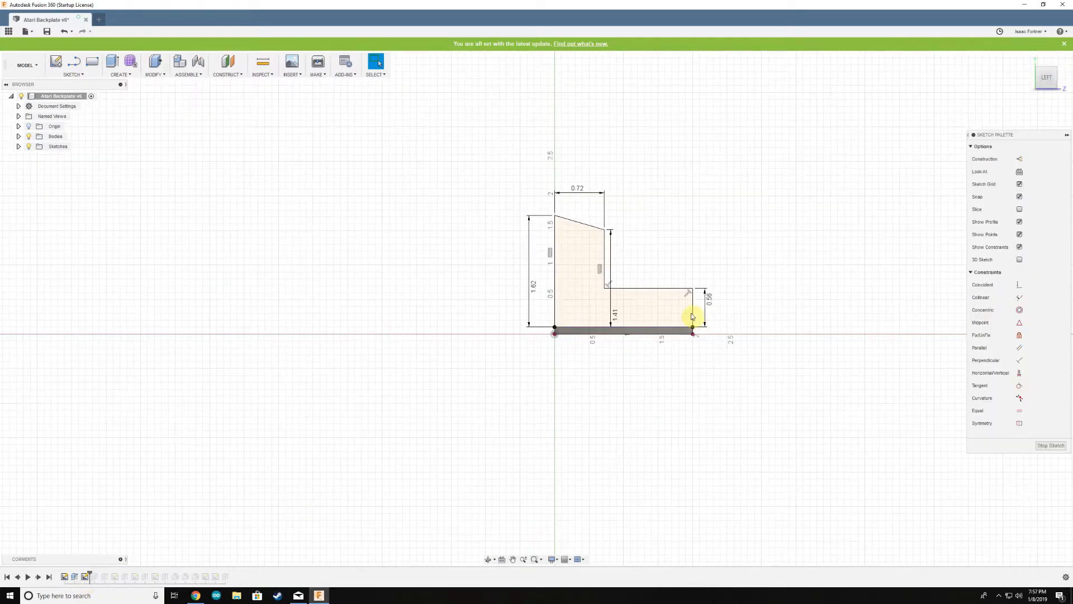
scroll(636, 243, up, 4)
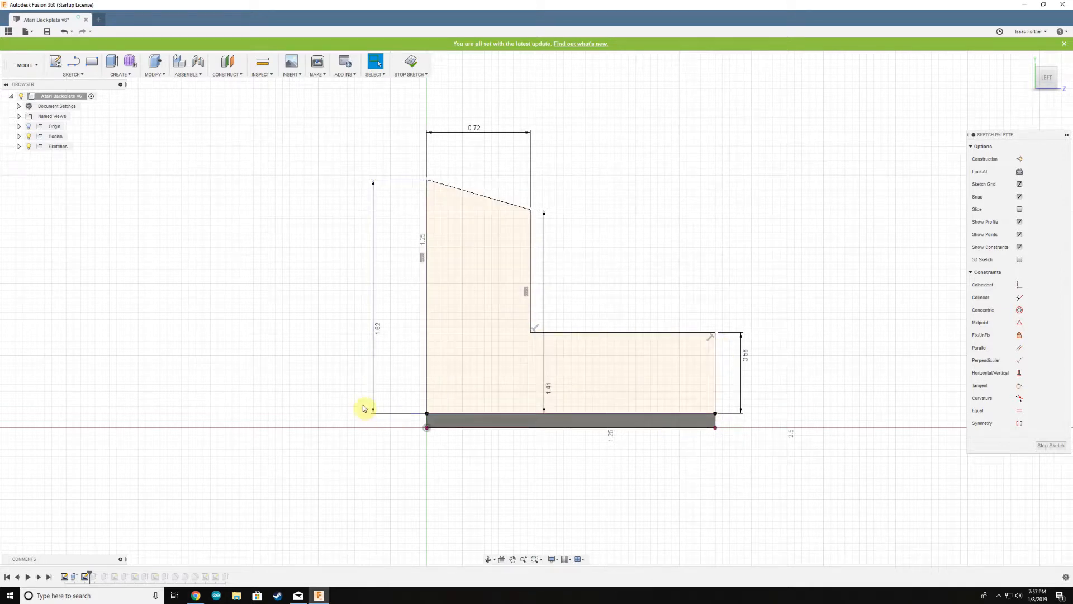
click(531, 211)
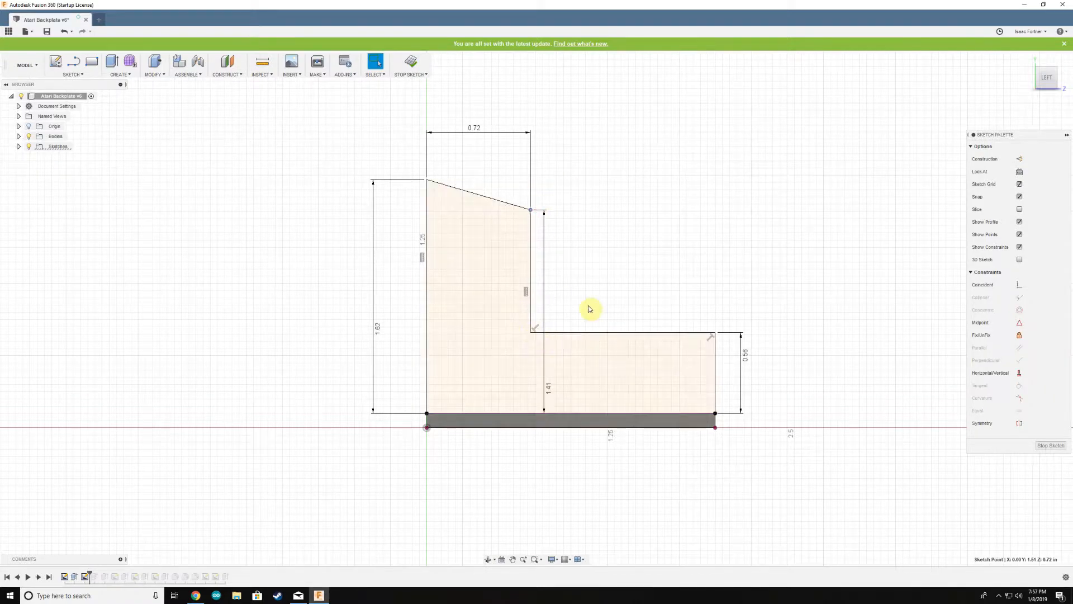
click(642, 334)
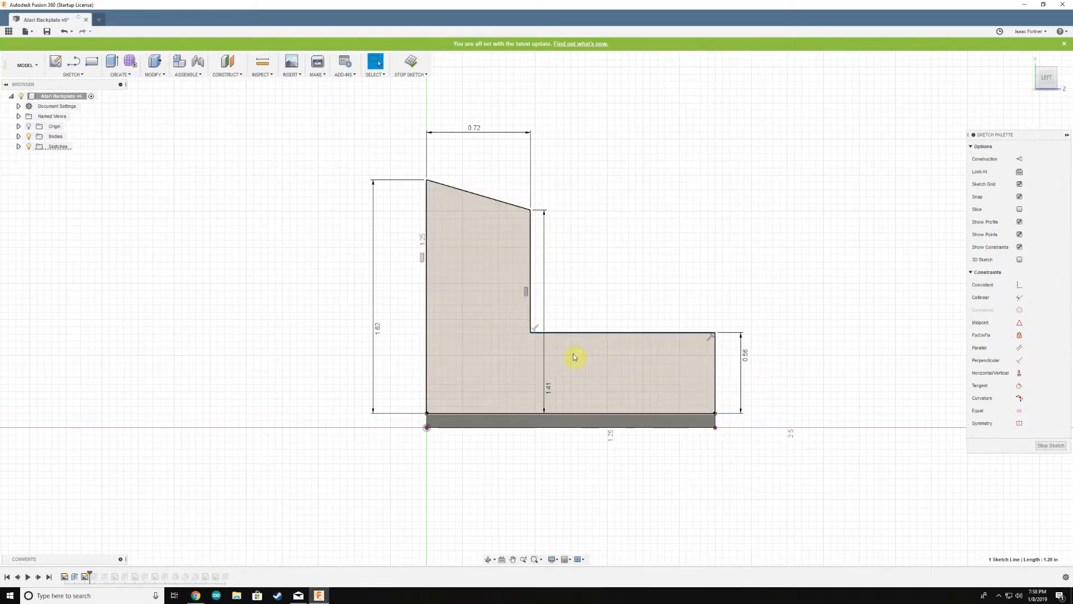
click(627, 277)
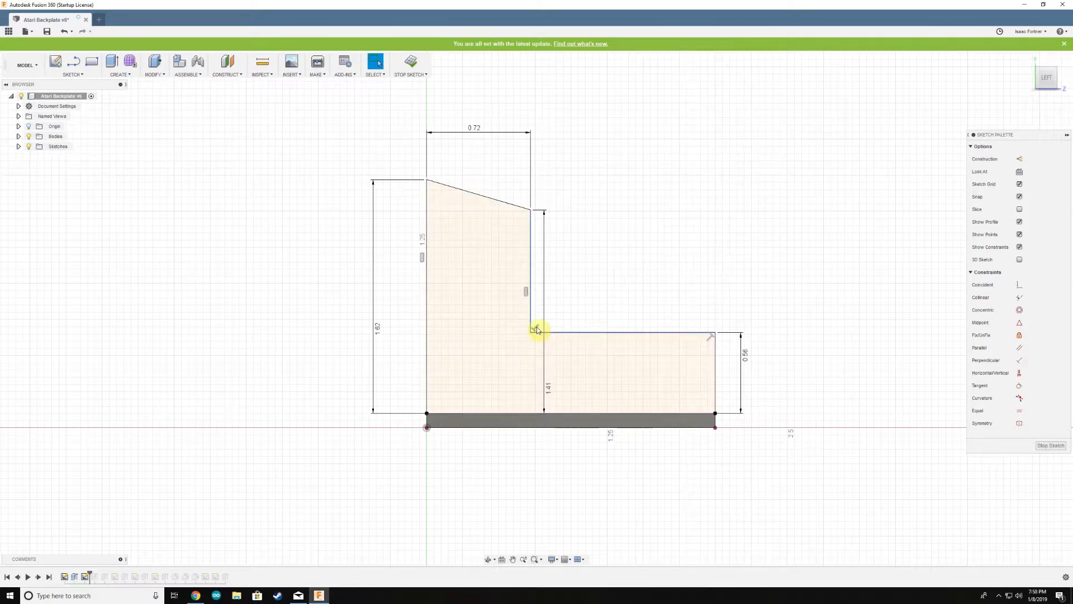
Step: Try deleting the 0.56 height dimension and moving the horizontal step edge upward, and undo both changes
click(744, 412)
key(Delete)
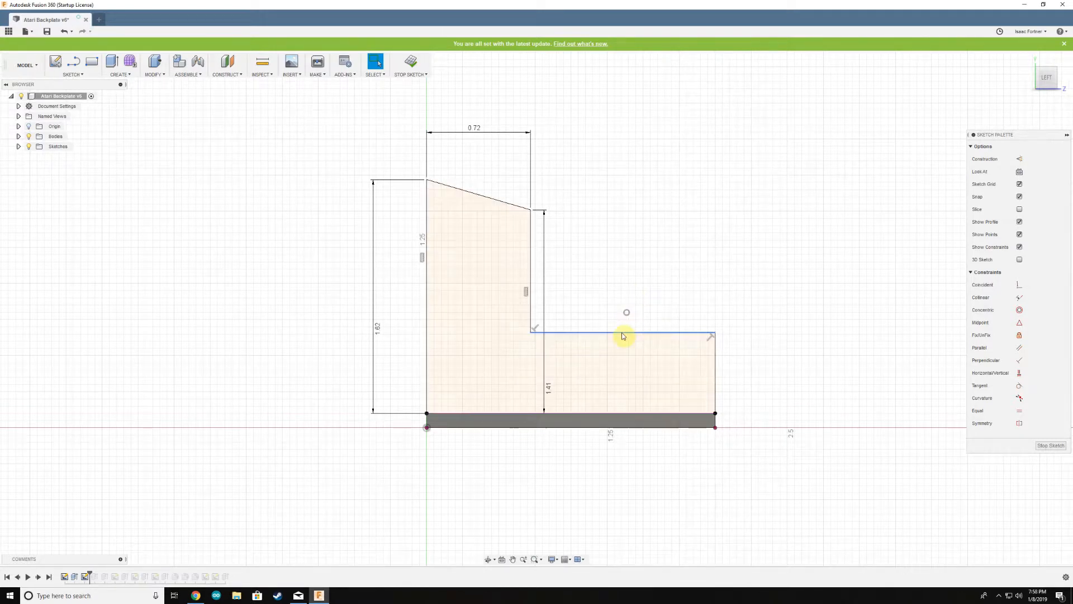
mouse_move(622, 334)
mouse_down()
mouse_move(627, 299)
mouse_move(631, 364)
mouse_move(626, 259)
mouse_move(627, 331)
mouse_move(616, 352)
mouse_move(627, 359)
mouse_move(614, 256)
mouse_move(618, 374)
mouse_move(611, 250)
mouse_move(615, 319)
mouse_move(577, 283)
mouse_move(582, 361)
mouse_move(580, 276)
mouse_up()
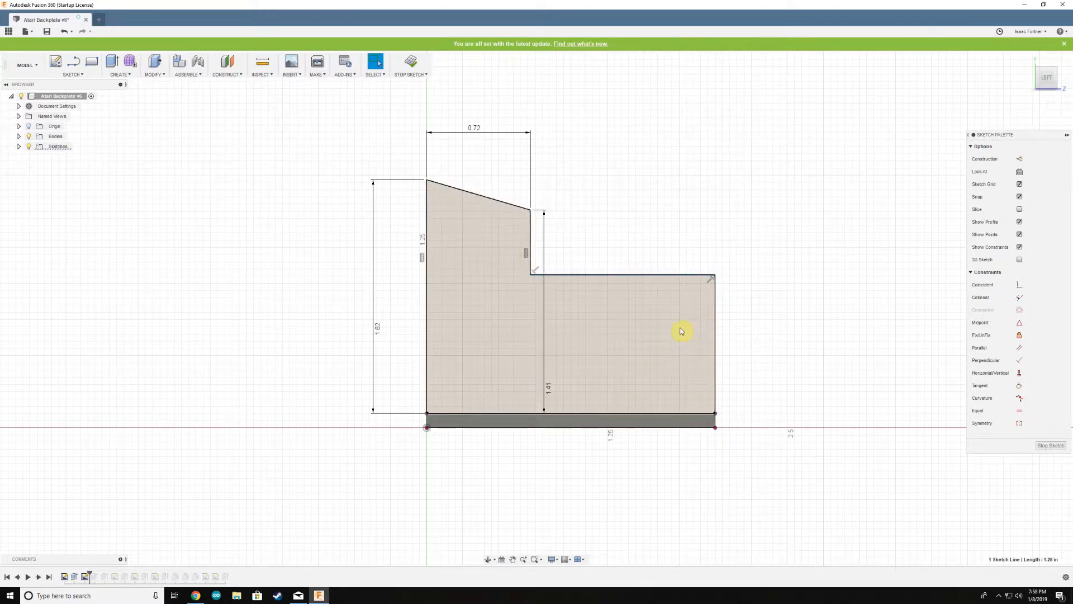
key(ctrl+z)
key(ctrl+z)
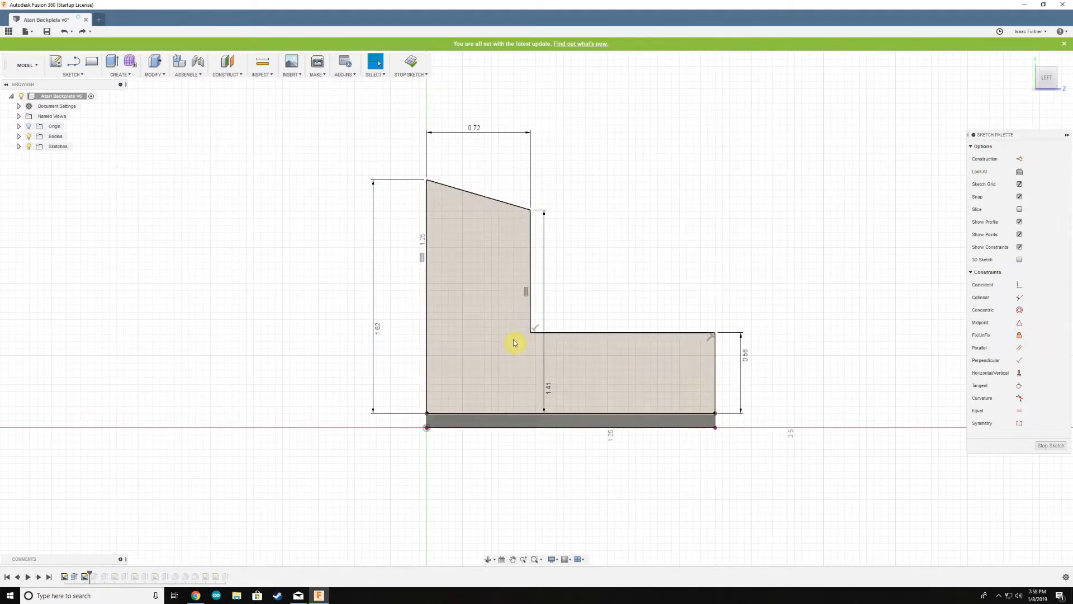
Step: Check the horizontal step edge once more and finish editing the L-shaped profile sketch
click(537, 334)
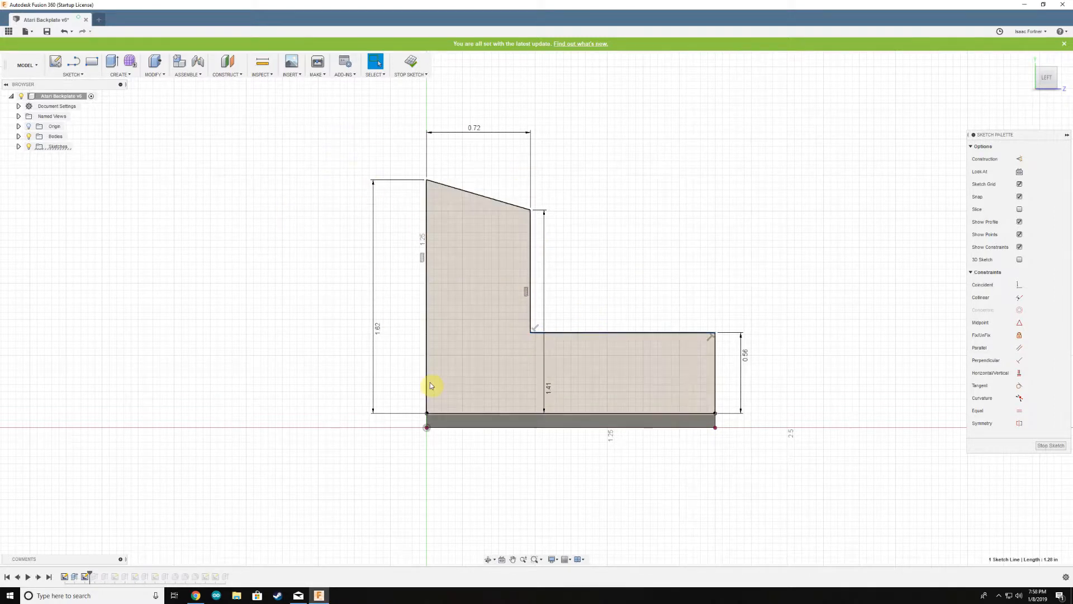
click(452, 503)
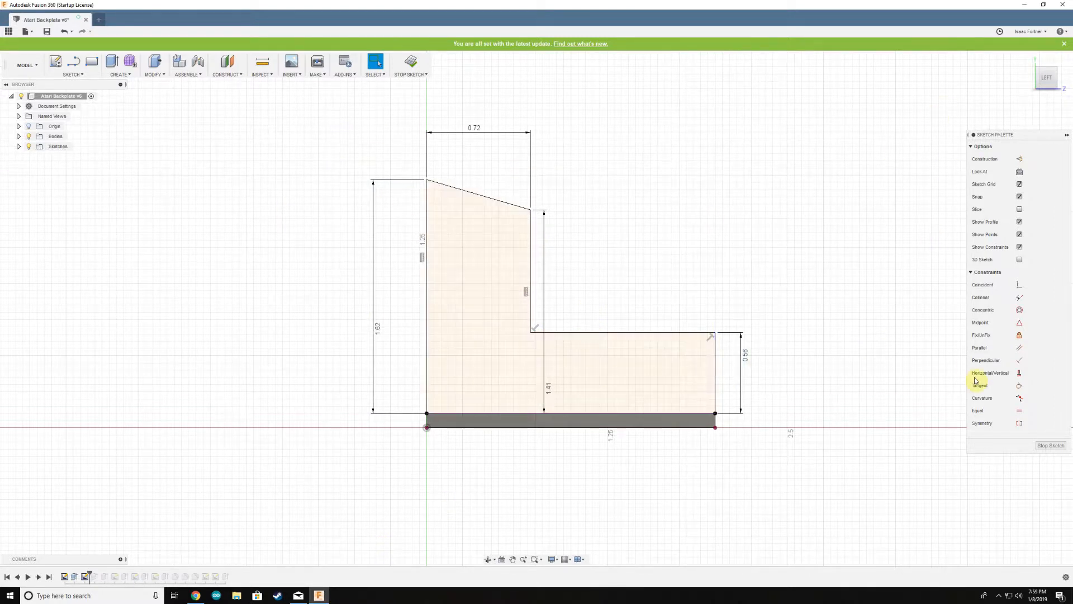
click(1052, 446)
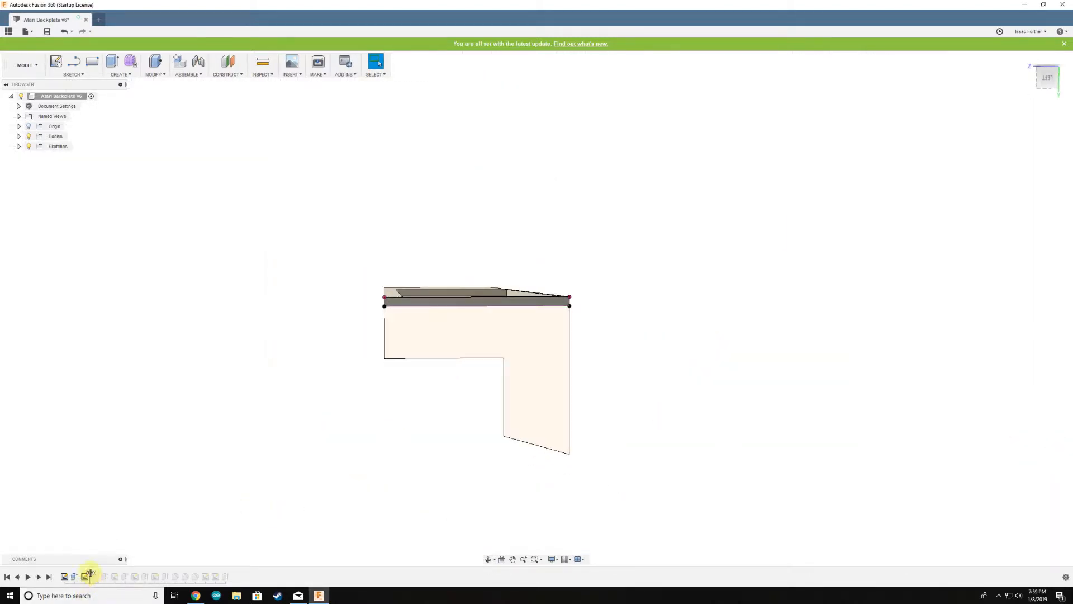
Step: Roll the timeline forward to include the first L-shaped bracket's extrusion and examine the part from its opposite end
drag(91, 577, 99, 576)
scroll(439, 330, up, 2)
scroll(425, 447, down, 3)
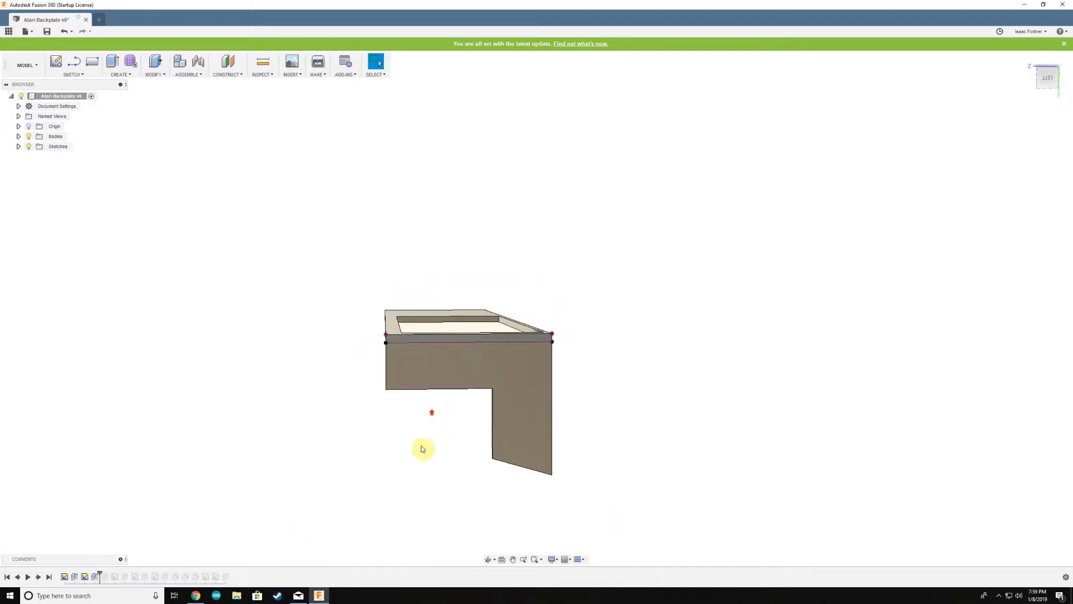
scroll(429, 449, up, 2)
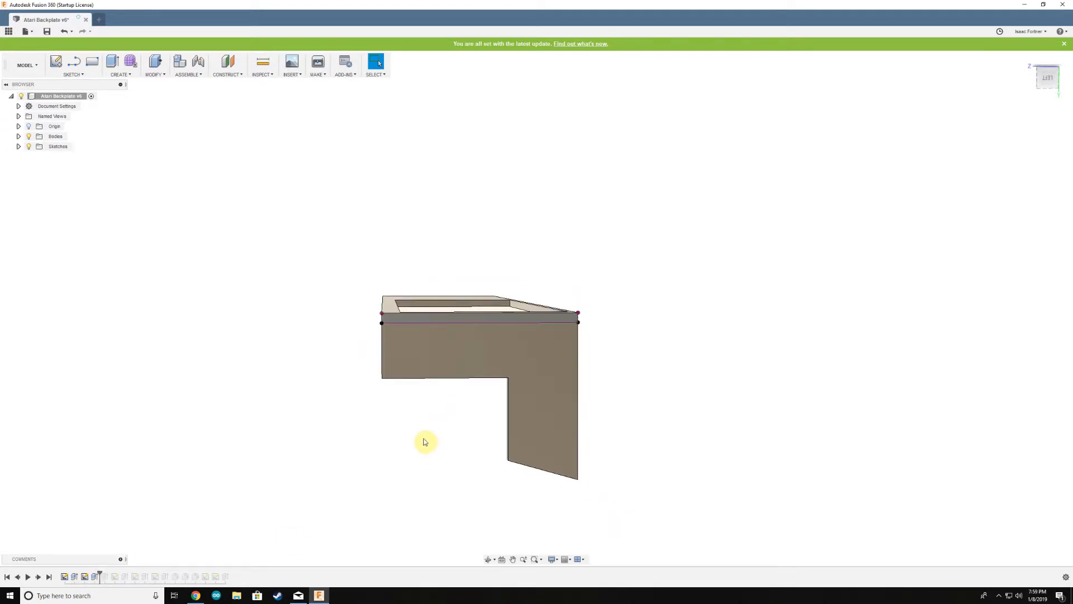
mouse_move(430, 442)
shift+middle_down()
mouse_move(457, 426)
mouse_move(338, 388)
mouse_move(347, 400)
mouse_move(454, 362)
mouse_move(357, 334)
mouse_move(330, 362)
mouse_move(774, 382)
shift+middle_up()
mouse_move(364, 346)
shift+middle_down()
mouse_move(347, 348)
mouse_move(330, 277)
mouse_move(405, 273)
mouse_move(412, 264)
mouse_move(404, 269)
shift+middle_up()
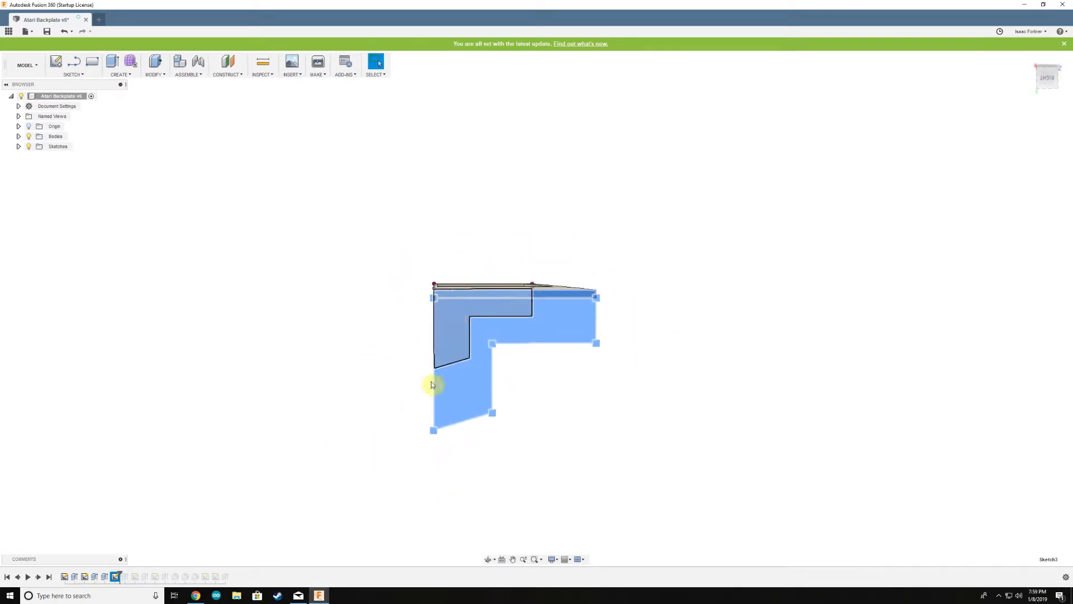
Step: Open the L-shaped profile sketch at the opposite end of the backplate, review its outline and close the sketch
click(116, 580)
double_click(116, 580)
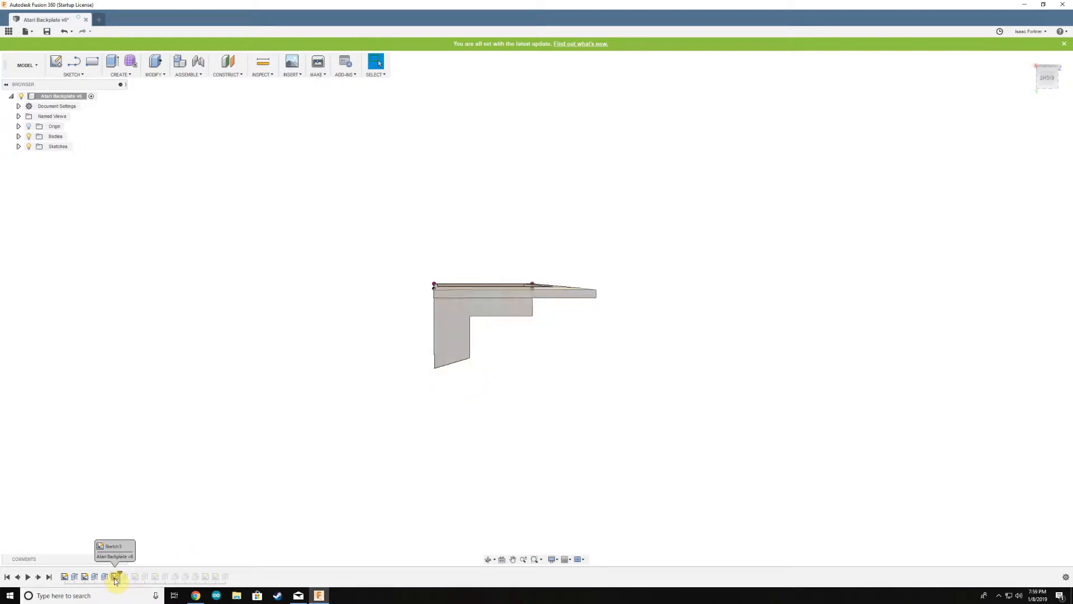
scroll(555, 304, up, 5)
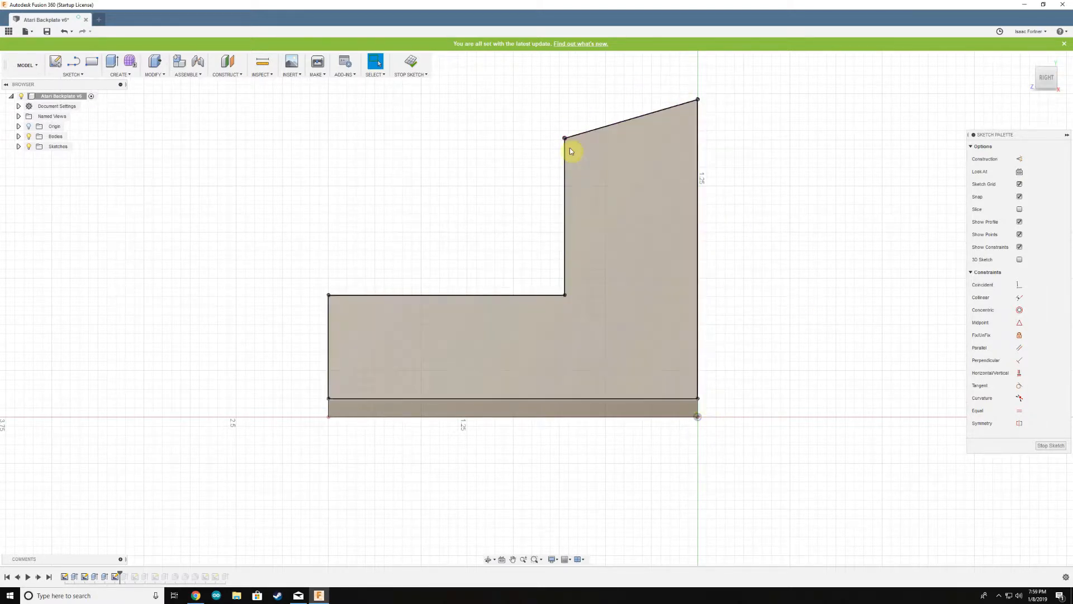
scroll(390, 328, down, 2)
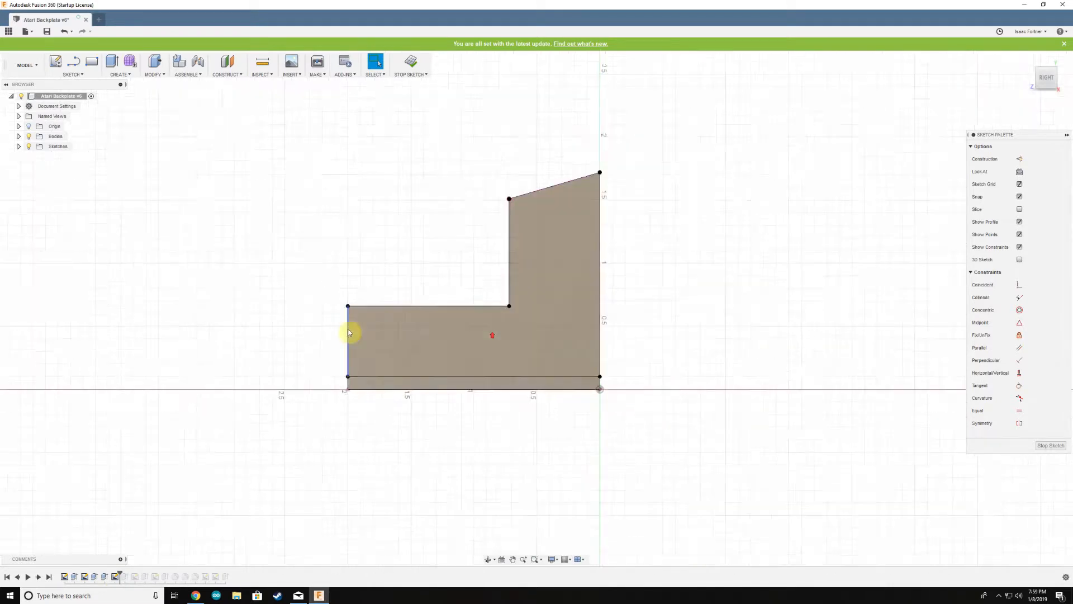
scroll(348, 333, down, 1)
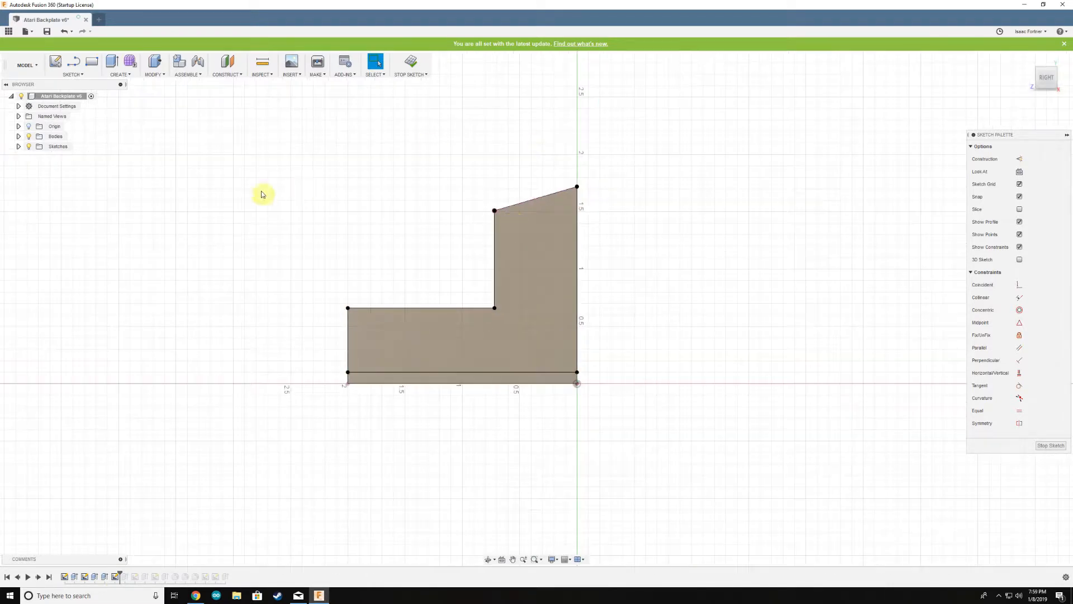
click(1049, 447)
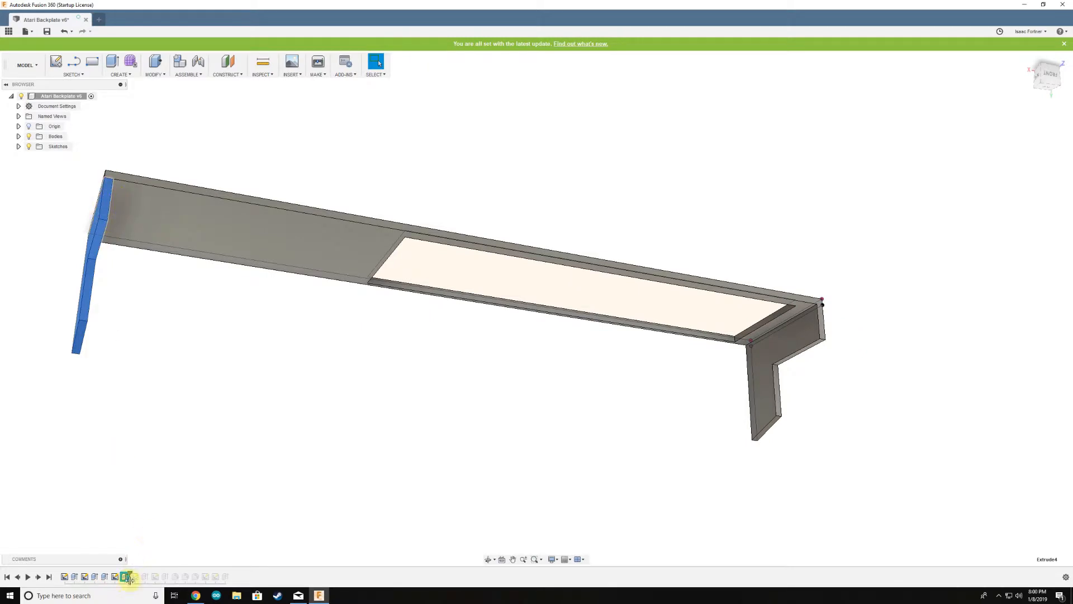
Step: Roll the timeline forward to include the sketch following the second bracket's extrusion
drag(129, 573, 137, 572)
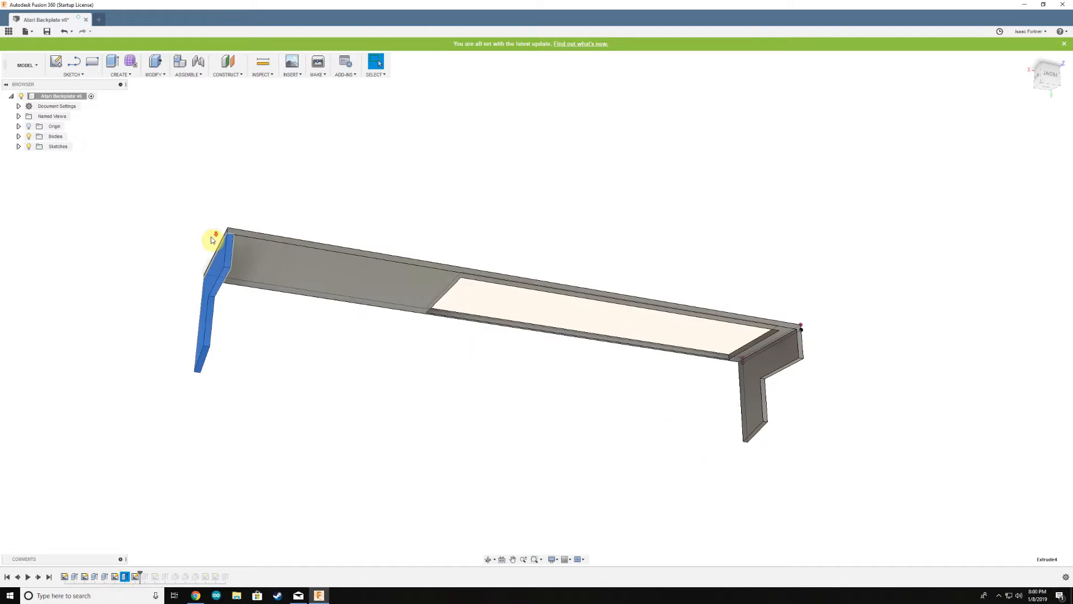
Step: Examine the highlighted second L-shaped bracket and how it joins the end of the frame from several distances and angles
scroll(257, 258, up, 3)
scroll(252, 341, down, 4)
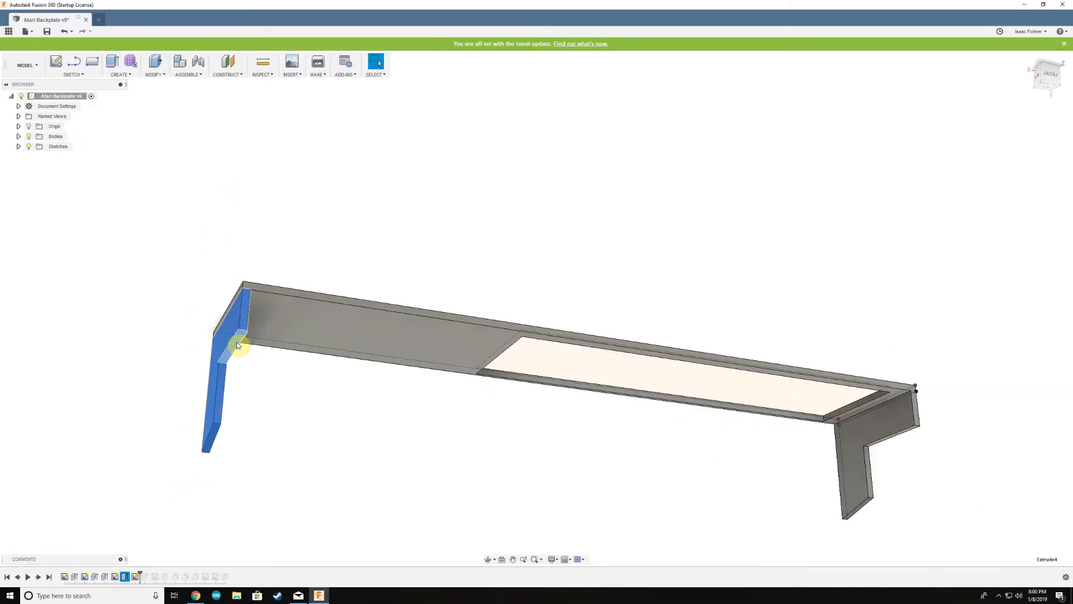
scroll(204, 355, down, 3)
scroll(276, 367, up, 2)
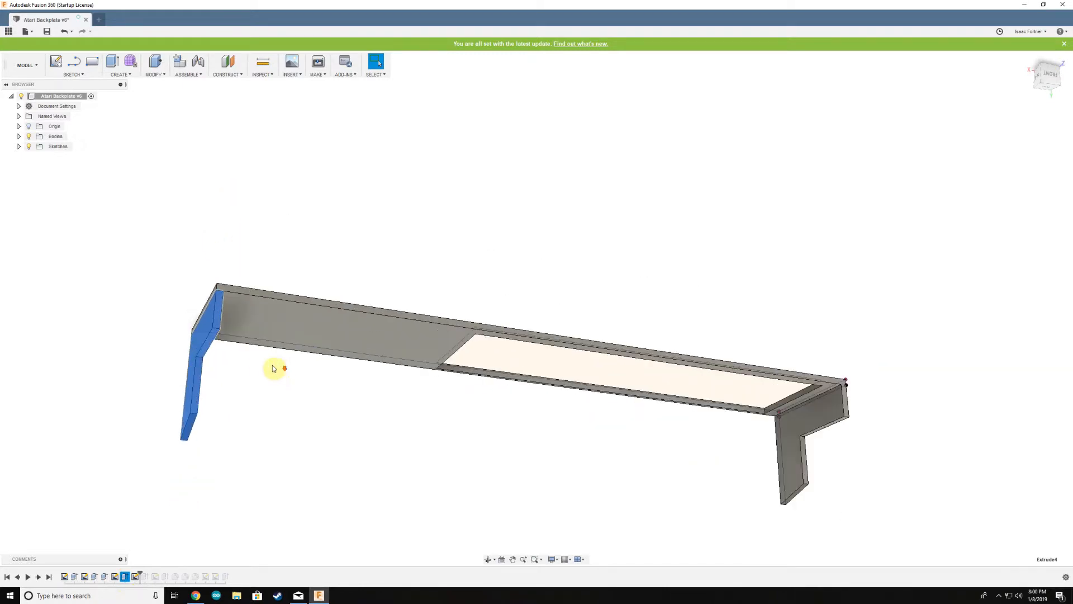
scroll(215, 326, up, 4)
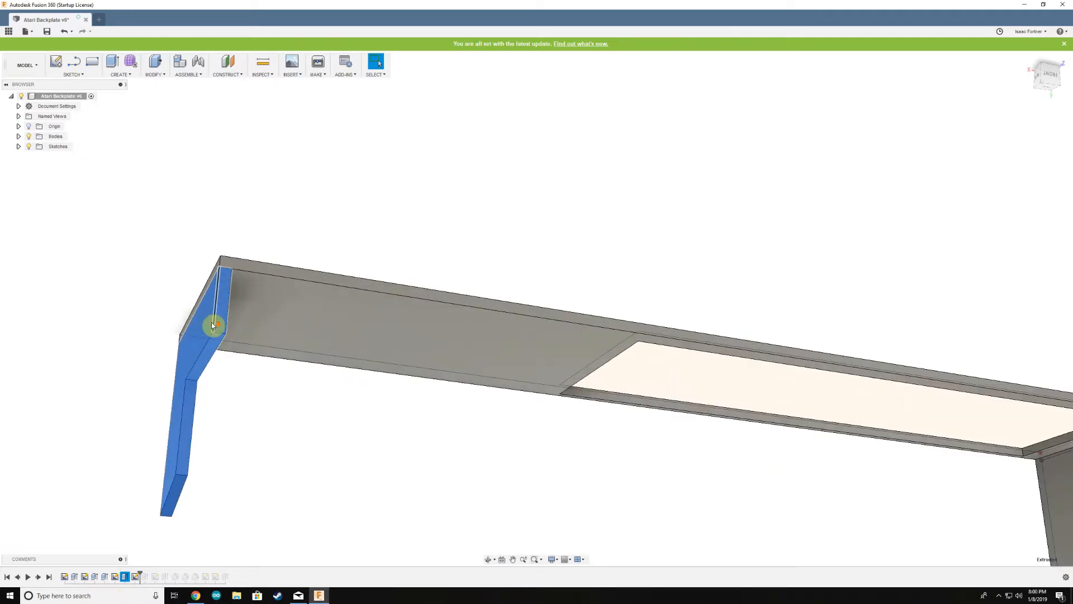
scroll(310, 274, down, 4)
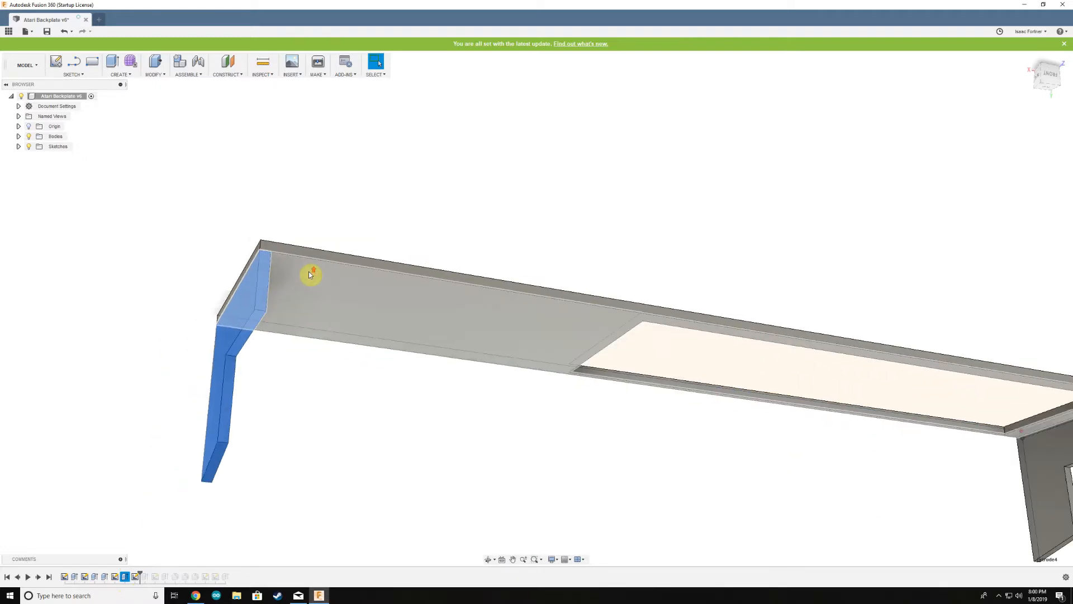
scroll(274, 359, down, 2)
scroll(274, 359, up, 3)
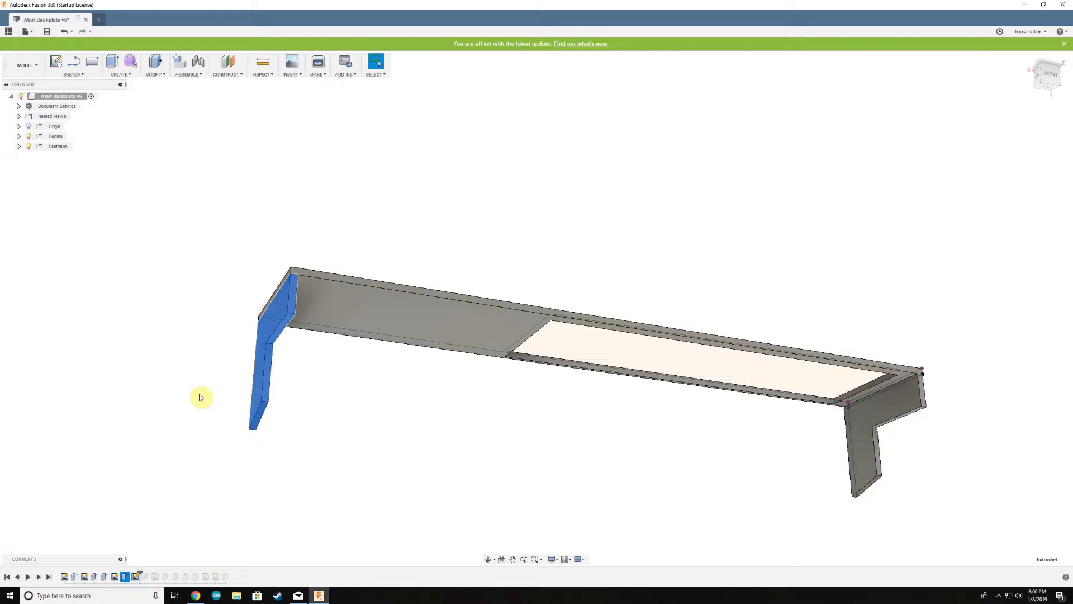
mouse_move(365, 412)
shift+middle_down()
mouse_move(355, 410)
mouse_move(354, 434)
mouse_move(345, 381)
mouse_move(333, 394)
mouse_move(355, 429)
mouse_move(347, 412)
shift+middle_up()
key(Escape)
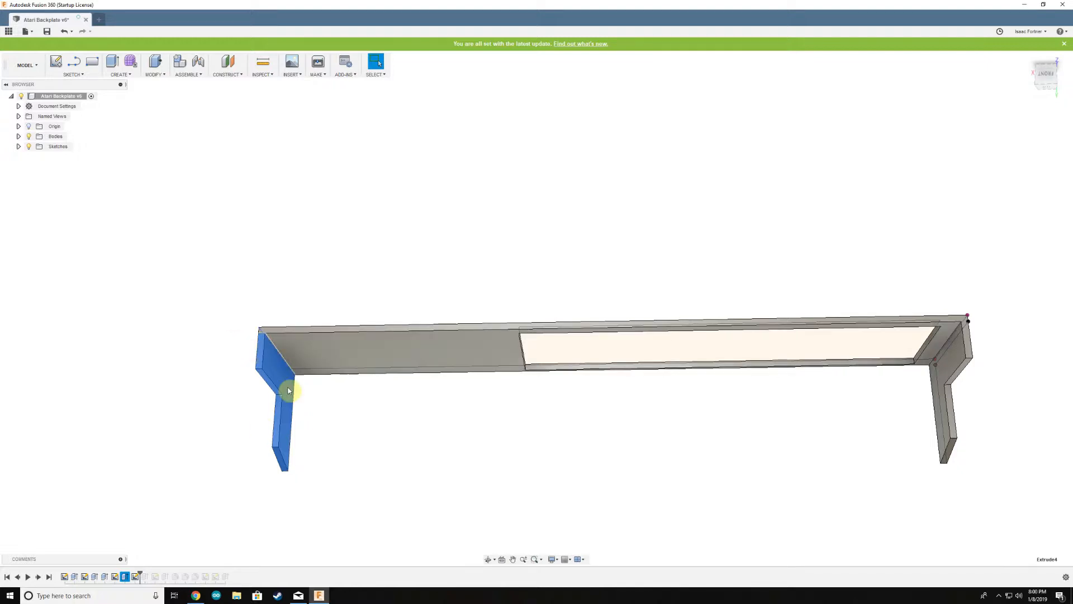
Step: Step the timeline back and forward over the sketch after the second bracket, then open that rectangular sketch, review it and close it
drag(140, 577, 130, 576)
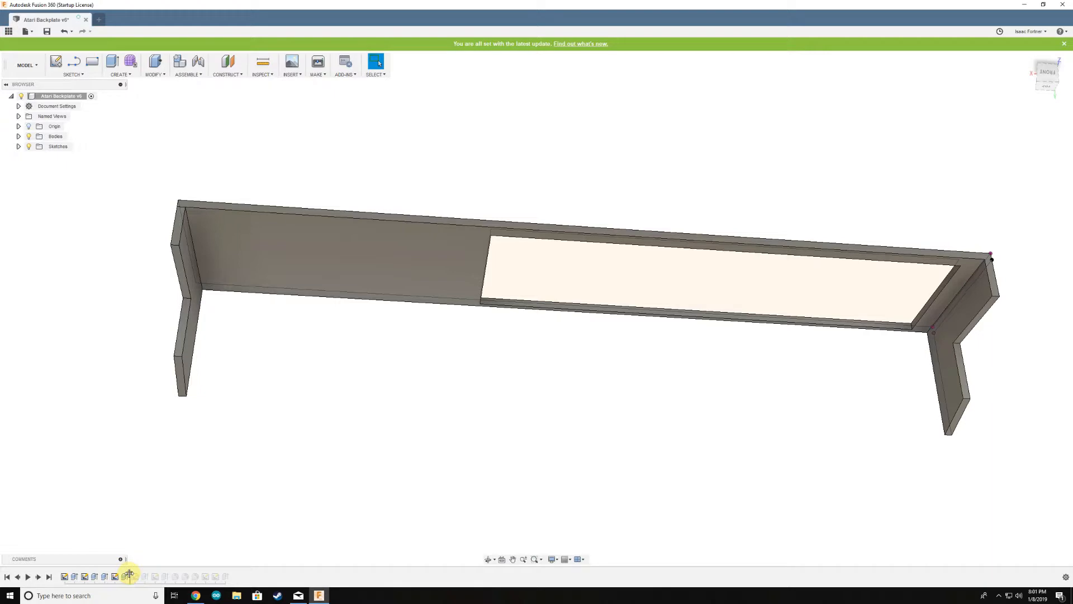
drag(129, 576, 140, 576)
double_click(135, 577)
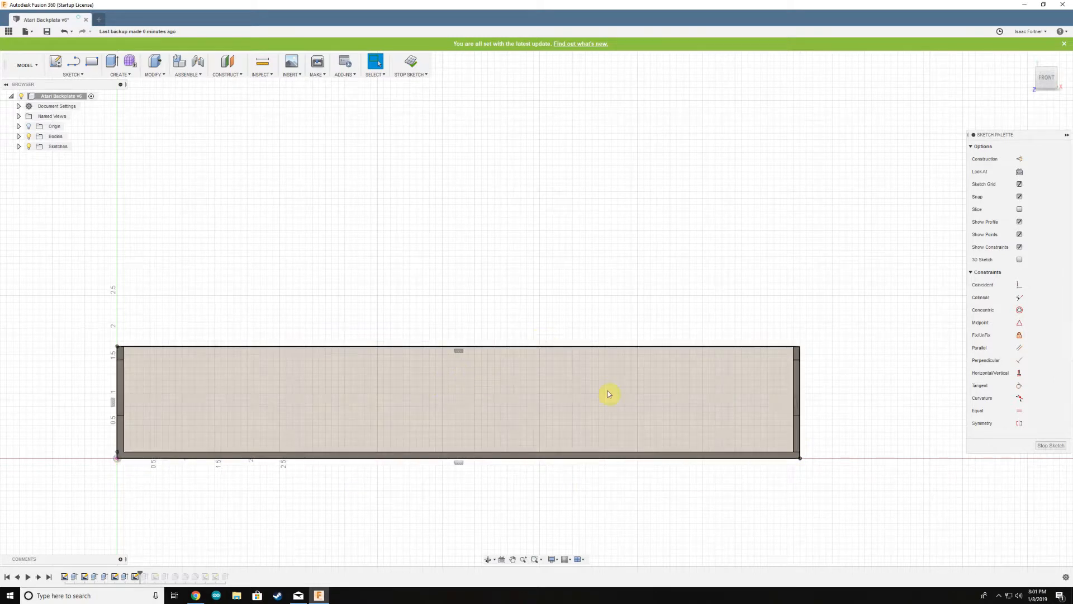
click(1041, 447)
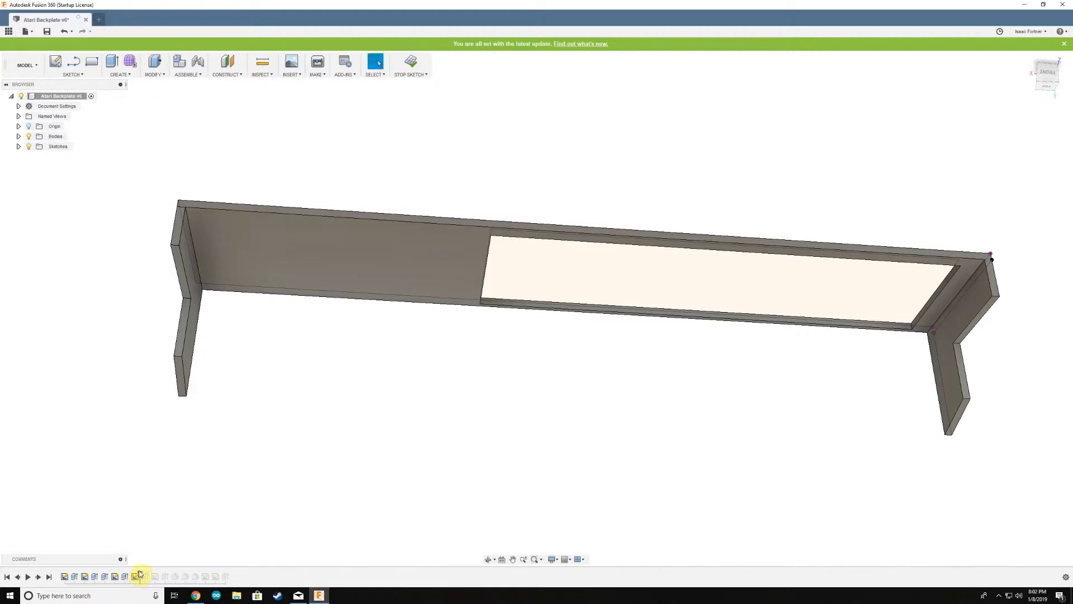
Step: Roll the timeline forward to include the long wall extruded between the two brackets and highlight that extrusion for inspection
drag(138, 572, 149, 574)
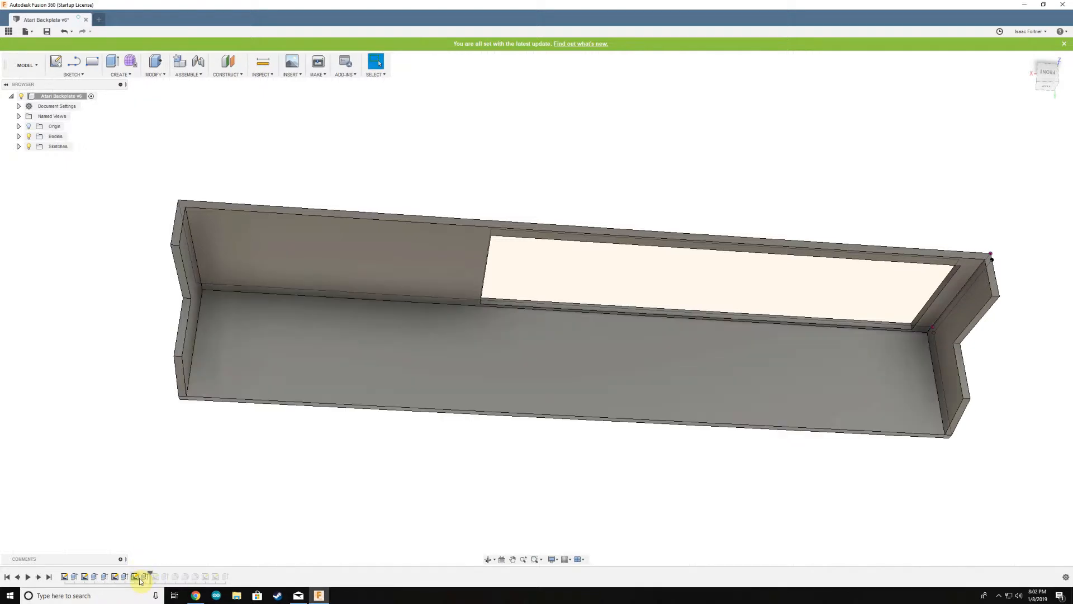
click(145, 579)
scroll(236, 440, up, 2)
shift+middle_drag(226, 432, 227, 396)
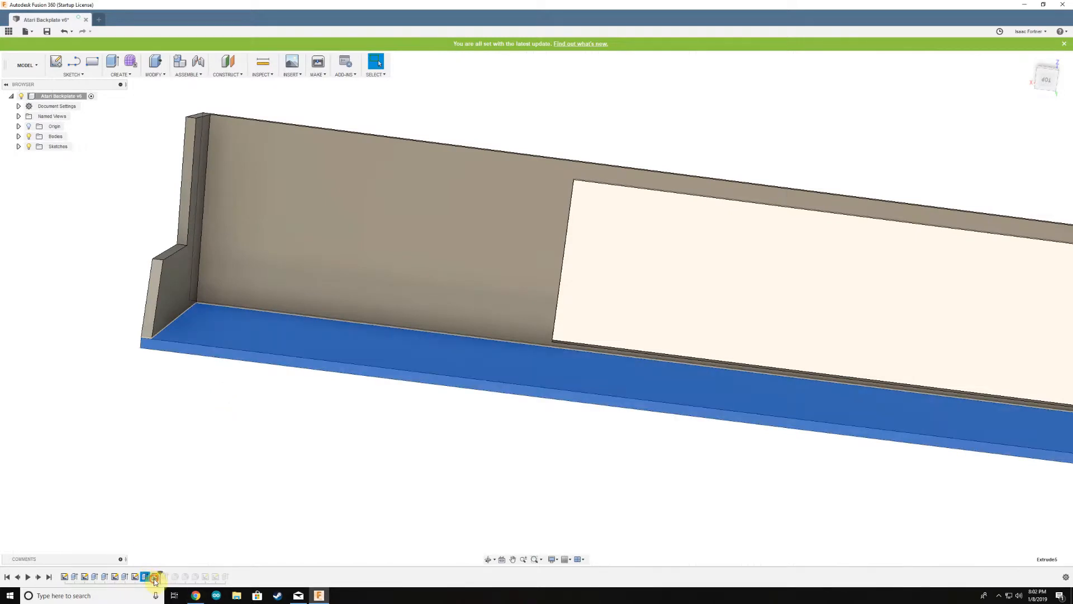
Step: Highlight the narrow sketch along the backplate's open long edge and roll the timeline forward to include its extrusion
click(156, 580)
scroll(168, 519, down, 2)
shift+middle_drag(260, 301, 166, 307)
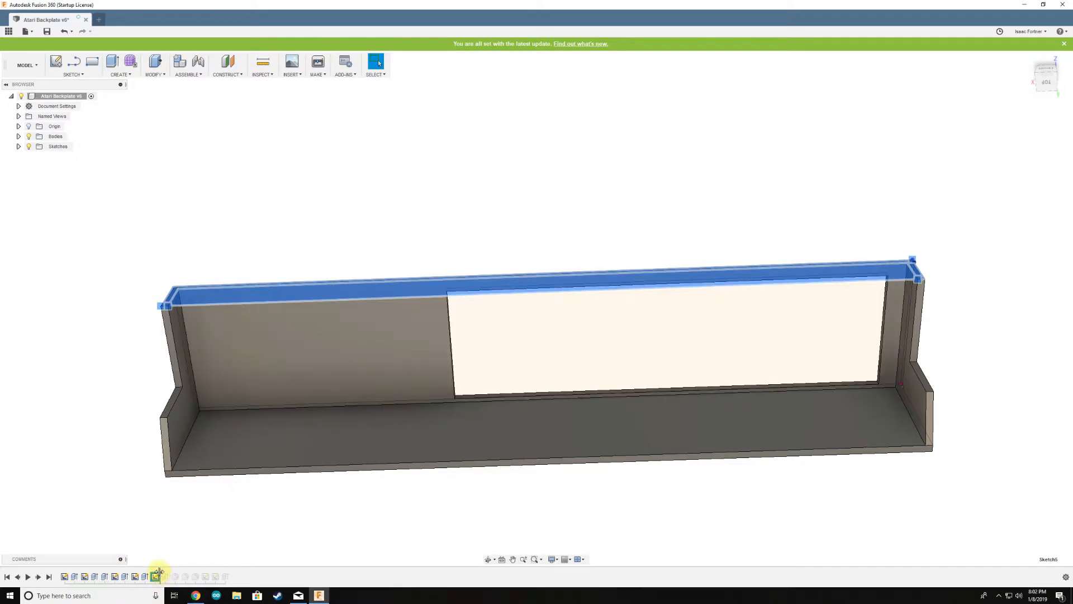
drag(161, 573, 173, 579)
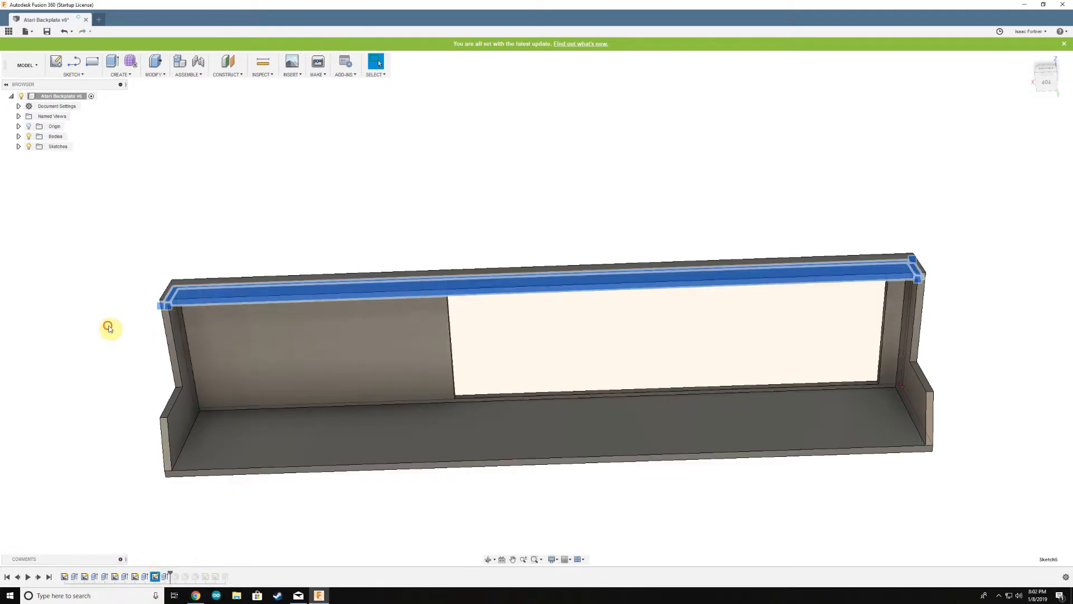
middle_drag(215, 290, 213, 331)
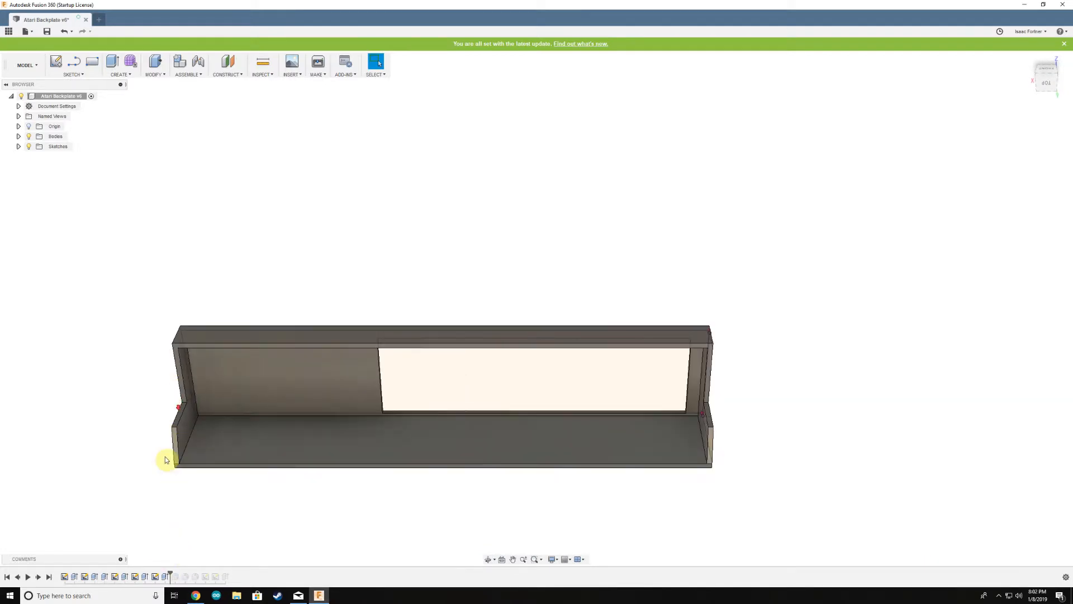
scroll(188, 425, up, 3)
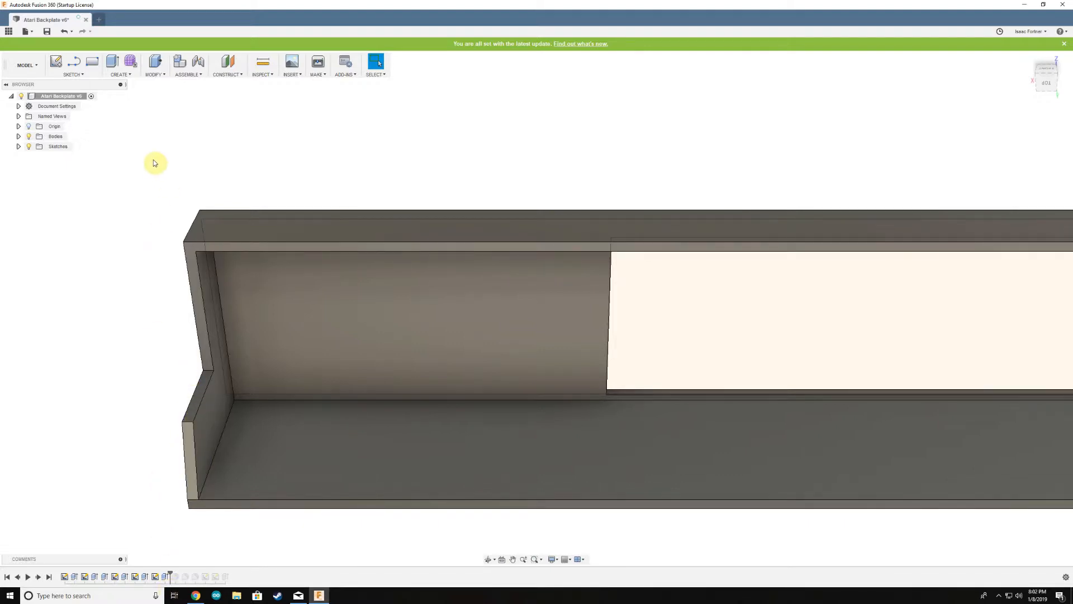
Step: Look up the Fillet command and roll the timeline forward to include and highlight the fillet along the inner edges
click(157, 76)
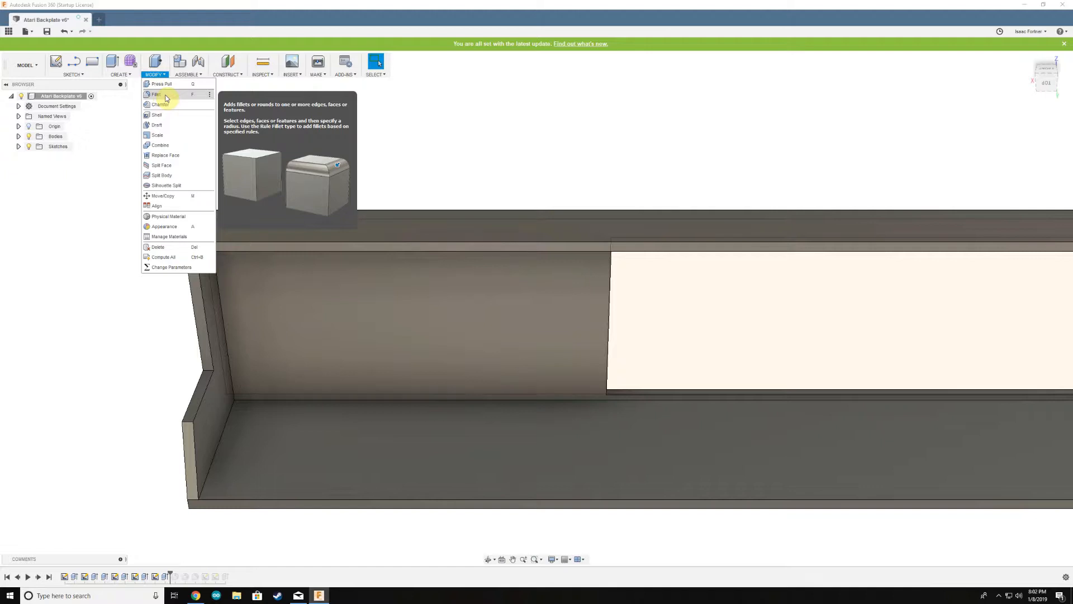
click(95, 393)
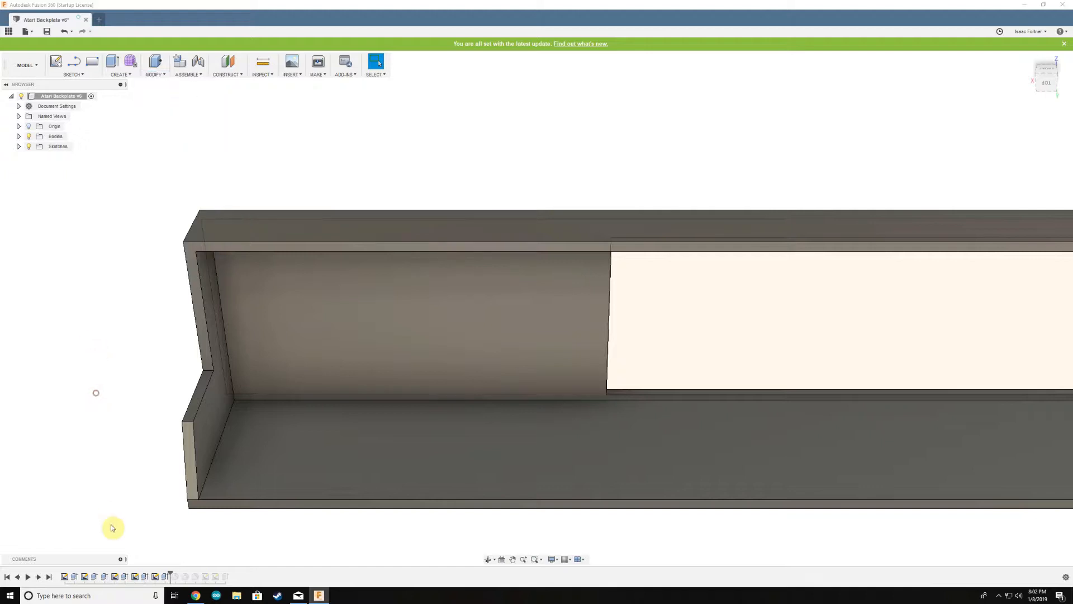
click(175, 577)
scroll(125, 374, down, 2)
scroll(140, 409, up, 1)
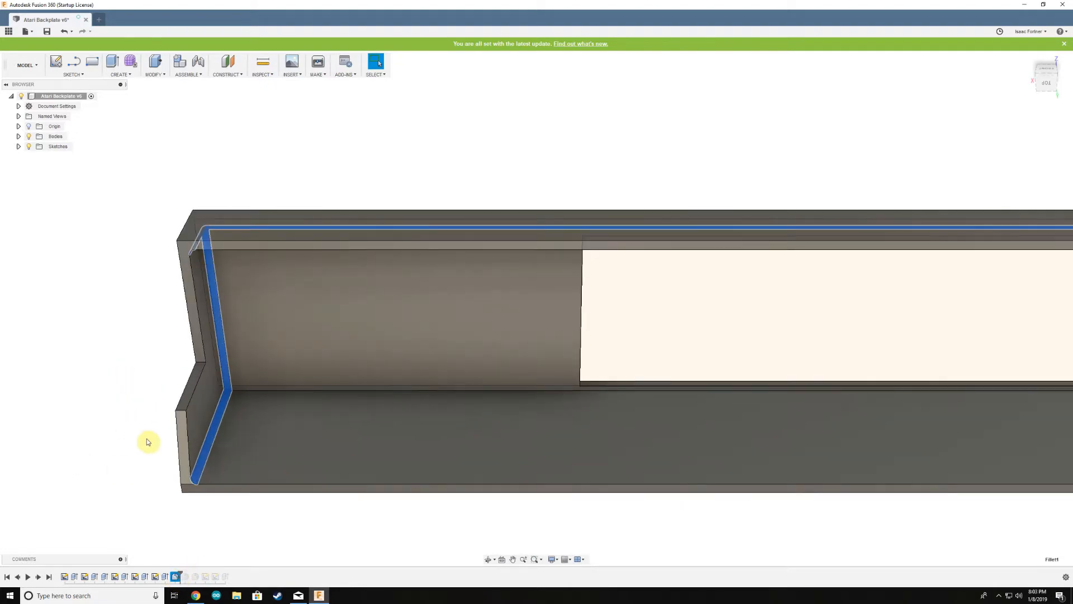
Step: Examine the highlighted fillet up close where the end bracket, long wall and base meet at the inner corner
shift+middle_drag(147, 442, 439, 449)
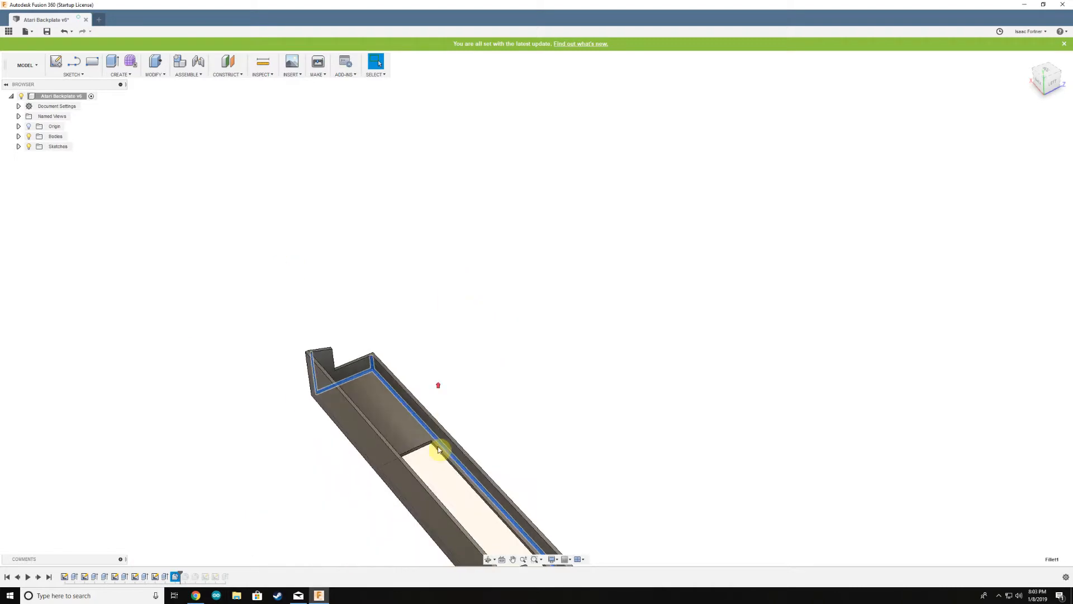
scroll(439, 449, up, 2)
scroll(339, 293, up, 5)
middle_drag(382, 265, 359, 271)
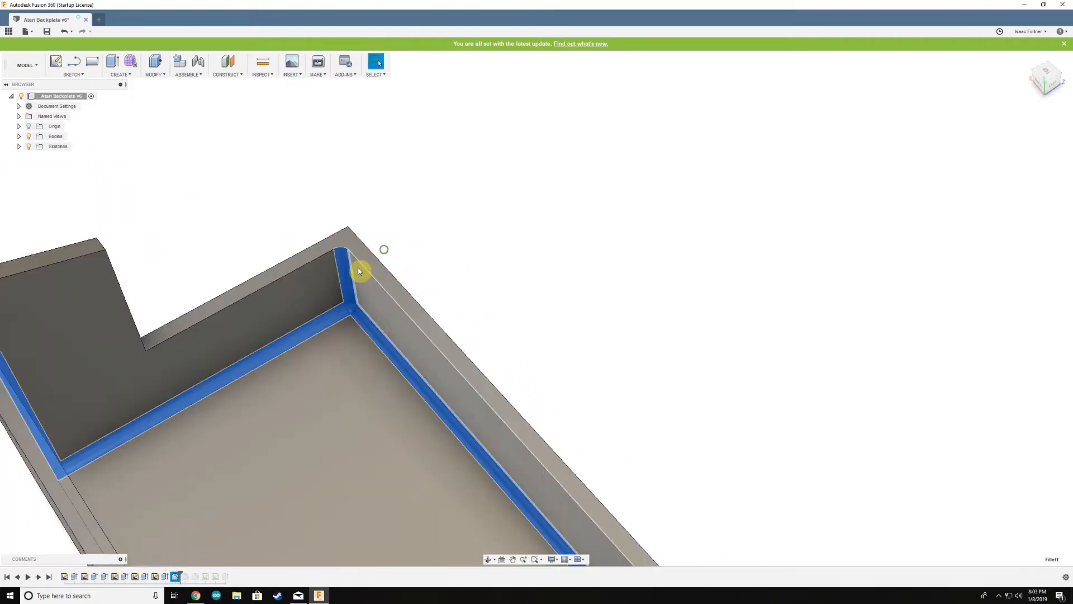
scroll(374, 302, down, 5)
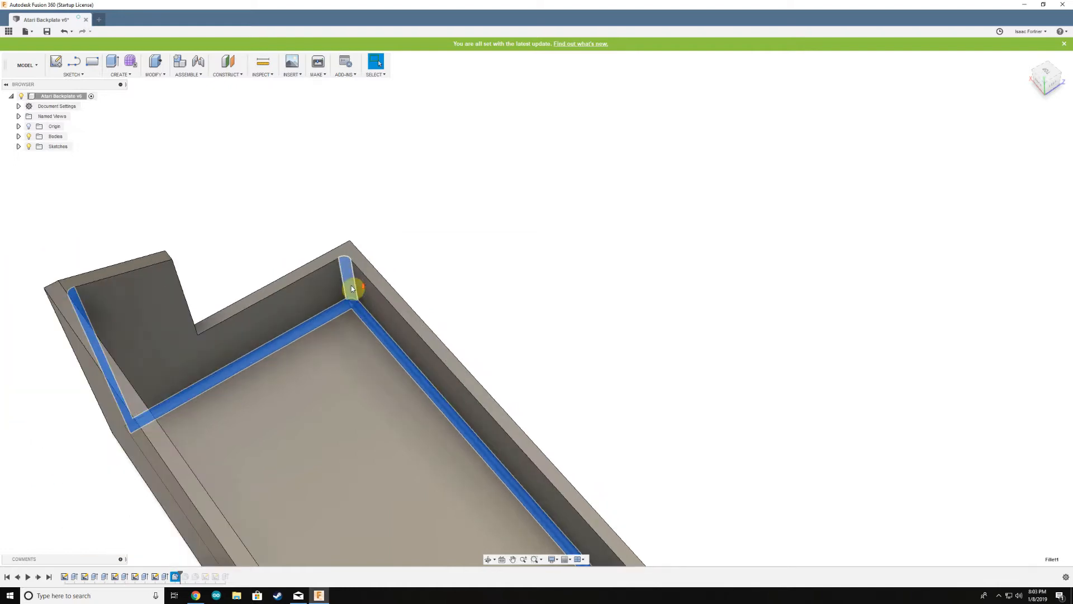
scroll(384, 342, down, 3)
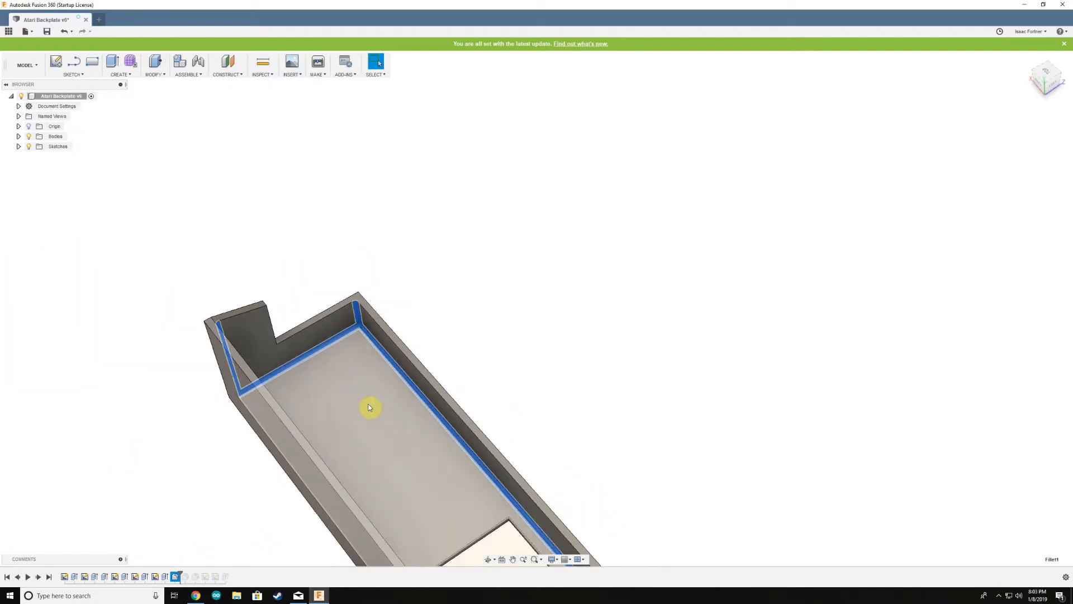
scroll(363, 325, up, 5)
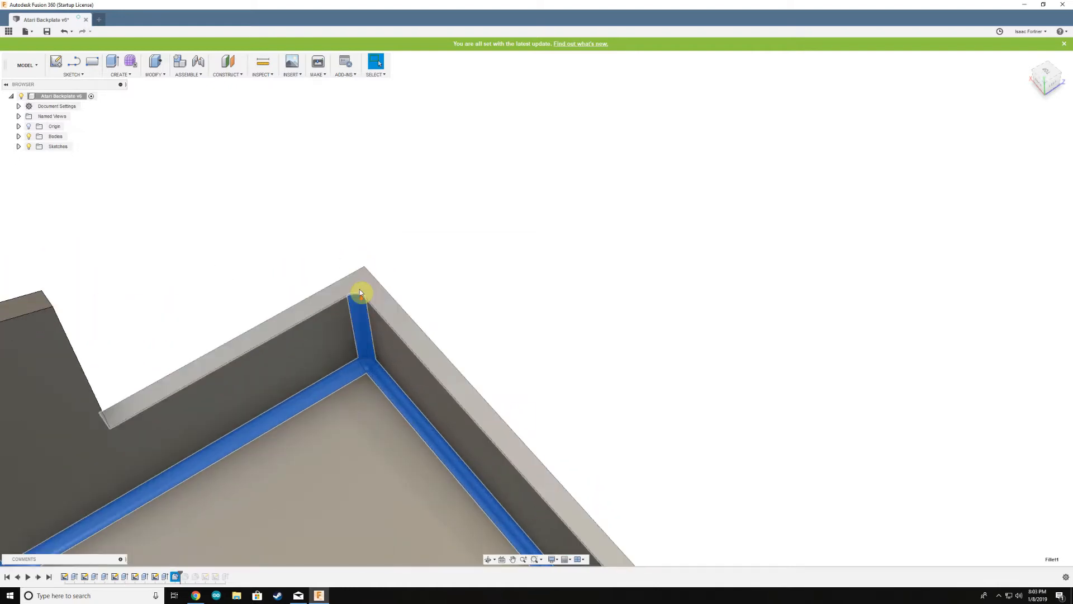
scroll(360, 287, up, 2)
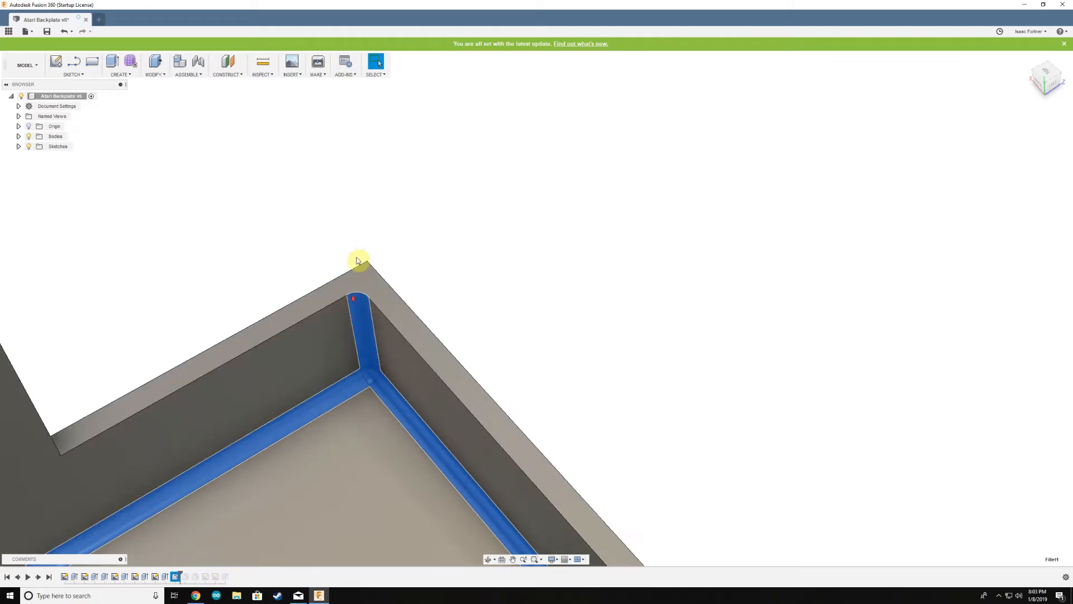
mouse_move(362, 286)
shift+middle_down()
mouse_move(360, 300)
mouse_move(367, 292)
mouse_move(355, 280)
shift+middle_up()
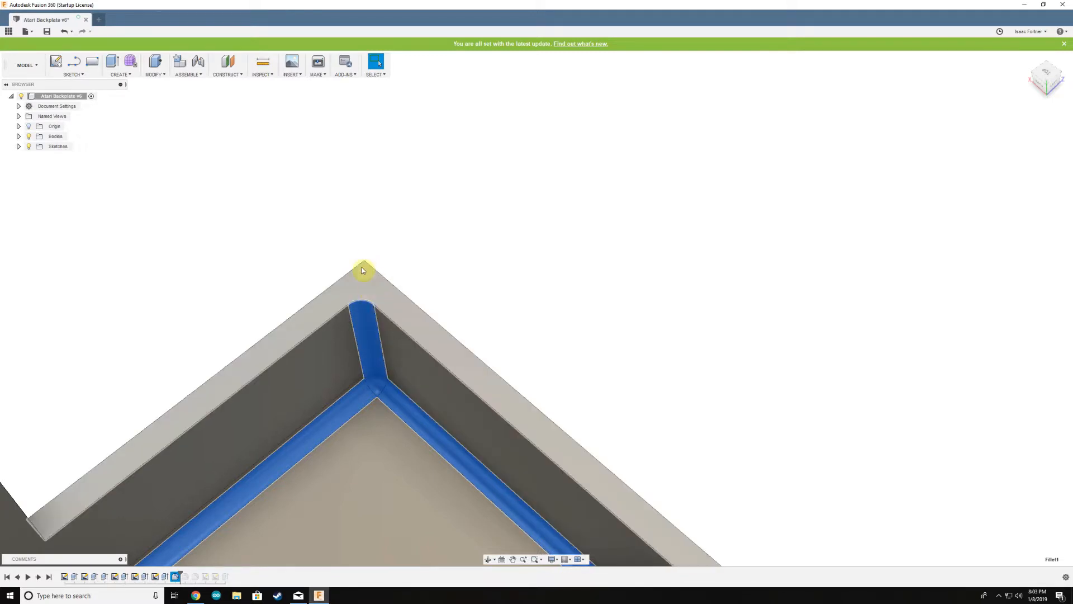
shift+middle_drag(363, 328, 269, 369)
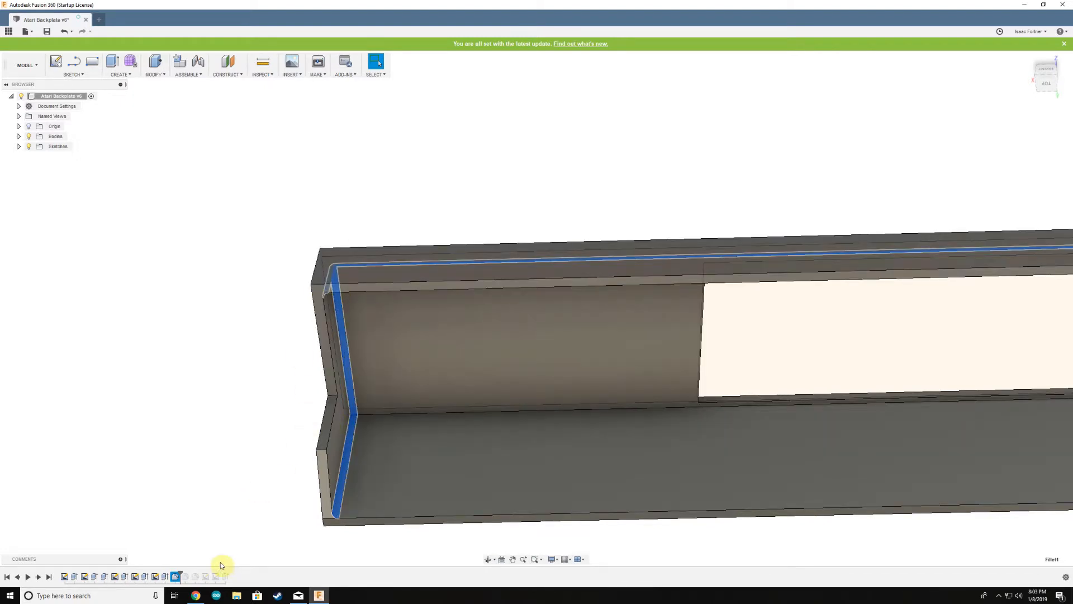
Step: Follow the highlighted fillet along the full length of the backplate's interior, checking both end brackets
shift+middle_drag(350, 410, 348, 341)
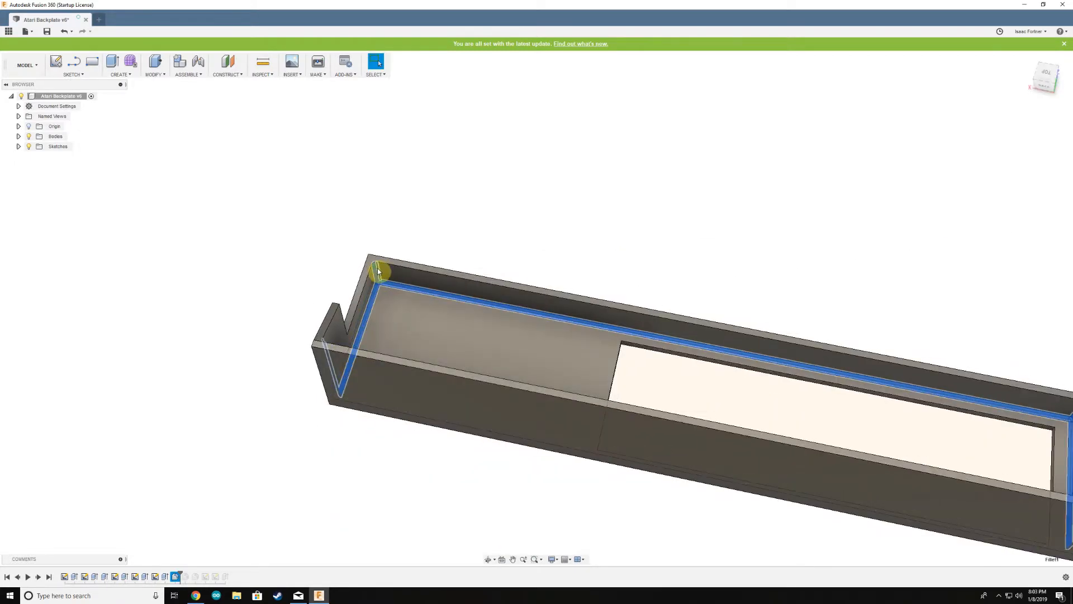
scroll(478, 299, down, 3)
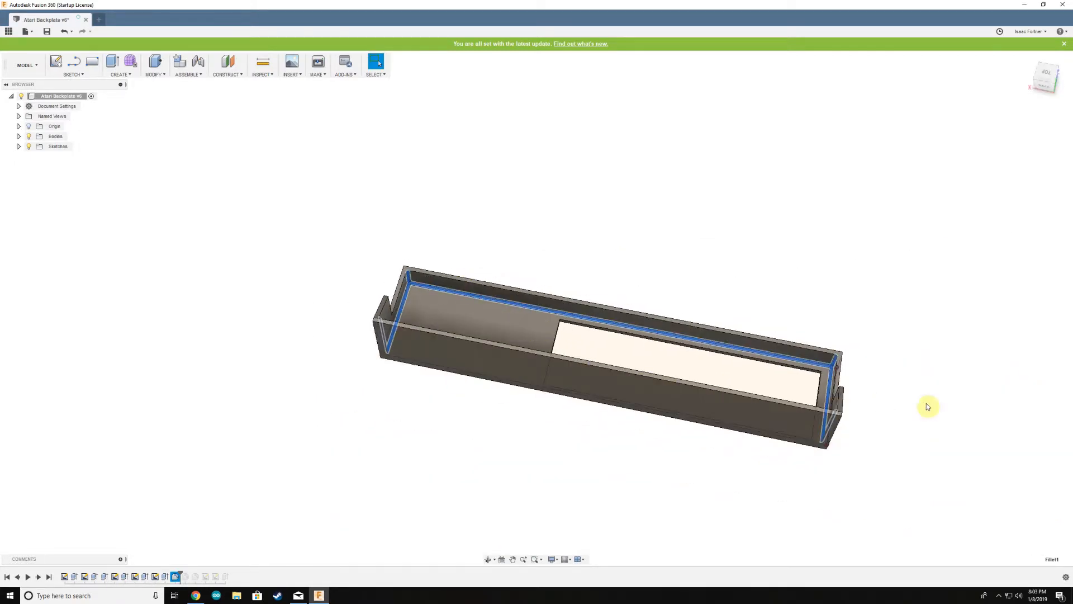
scroll(910, 390, up, 4)
scroll(854, 397, down, 4)
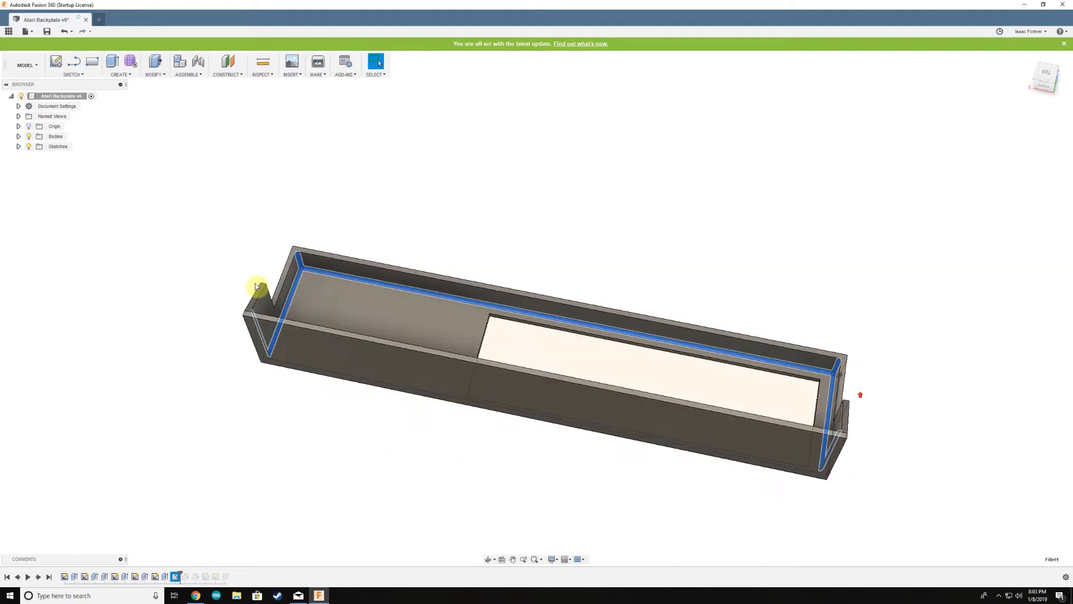
scroll(280, 280, up, 5)
shift+middle_drag(307, 246, 252, 278)
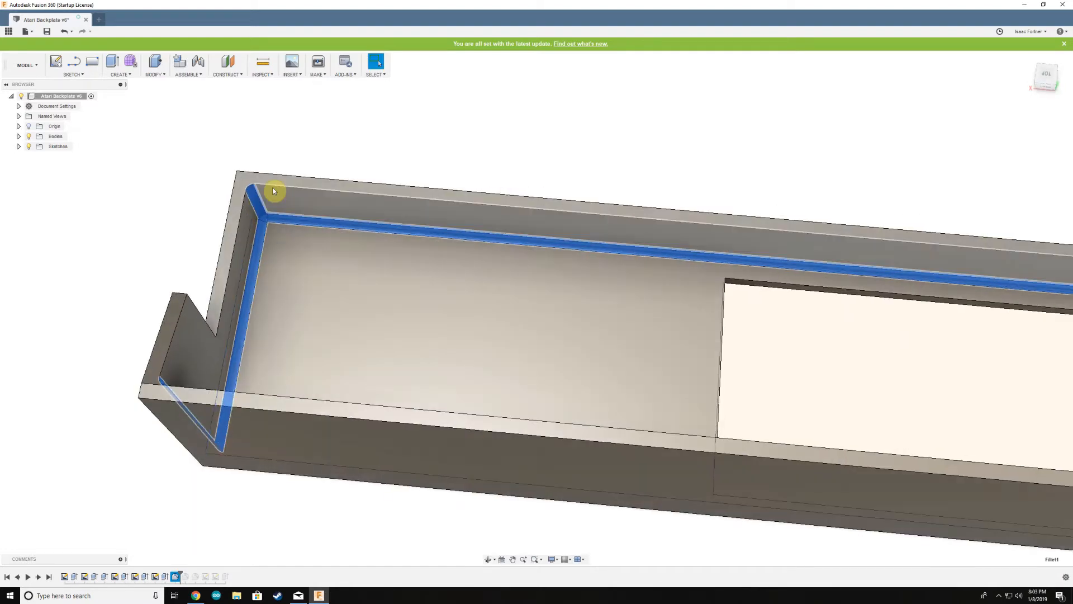
scroll(474, 336, down, 3)
scroll(652, 292, down, 3)
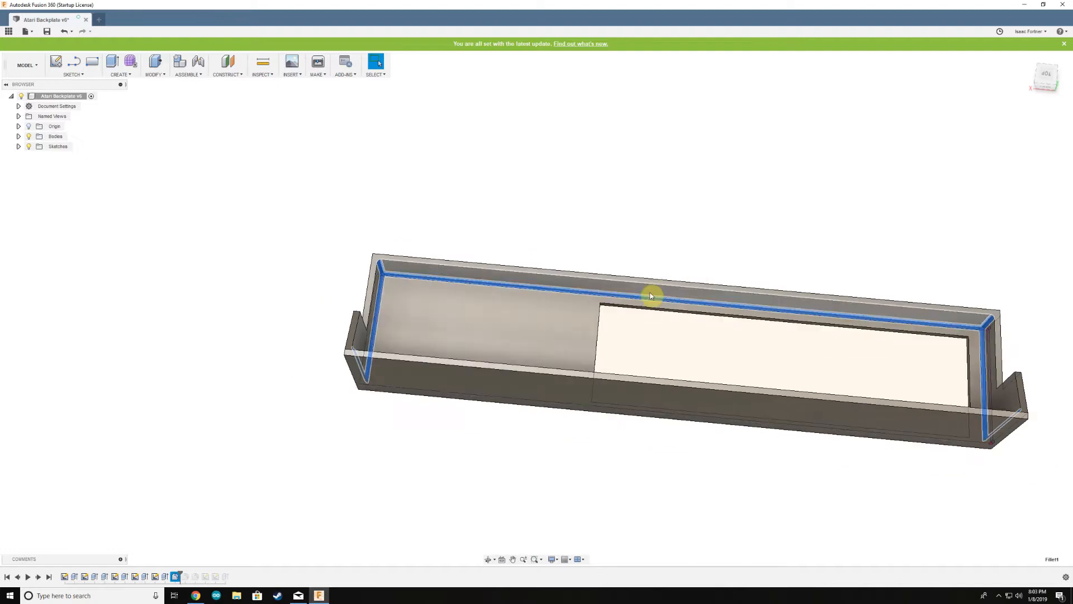
Step: Clear the fillet's highlight and inspect the rounded inner corner and edges at the bracket end
scroll(638, 297, up, 5)
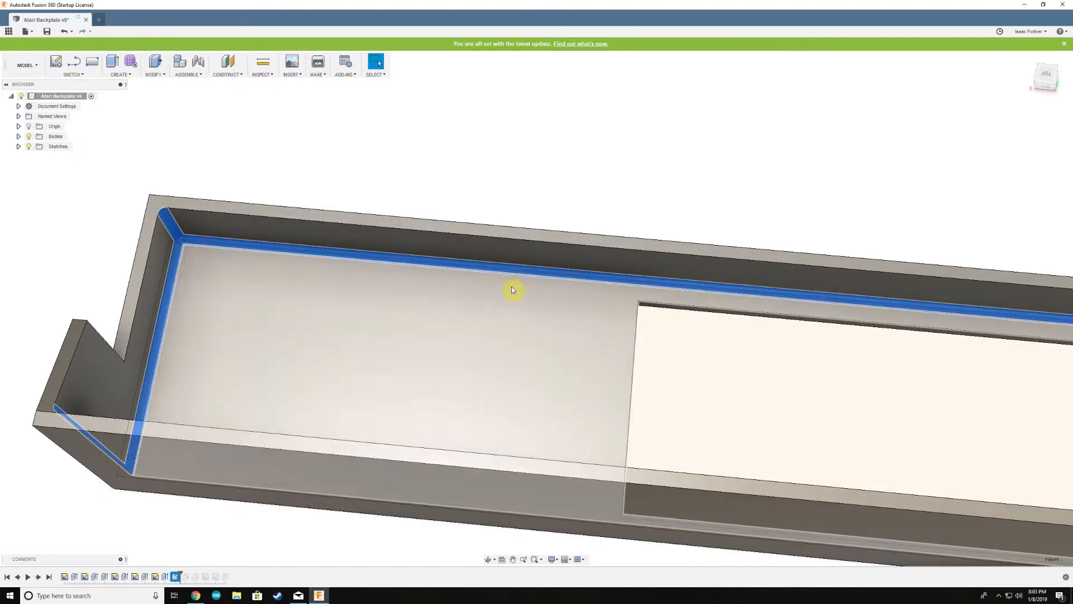
scroll(498, 285, down, 4)
scroll(269, 270, up, 4)
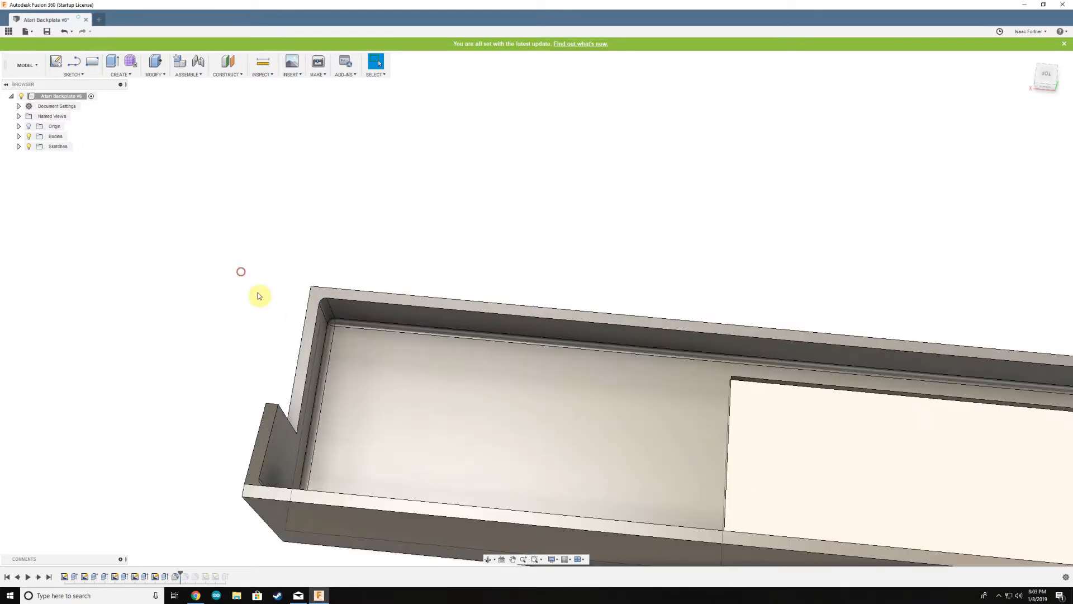
scroll(271, 305, down, 3)
scroll(306, 304, up, 5)
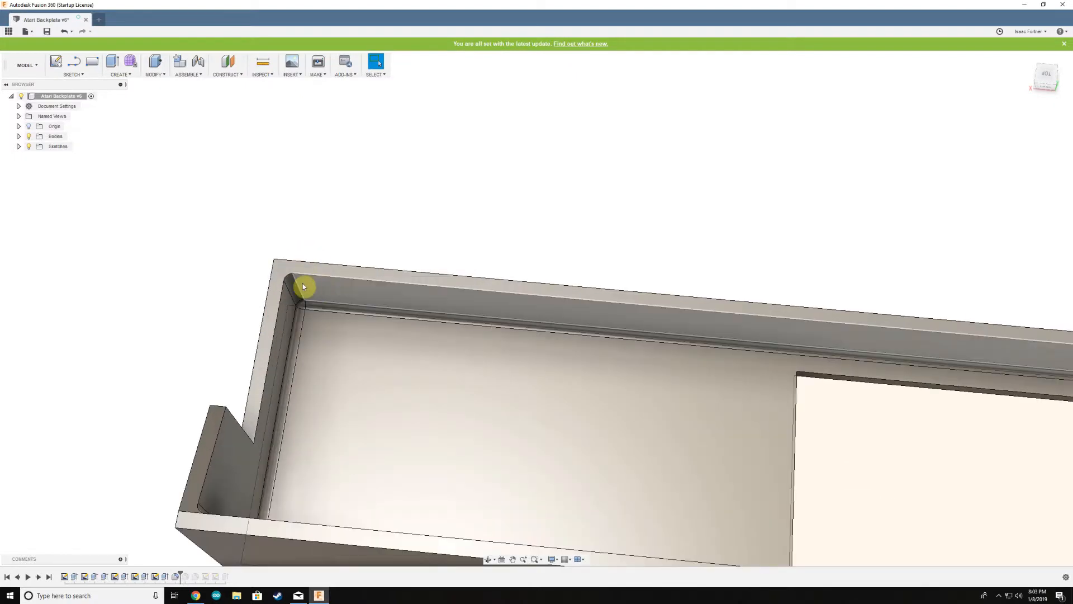
scroll(219, 228, down, 1)
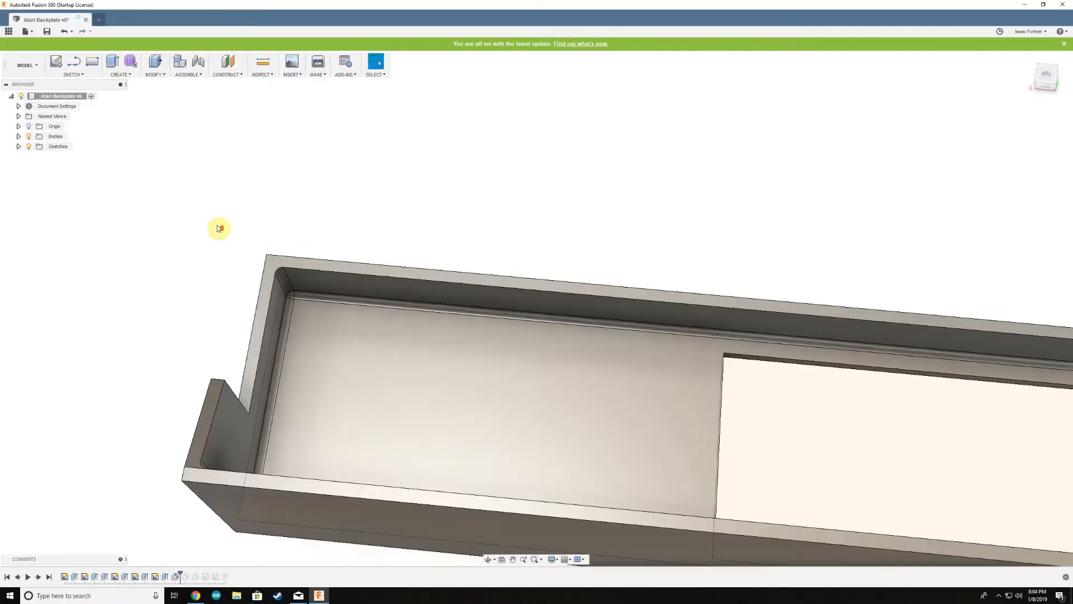
Step: Roll the timeline forward to include the next fillet and inspect the rounded outer edges and corners at the bracket end
scroll(246, 318, down, 2)
shift+middle_drag(246, 318, 192, 491)
scroll(249, 472, up, 4)
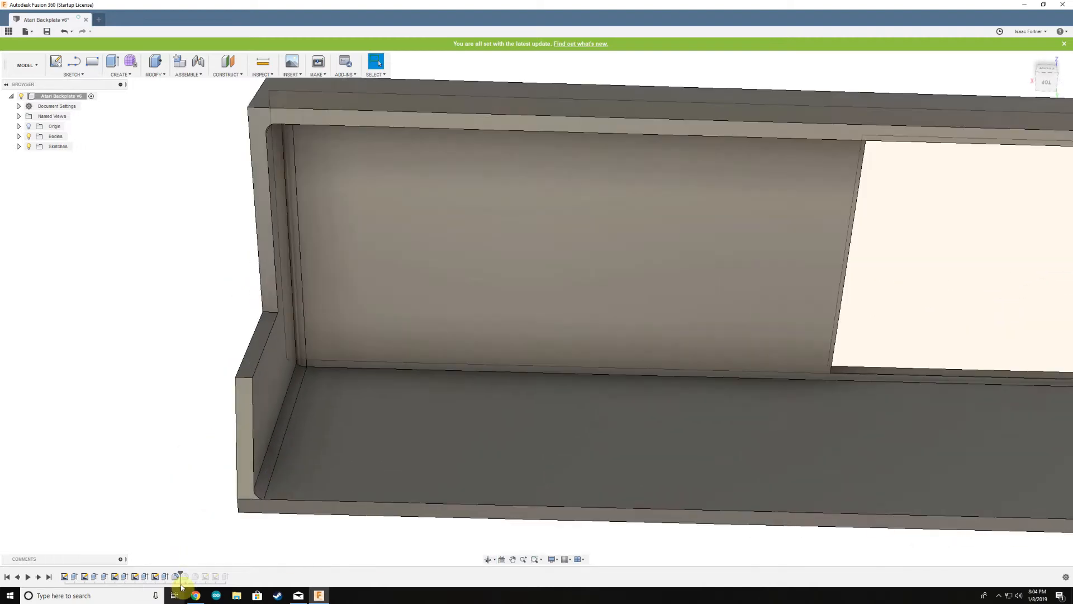
drag(180, 573, 191, 577)
scroll(191, 552, down, 3)
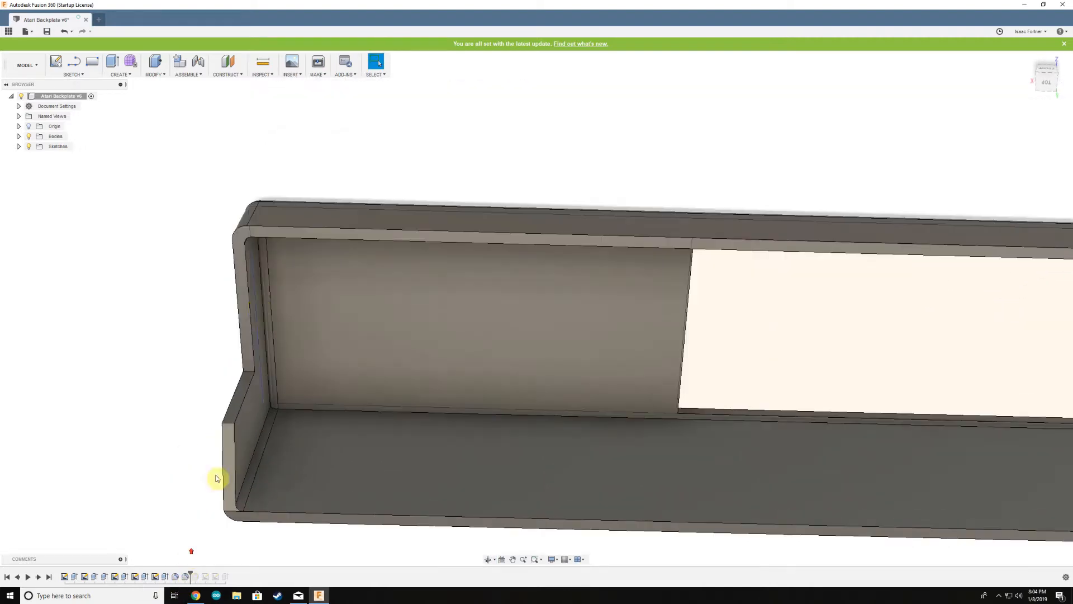
scroll(261, 307, up, 1)
shift+middle_drag(252, 225, 296, 168)
scroll(396, 307, down, 3)
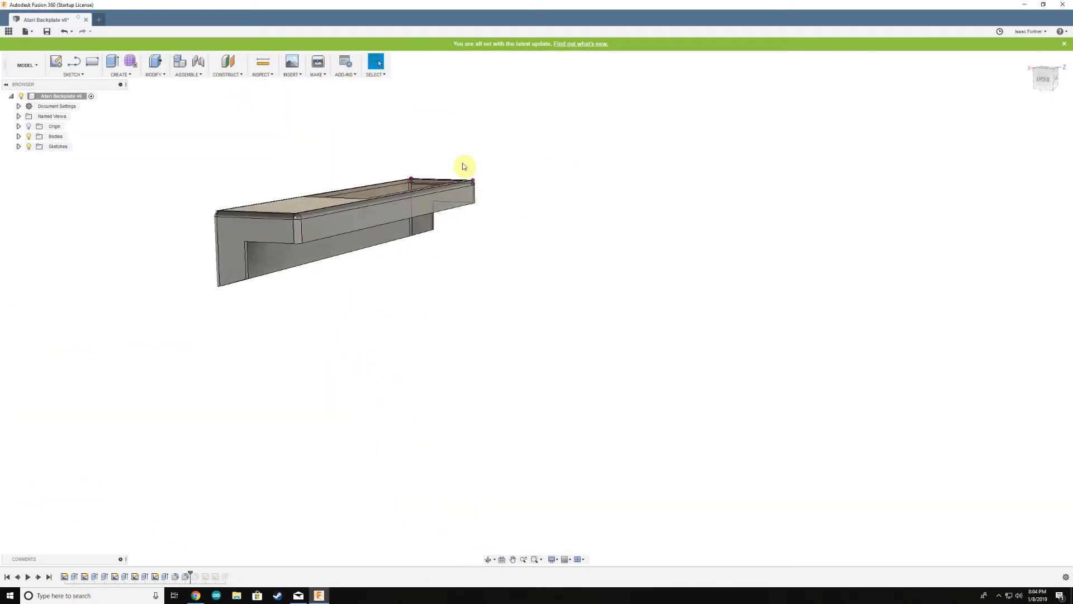
Step: Examine the rounded outer edges around the base and the vertical corner at the backplate's end
shift+middle_drag(467, 183, 465, 229)
scroll(465, 229, up, 2)
scroll(501, 259, down, 4)
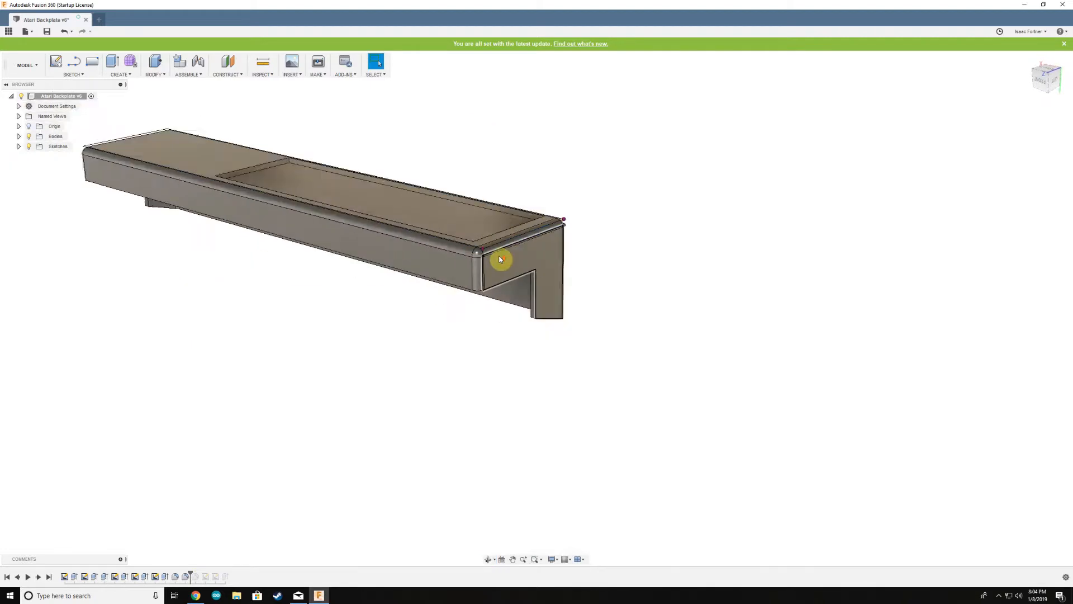
scroll(477, 254, up, 3)
scroll(462, 260, up, 2)
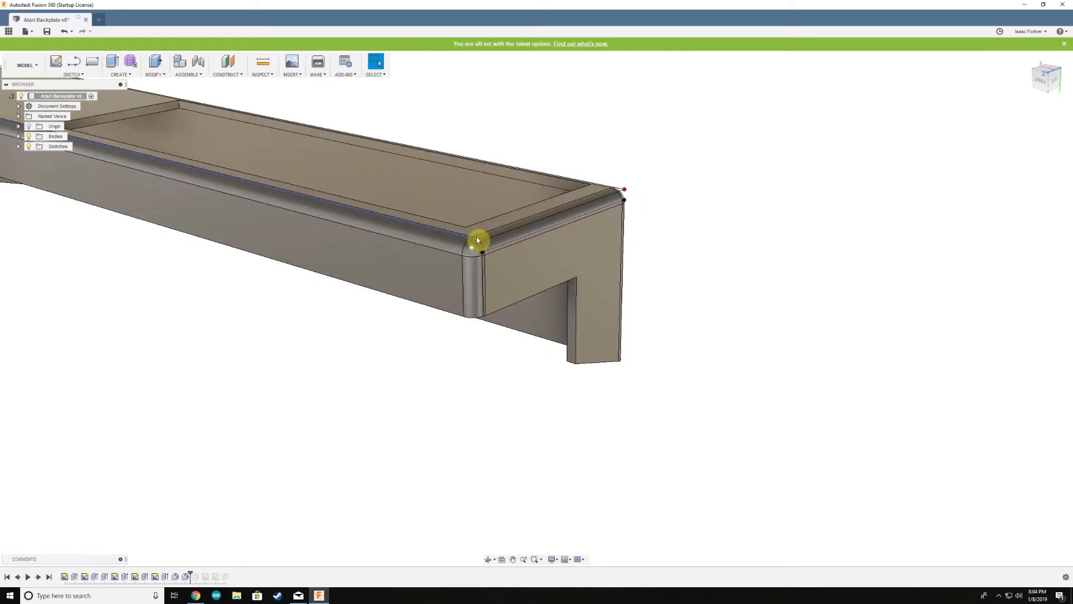
scroll(511, 288, down, 2)
scroll(485, 255, up, 1)
shift+middle_drag(491, 268, 510, 206)
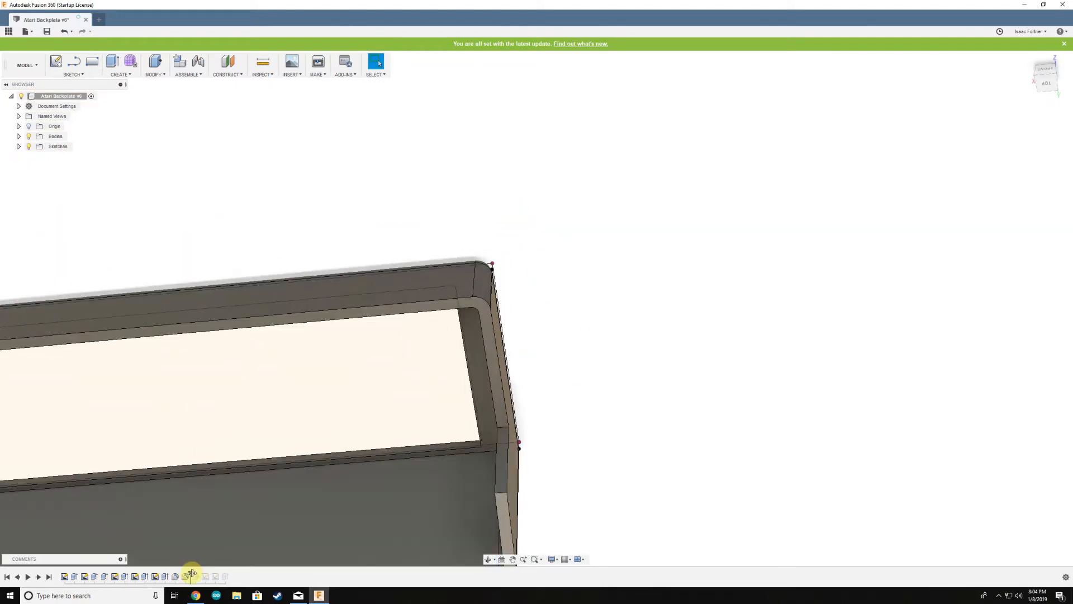
Step: Advance the timeline past the third fillet and examine the L-shaped end bracket's profile from its left side
shift+middle_drag(703, 340, 572, 273)
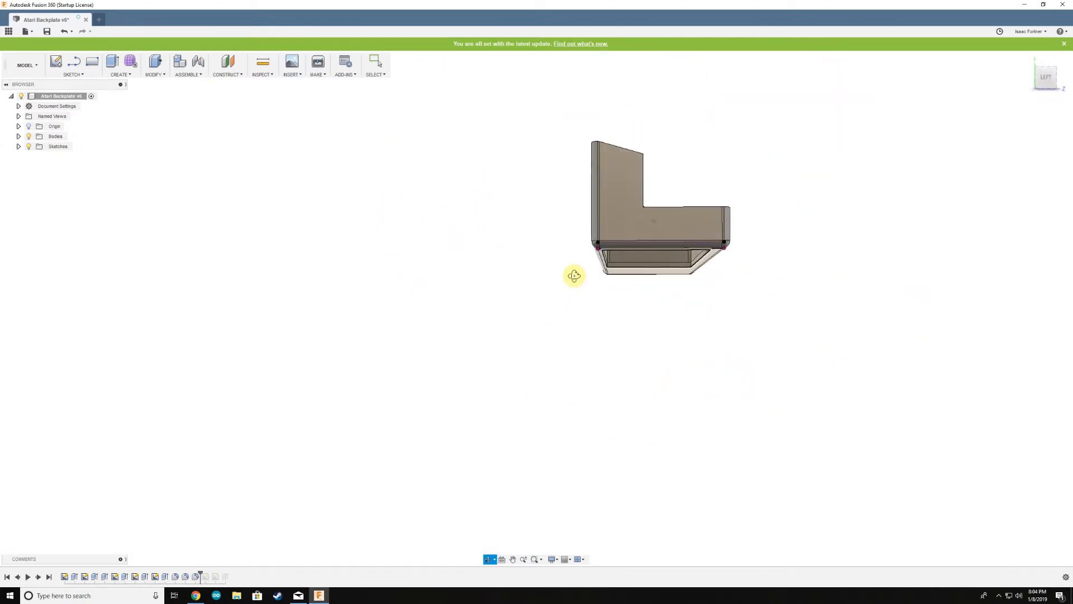
scroll(679, 202, up, 3)
scroll(567, 221, up, 5)
scroll(498, 367, down, 6)
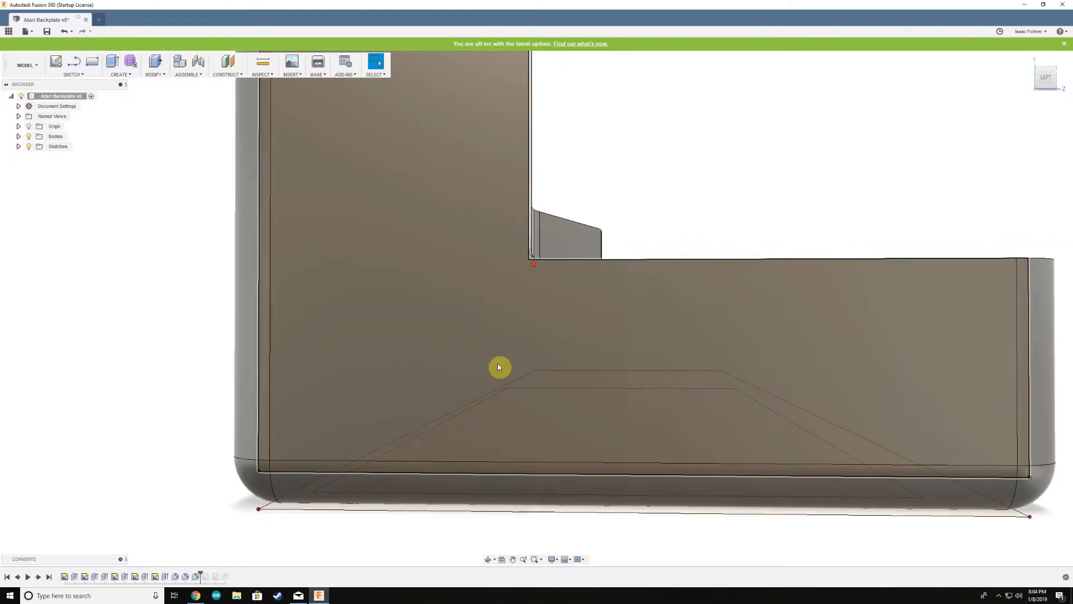
scroll(542, 374, up, 4)
shift+middle_drag(589, 297, 591, 304)
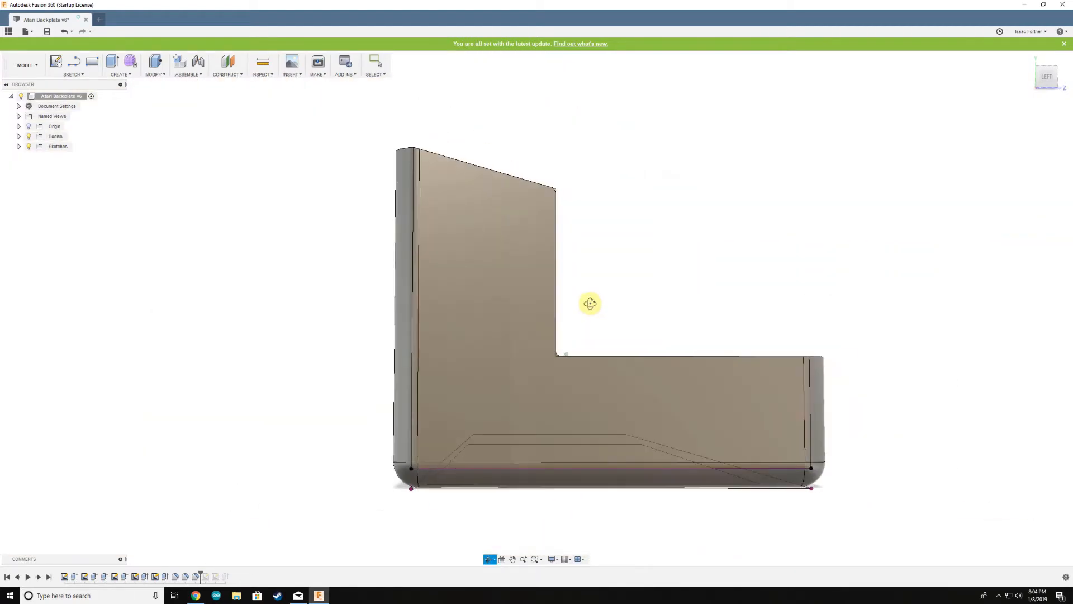
scroll(575, 370, up, 4)
scroll(472, 194, down, 4)
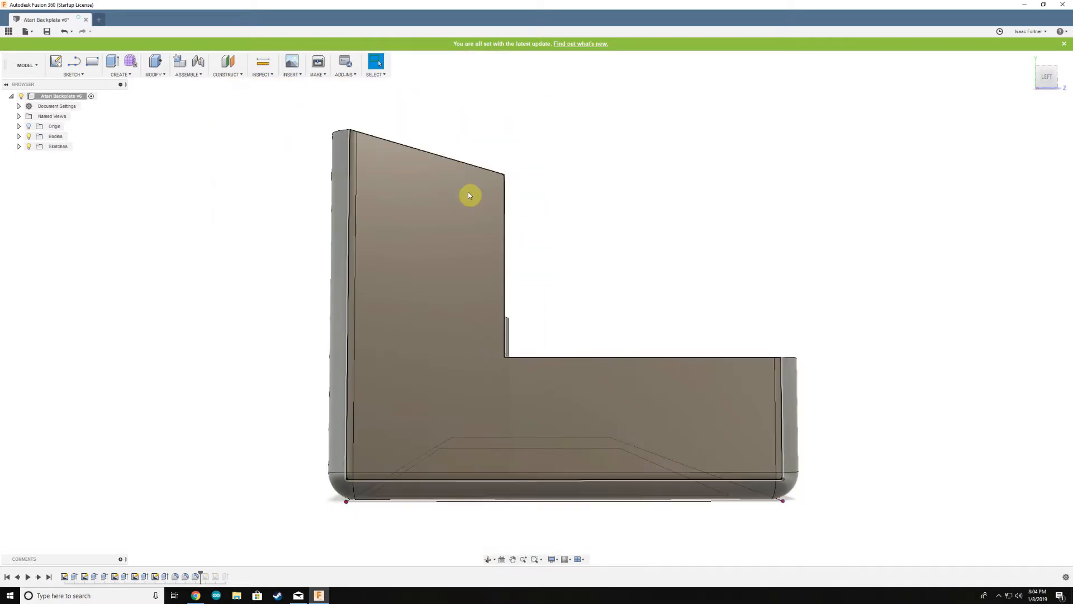
scroll(505, 360, up, 3)
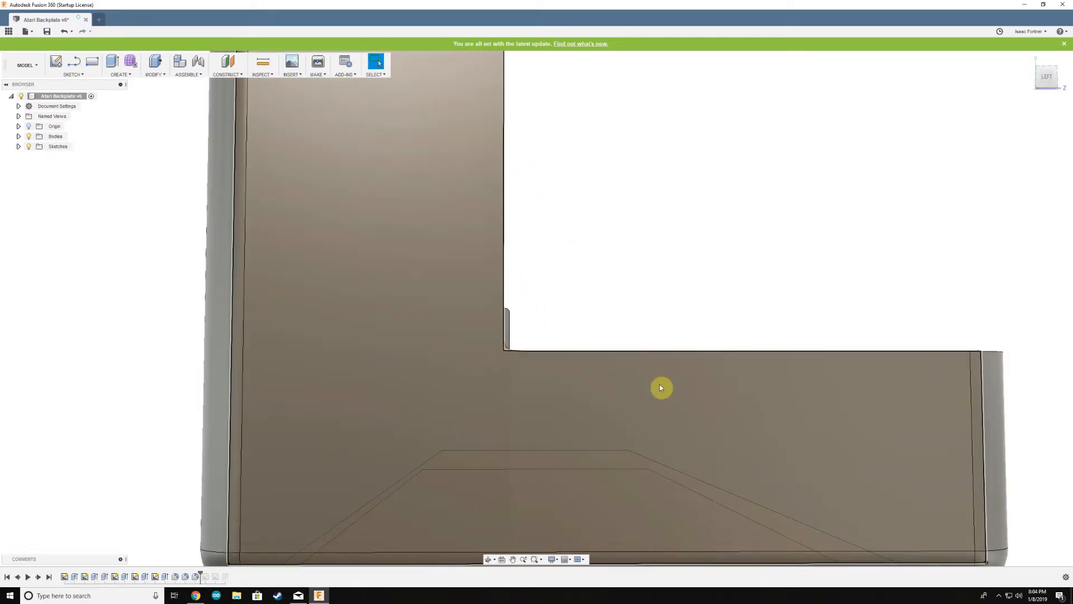
scroll(598, 344, down, 5)
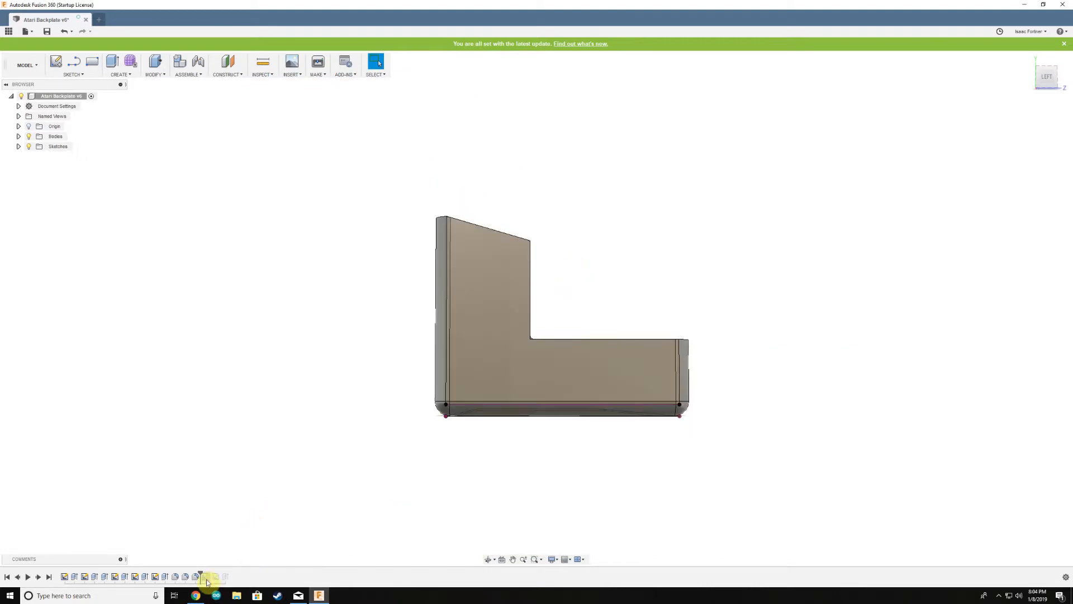
Step: Inspect the small fillets at the end bracket's upper and inner notch corners up close, including the wall behind
shift+middle_drag(425, 347, 423, 251)
scroll(446, 251, down, 1)
scroll(454, 237, up, 2)
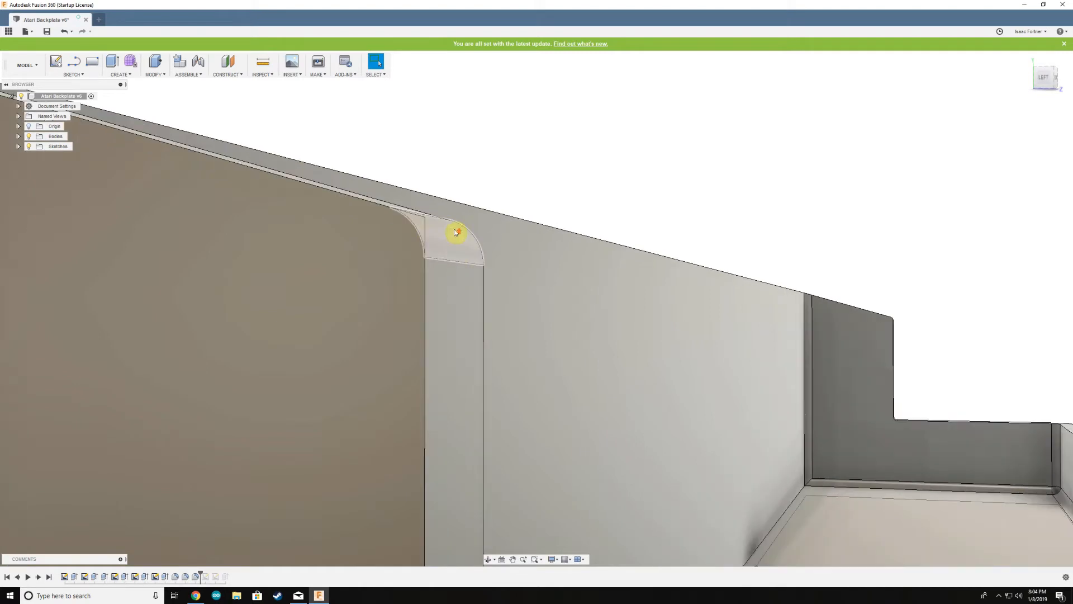
scroll(470, 196, down, 5)
scroll(477, 192, down, 2)
scroll(534, 201, up, 2)
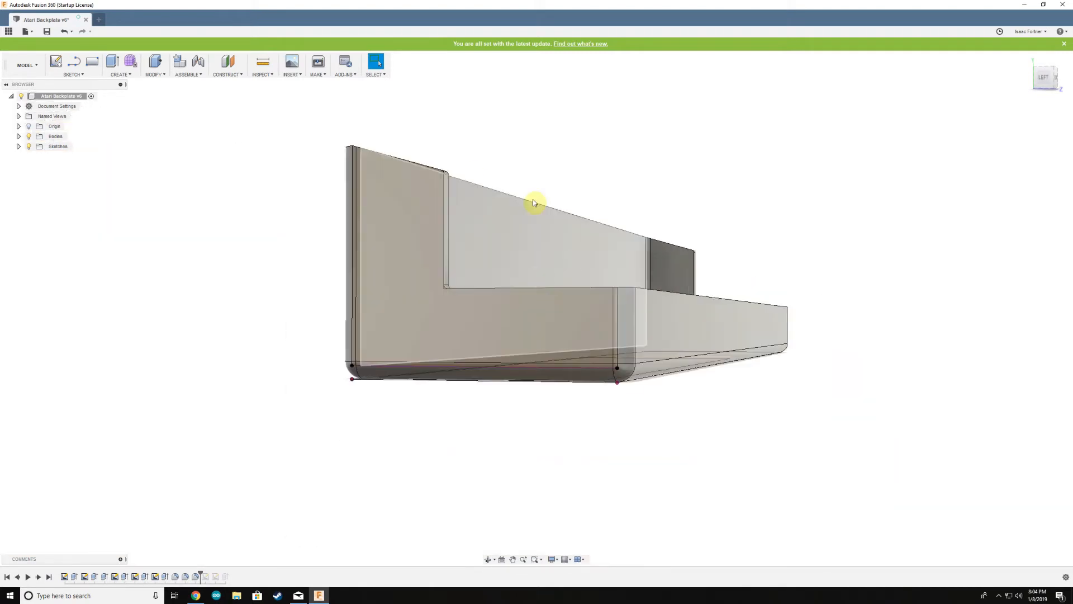
mouse_move(533, 196)
middle_down()
mouse_move(533, 218)
mouse_move(530, 196)
middle_up()
scroll(528, 200, up, 1)
scroll(527, 202, down, 3)
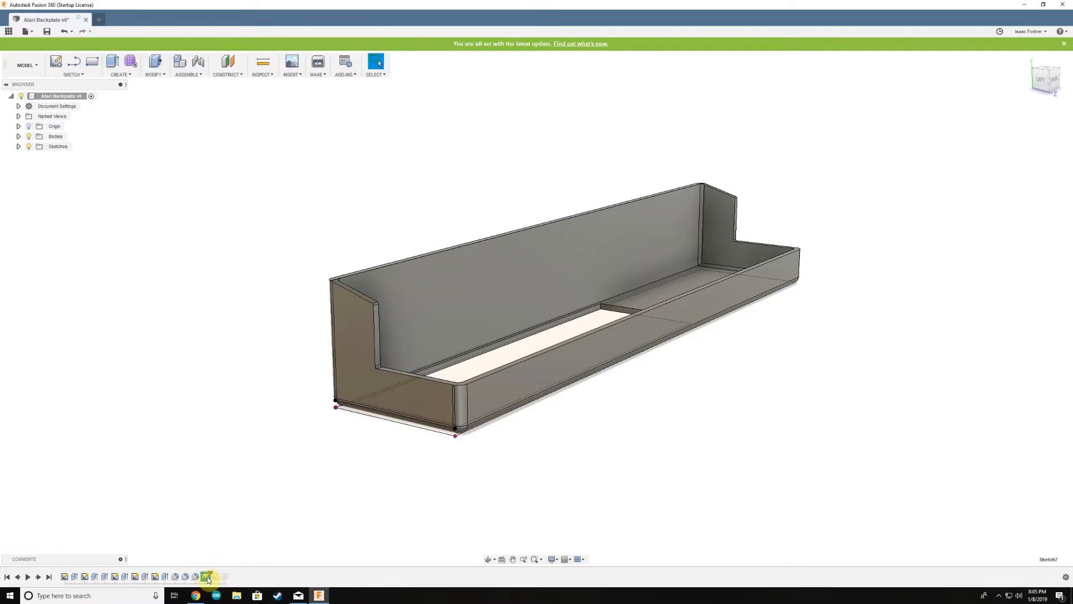
Step: Open Sketch7 after the fillets, close it again and turn the backplate to show its opposite end
double_click(207, 577)
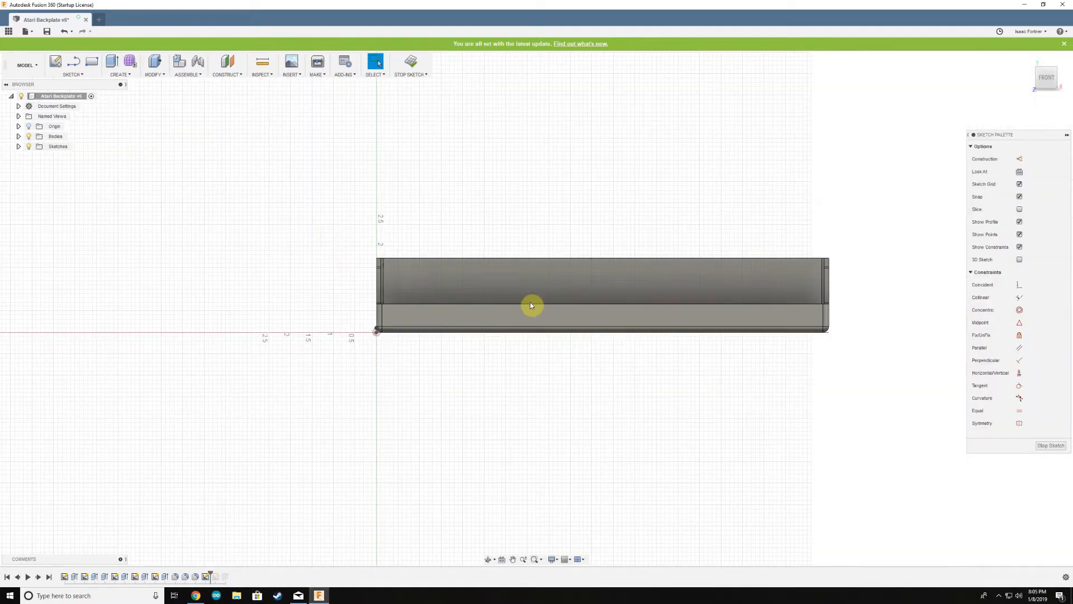
click(1053, 446)
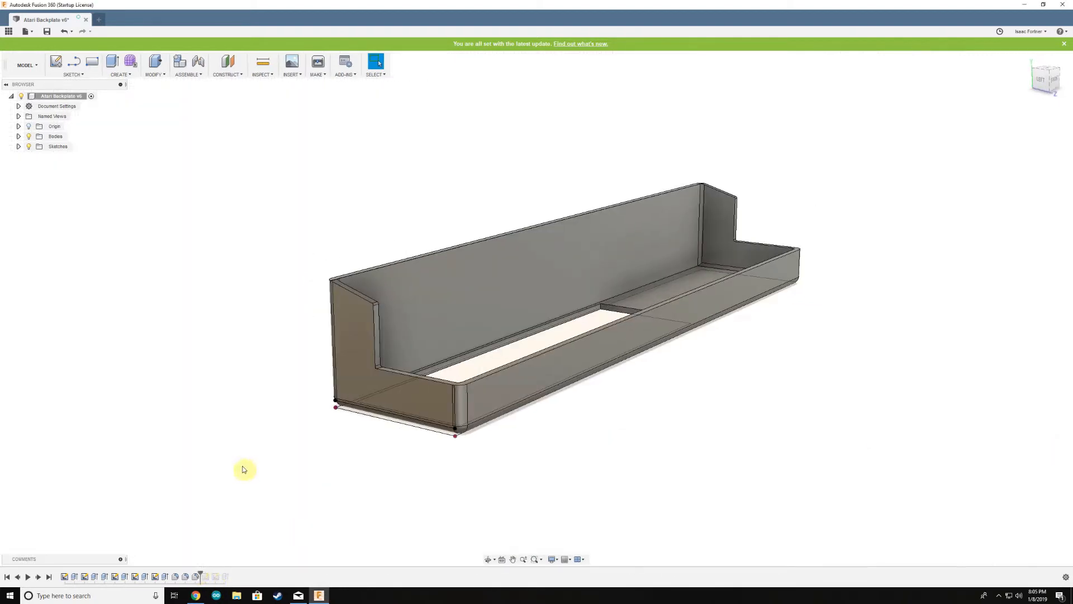
shift+middle_drag(471, 419, 356, 403)
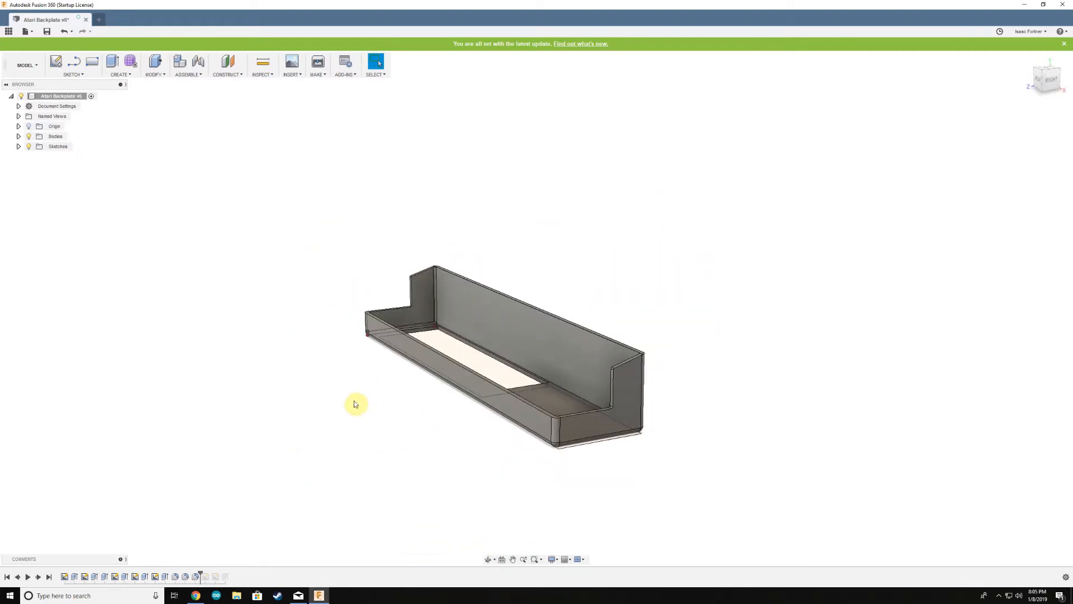
shift+middle_drag(463, 396, 539, 377)
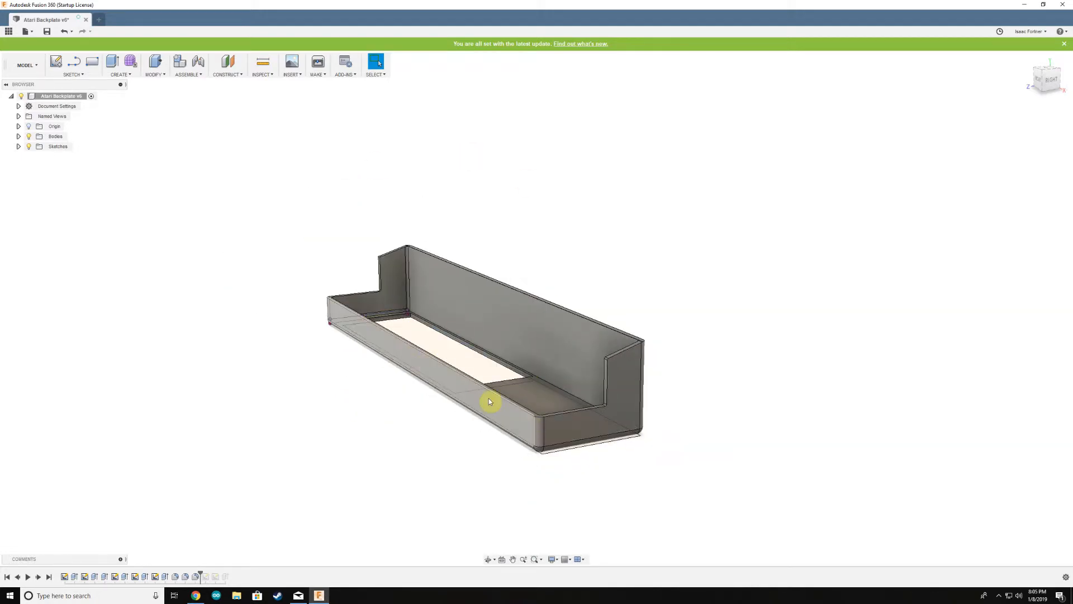
Step: Examine the right end bracket's filleted notch and the base opening up close, and compare the whole backplate
scroll(591, 314, down, 2)
scroll(564, 339, up, 5)
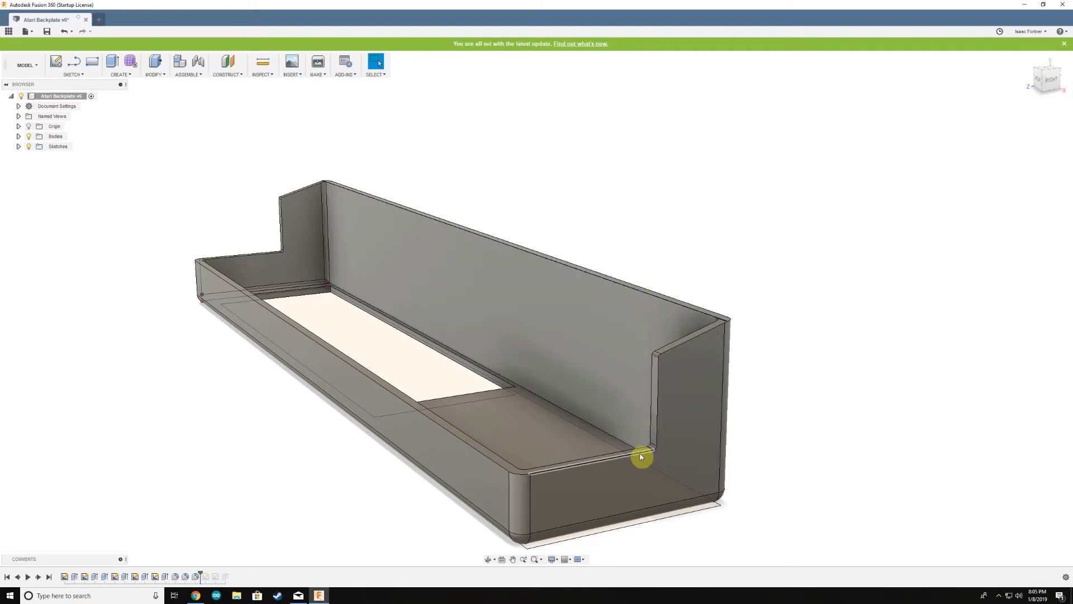
scroll(656, 451, up, 3)
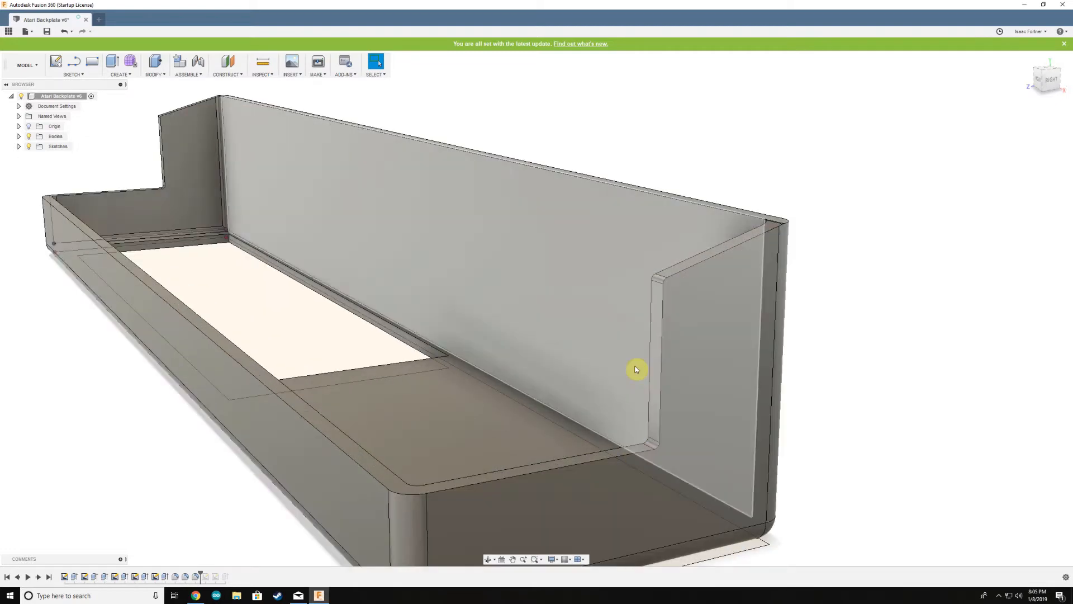
scroll(397, 374, up, 2)
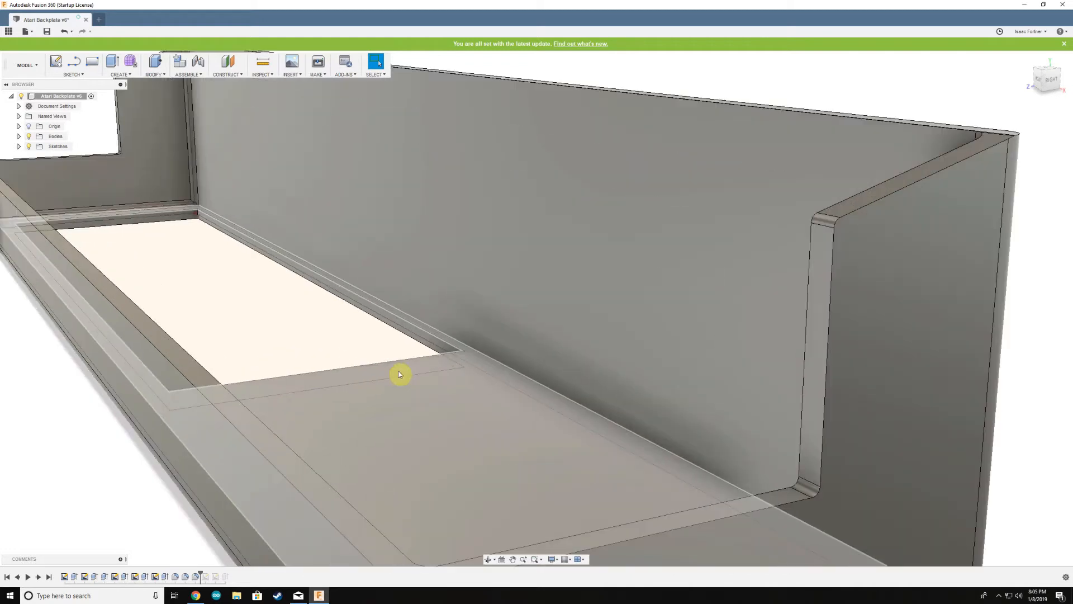
scroll(394, 373, down, 5)
scroll(203, 335, down, 3)
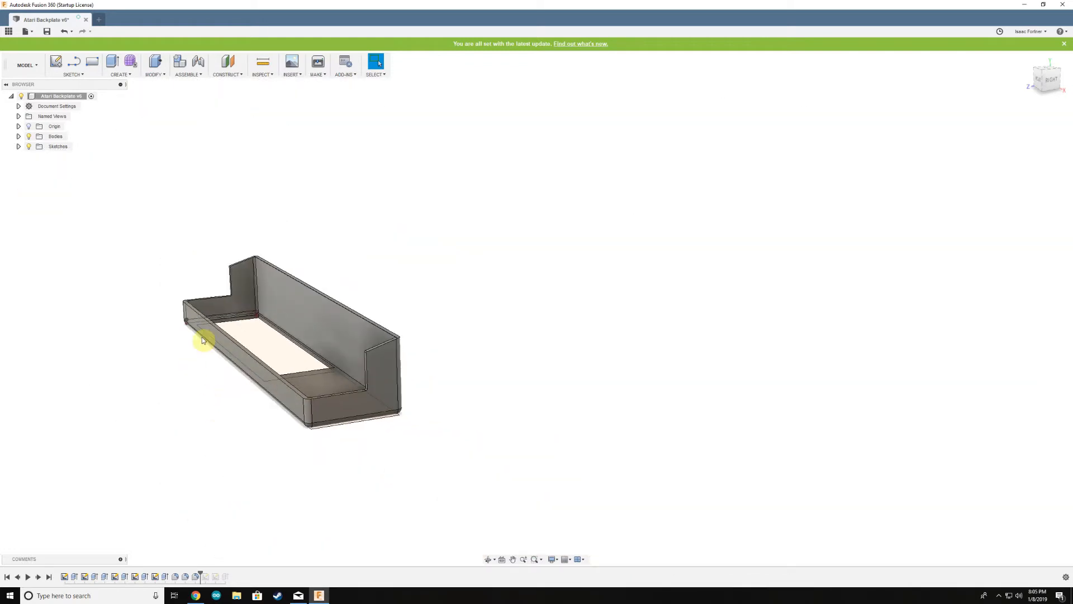
scroll(224, 435, up, 3)
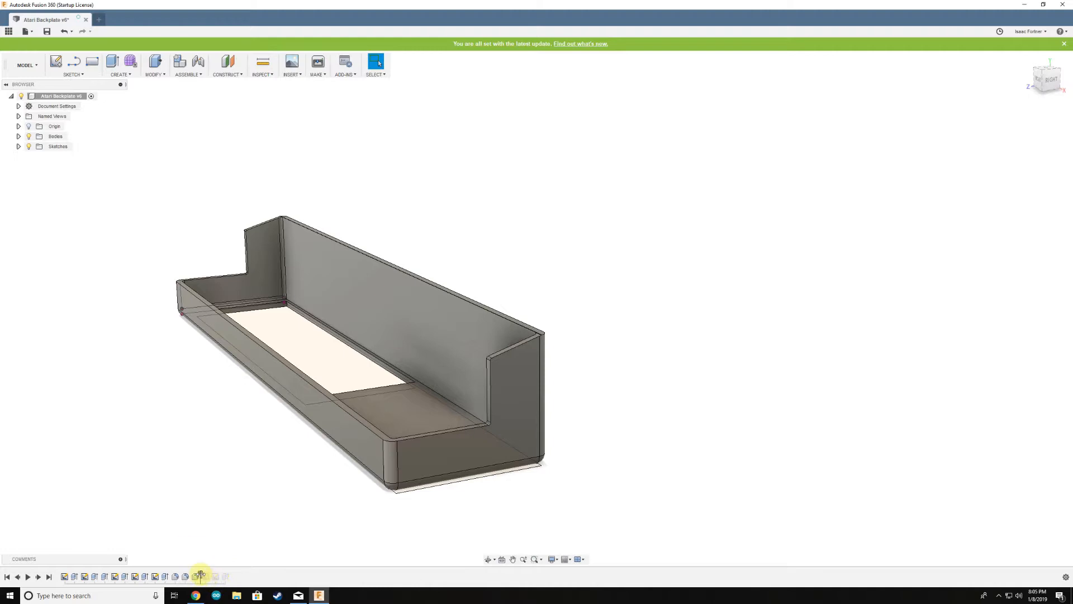
Step: Reopen Sketch7, check both ends of the backplate in the front view and leave the sketch
double_click(207, 579)
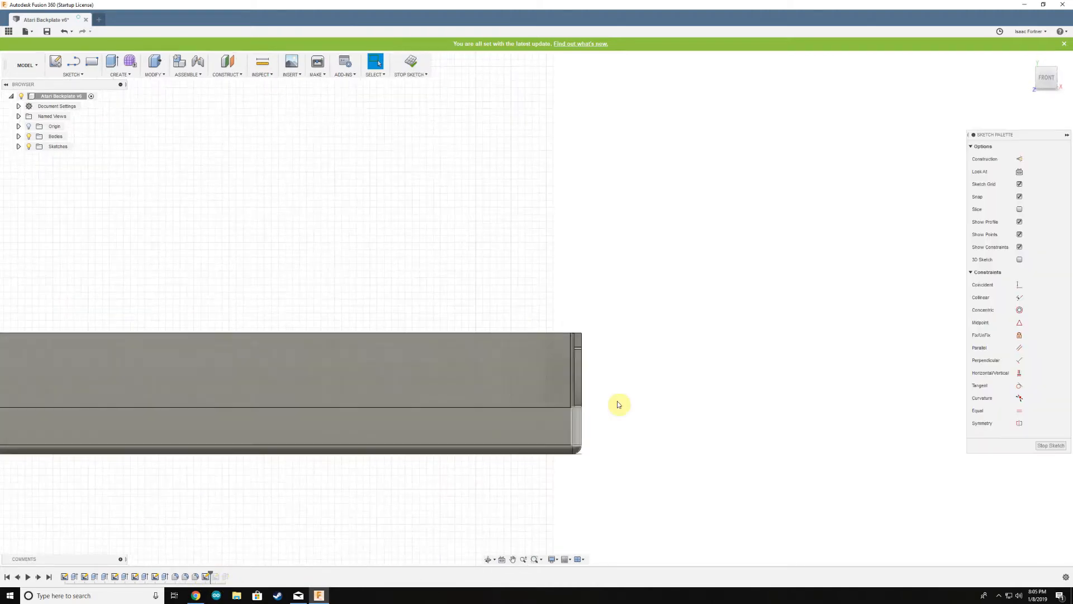
scroll(155, 426, up, 5)
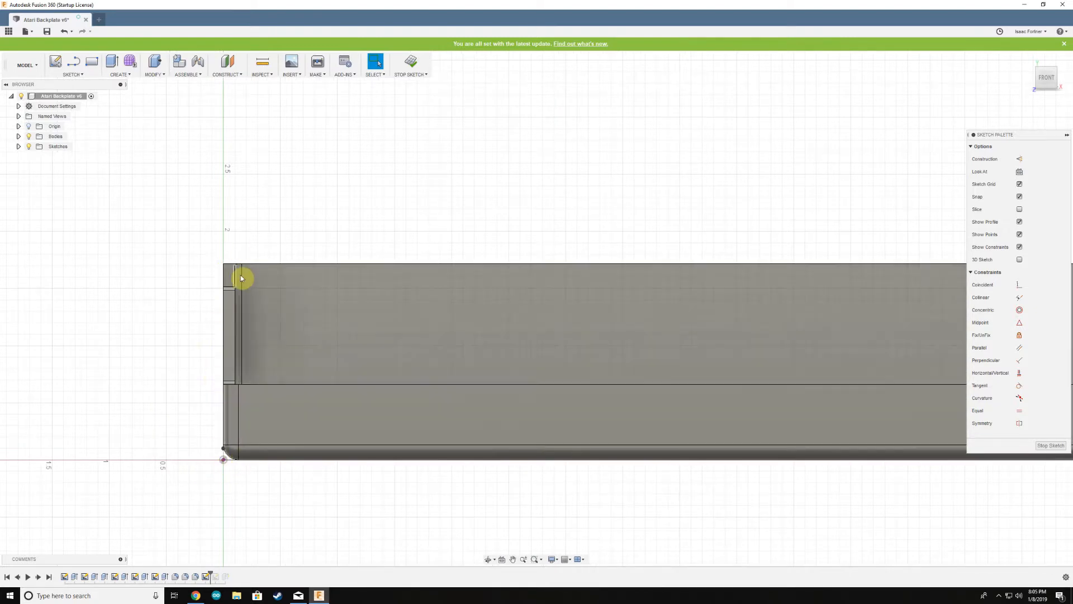
scroll(248, 267, down, 5)
click(1041, 448)
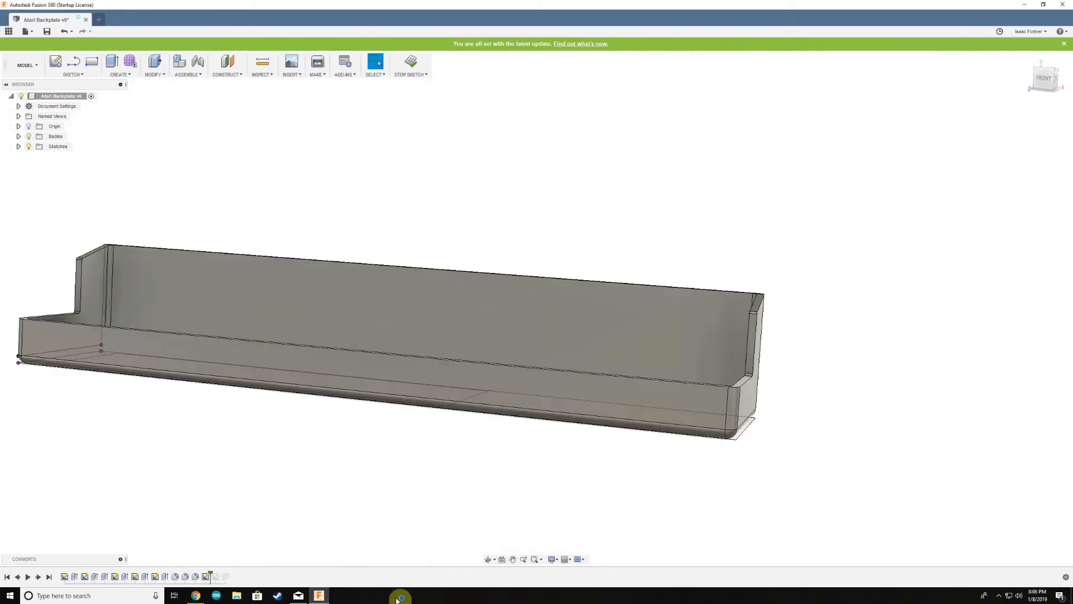
Step: Highlight Sketch8, open it to review the rectangle drawn around the end bracket's profile, and leave the sketch
click(216, 577)
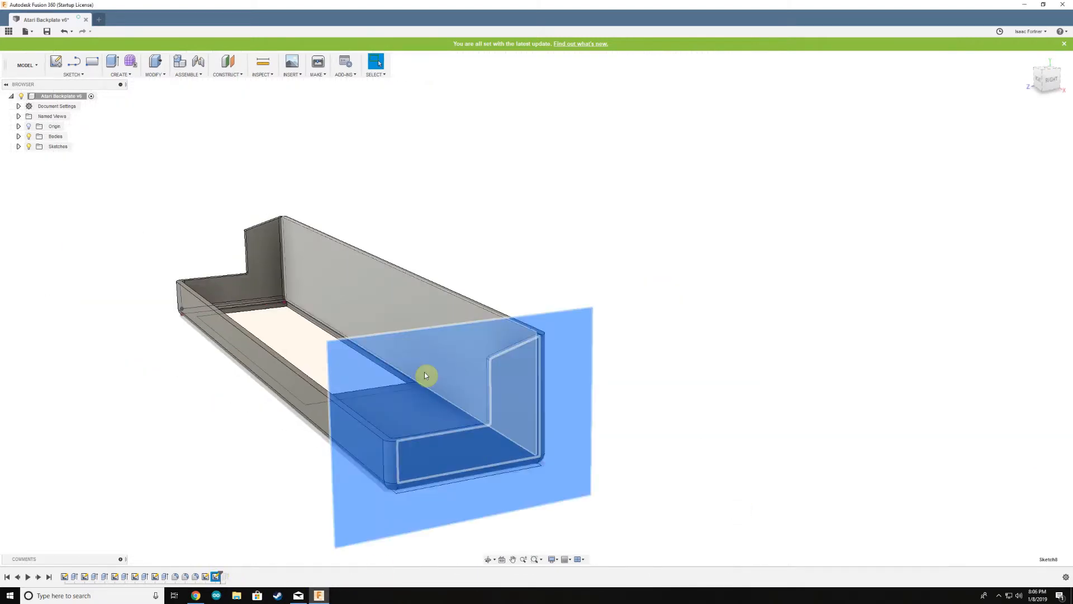
scroll(425, 371, down, 2)
scroll(398, 350, up, 2)
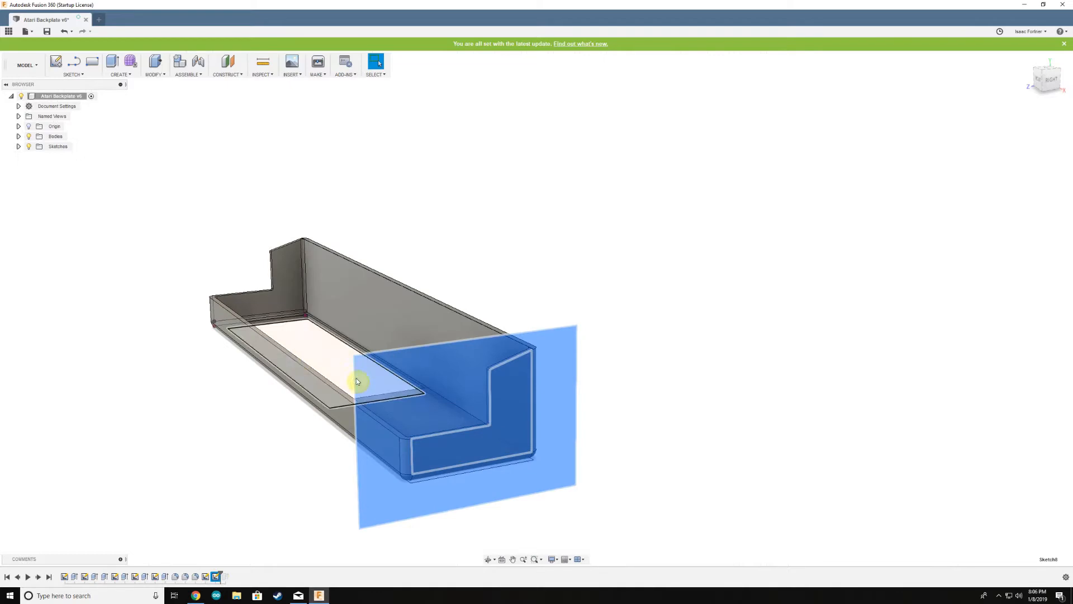
double_click(215, 577)
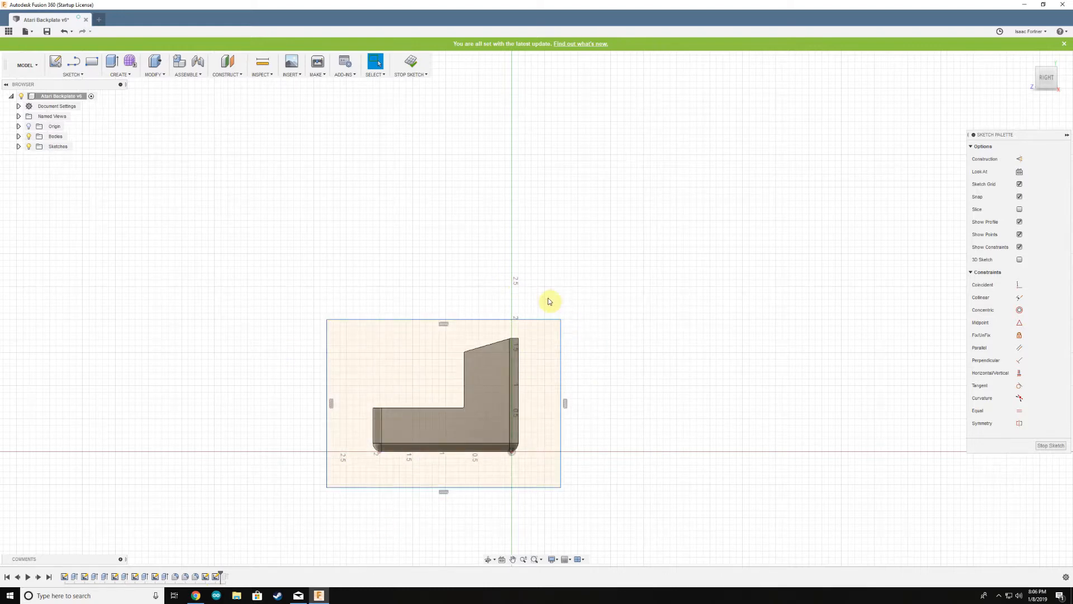
click(1050, 446)
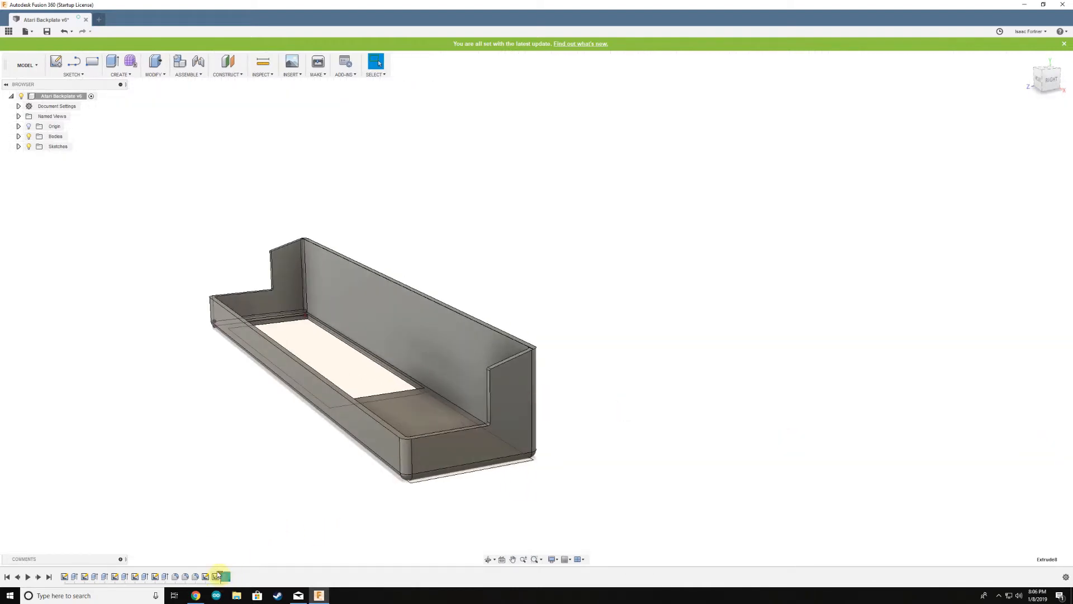
Step: Roll the timeline to its end to include the final extrude and view the shortened backplate section
drag(231, 573, 229, 576)
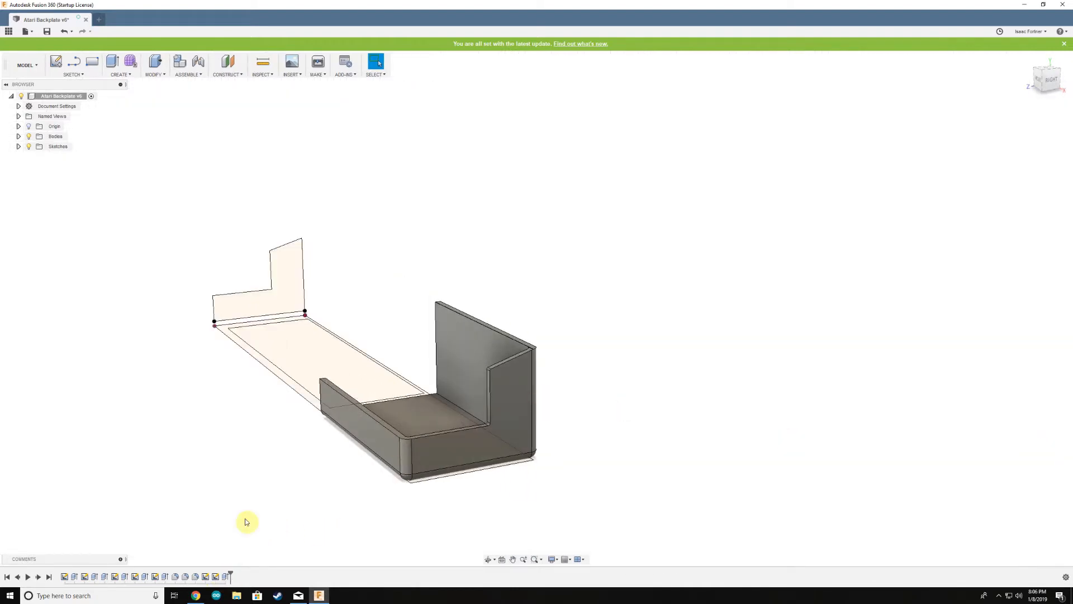
scroll(251, 342, down, 2)
middle_drag(252, 345, 262, 370)
scroll(293, 362, down, 2)
scroll(250, 333, up, 2)
middle_drag(249, 333, 257, 342)
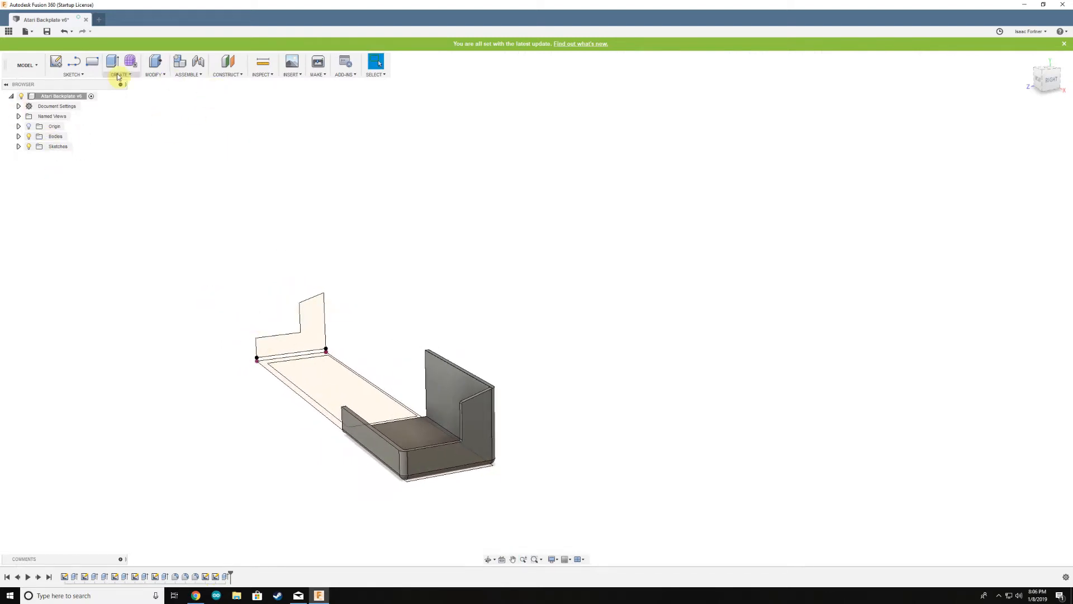
Step: Edit the final two-sided cut so that its Side 1 distance is -0.20 in
double_click(228, 581)
scroll(430, 260, down, 3)
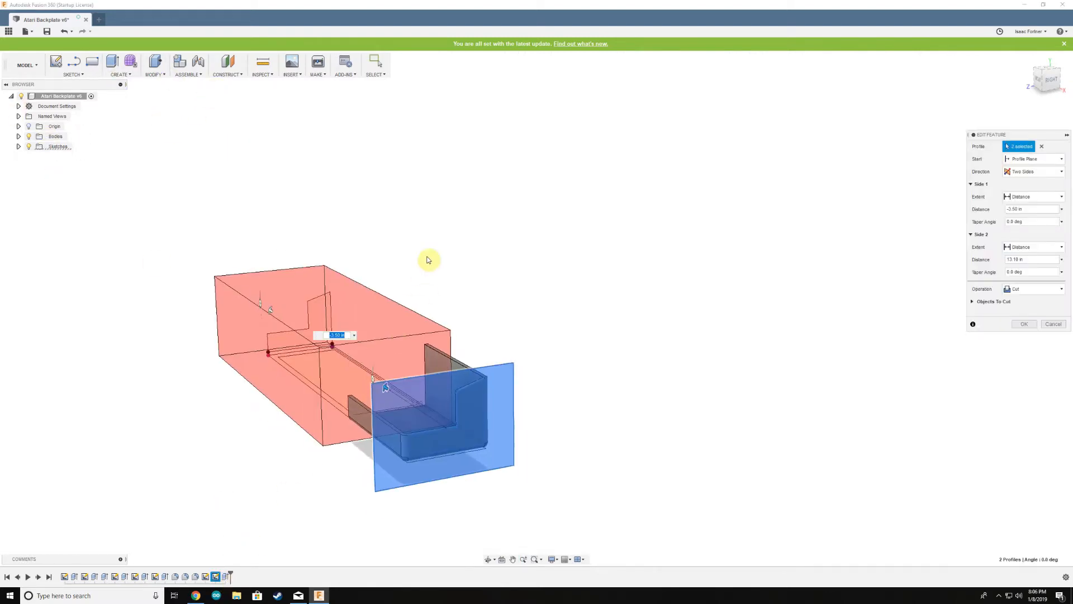
shift+middle_drag(512, 267, 470, 483)
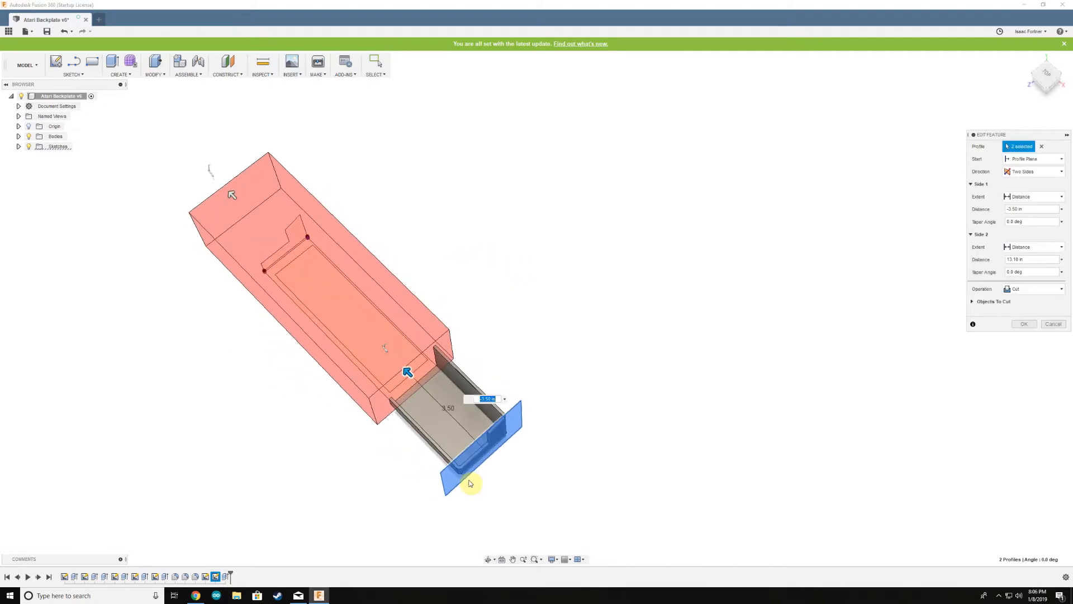
scroll(434, 433, up, 1)
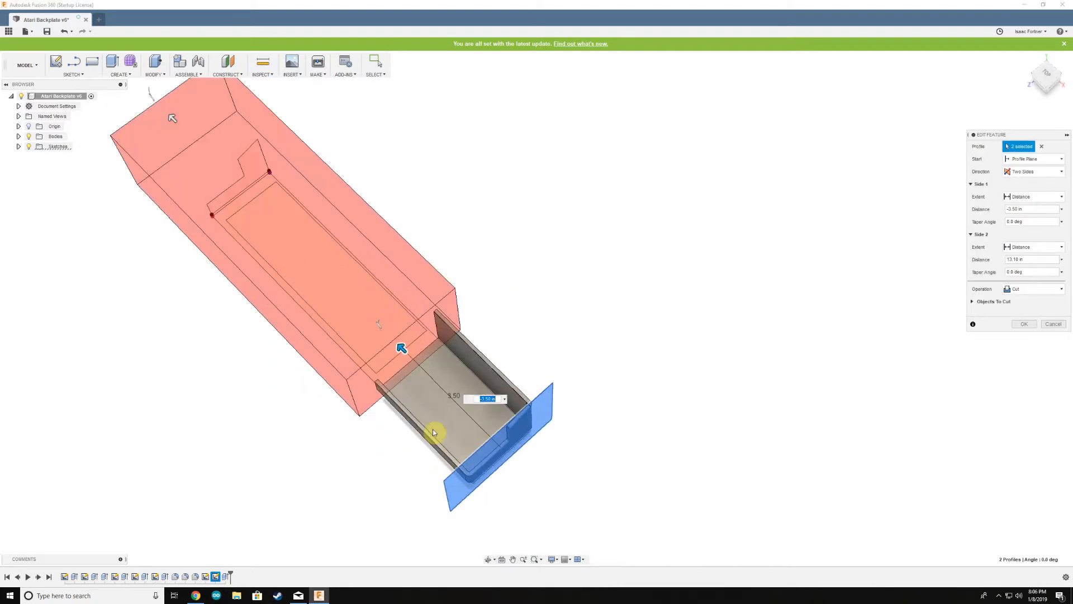
drag(404, 352, 422, 448)
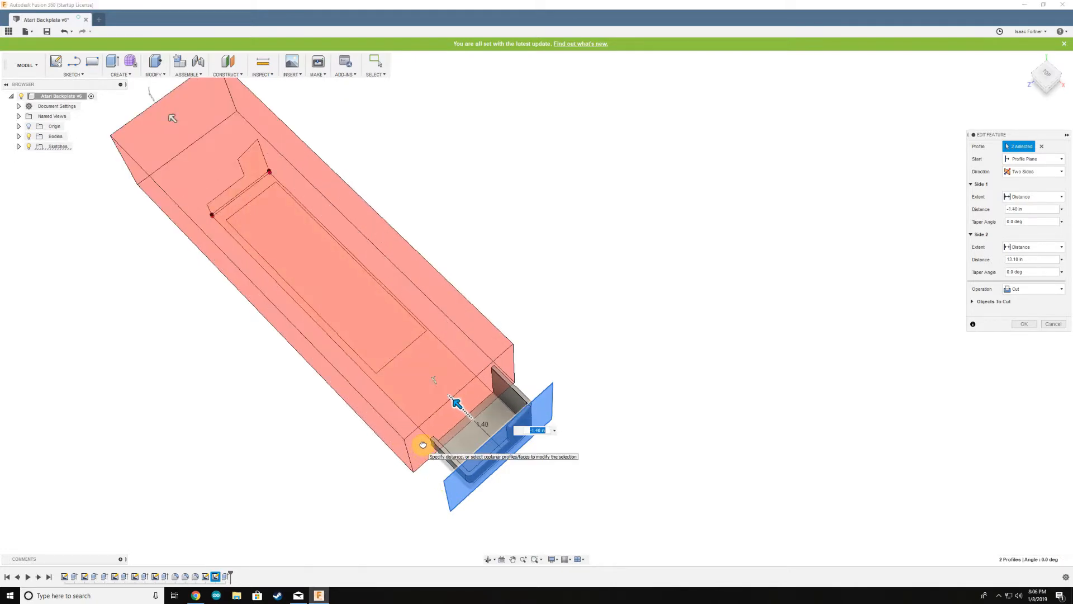
drag(1004, 139, 794, 171)
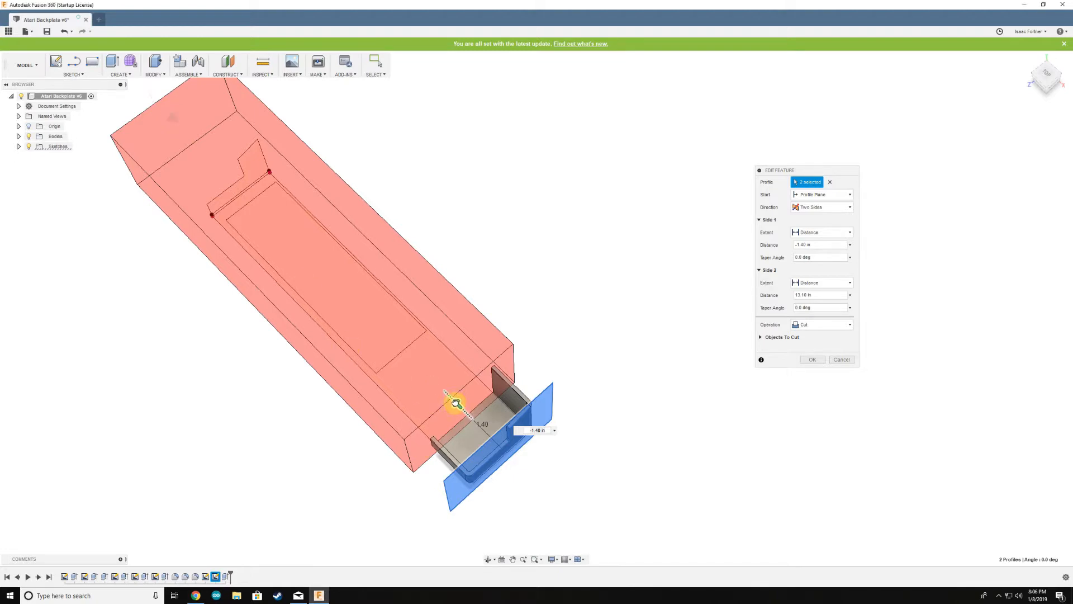
drag(454, 409, 478, 426)
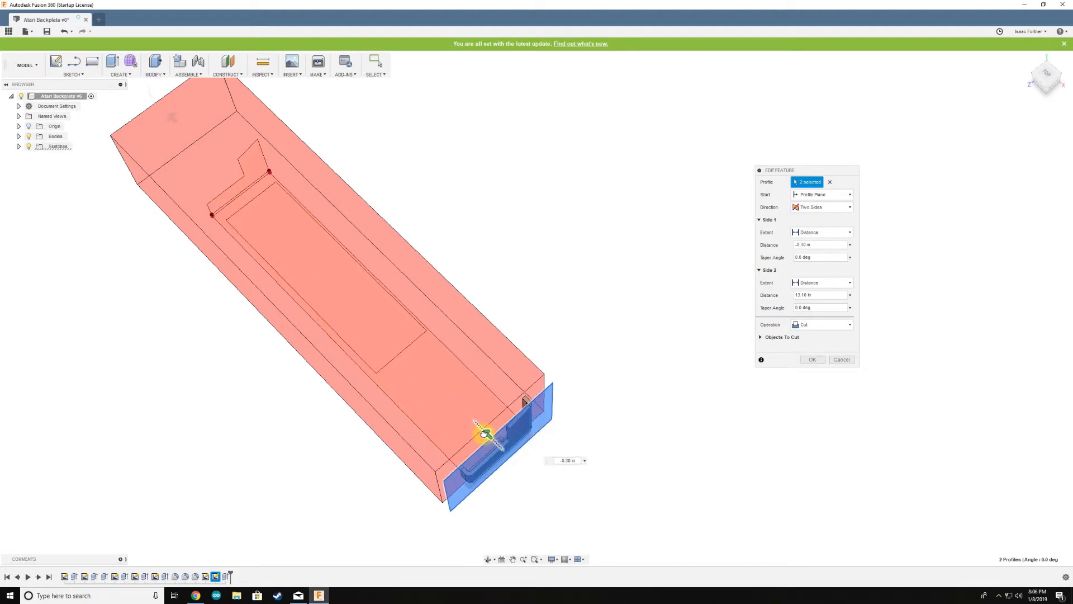
shift+middle_drag(503, 510, 499, 426)
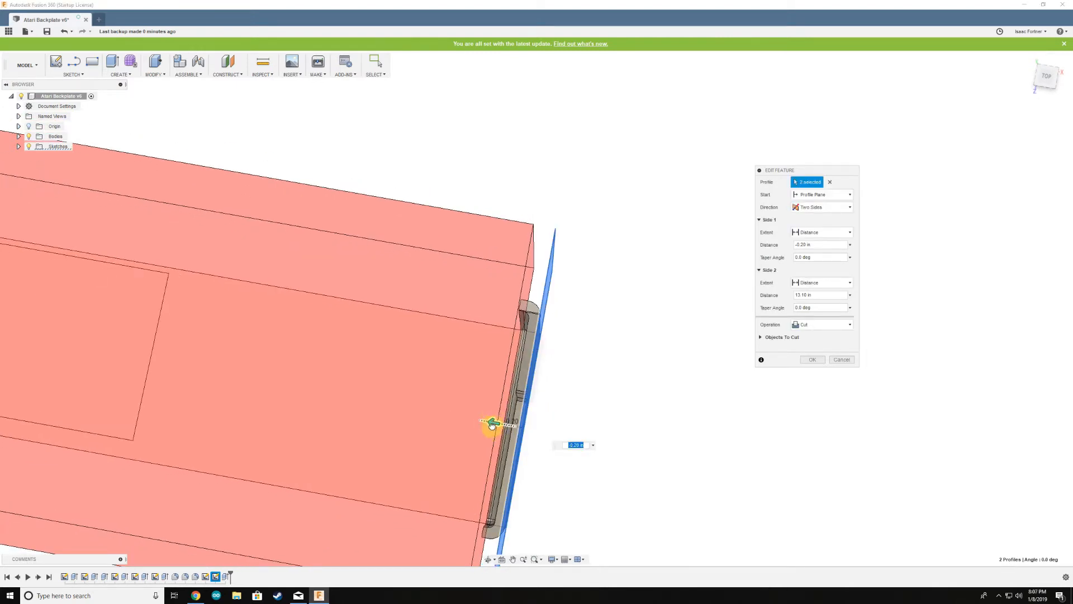
mouse_move(492, 426)
mouse_down()
mouse_move(472, 422)
mouse_move(494, 428)
mouse_up()
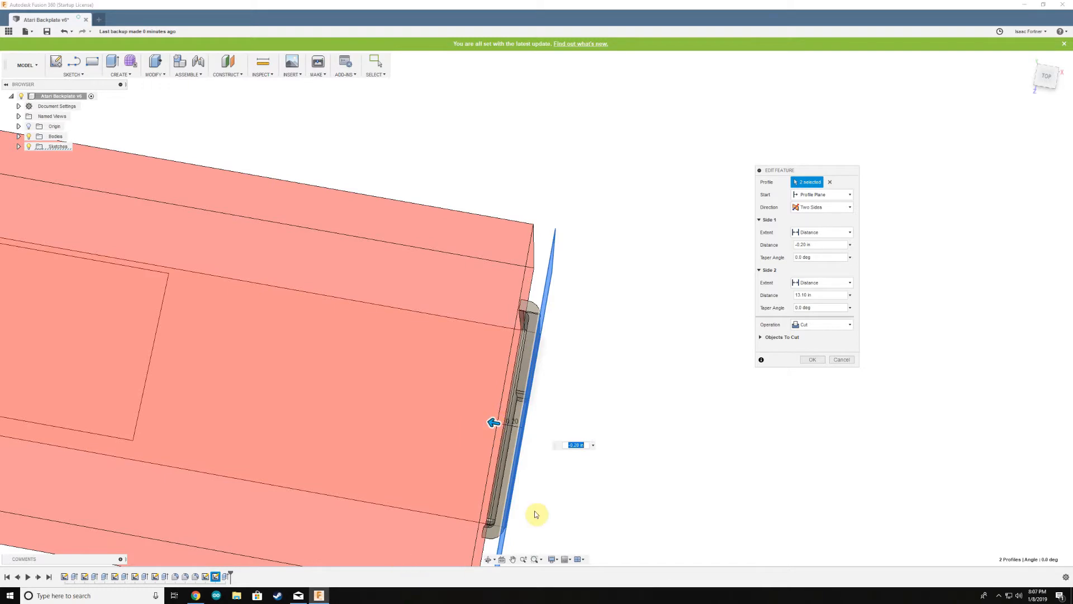
click(816, 360)
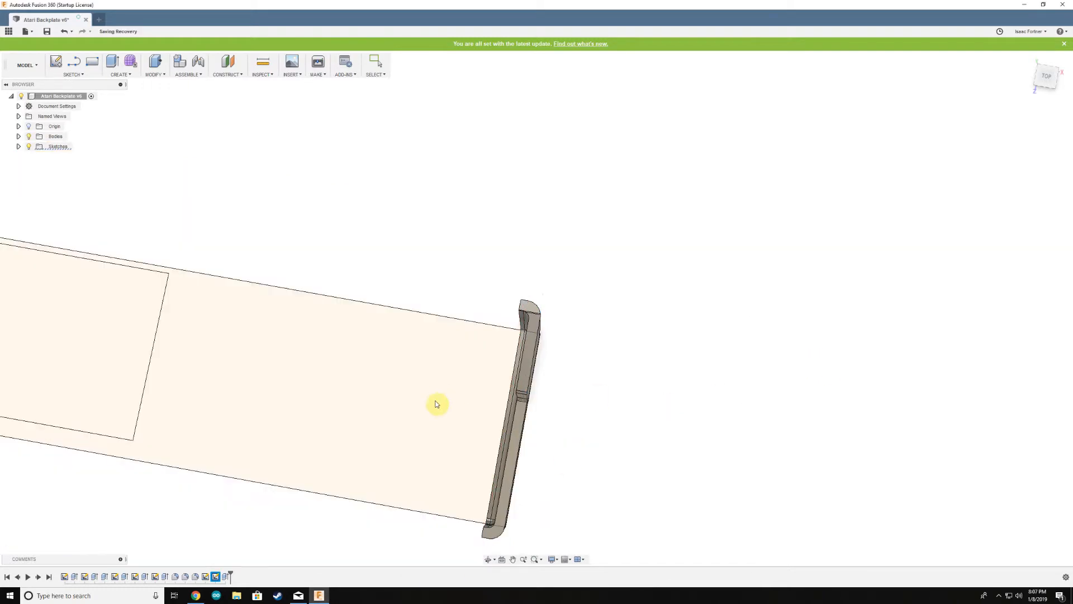
Step: Examine the thin end bracket left by the cut from its inner face, outer face and profile side
scroll(406, 303, down, 5)
shift+middle_drag(435, 309, 454, 252)
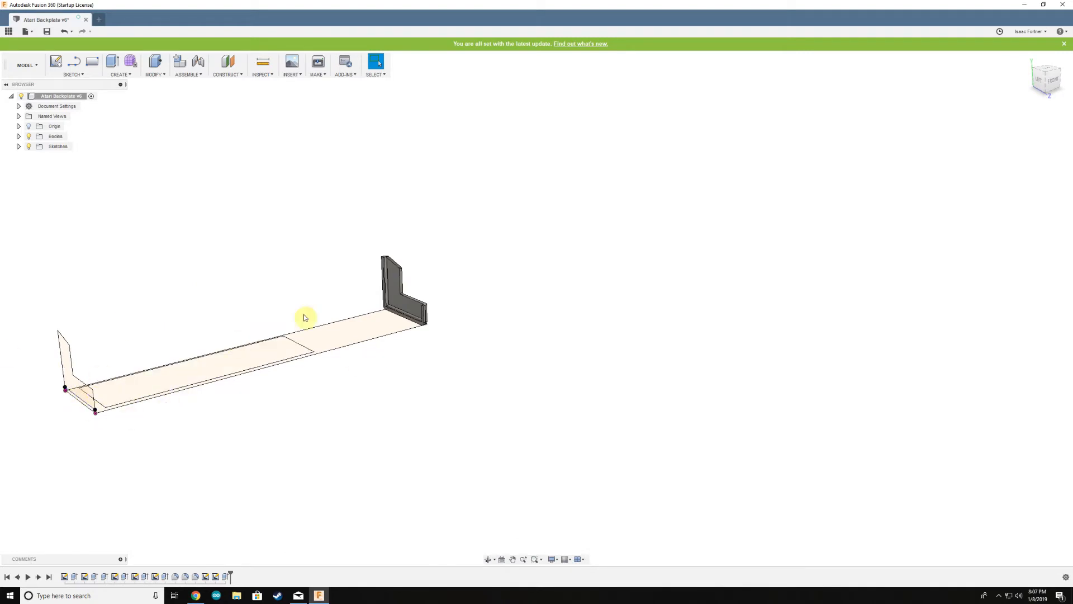
scroll(474, 405, up, 3)
scroll(110, 408, down, 2)
scroll(324, 403, up, 2)
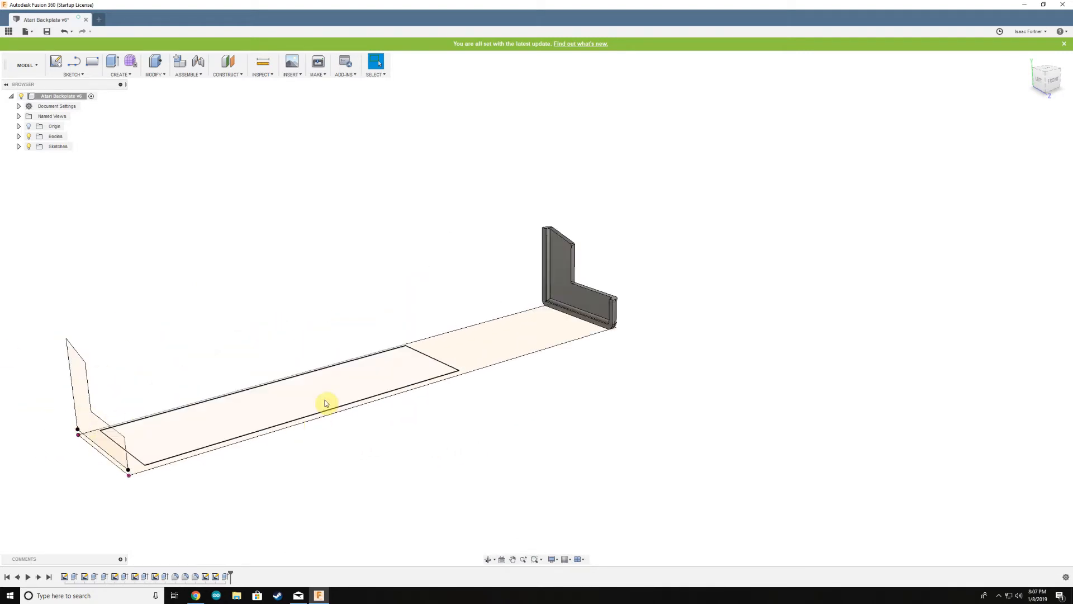
shift+middle_drag(625, 320, 548, 315)
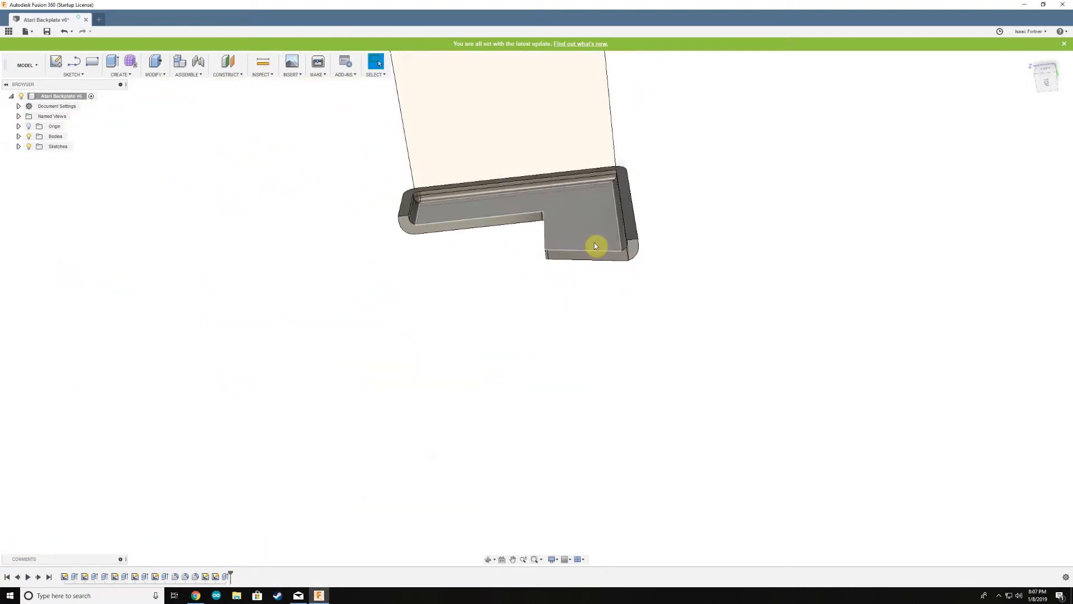
shift+middle_drag(427, 239, 525, 242)
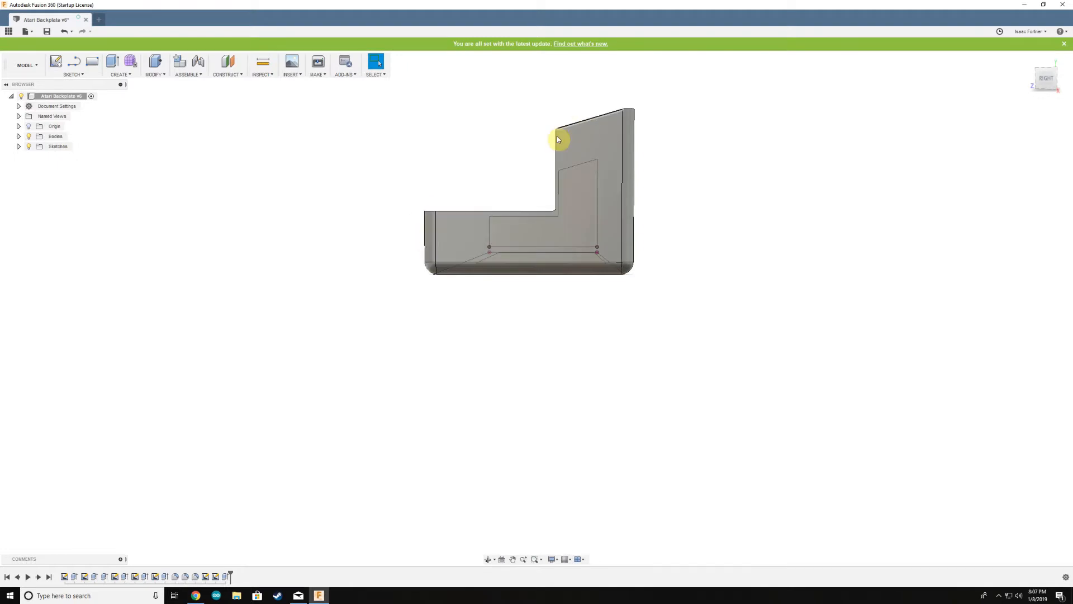
shift+middle_drag(462, 192, 708, 229)
Step: View the end bracket together with the full-length base sketch from above and from underneath
scroll(708, 227, up, 2)
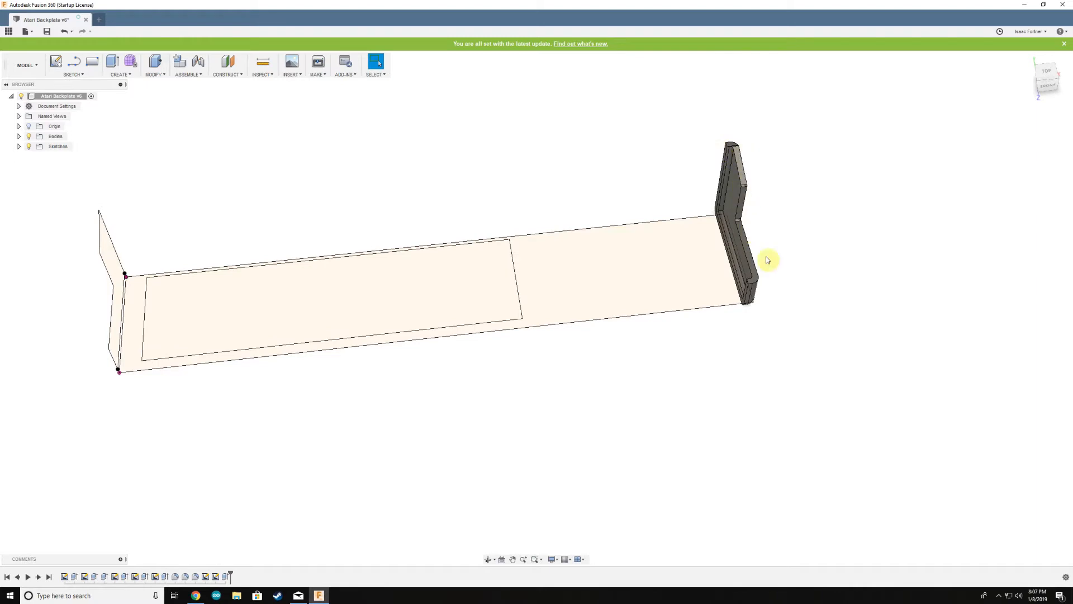
scroll(575, 287, up, 2)
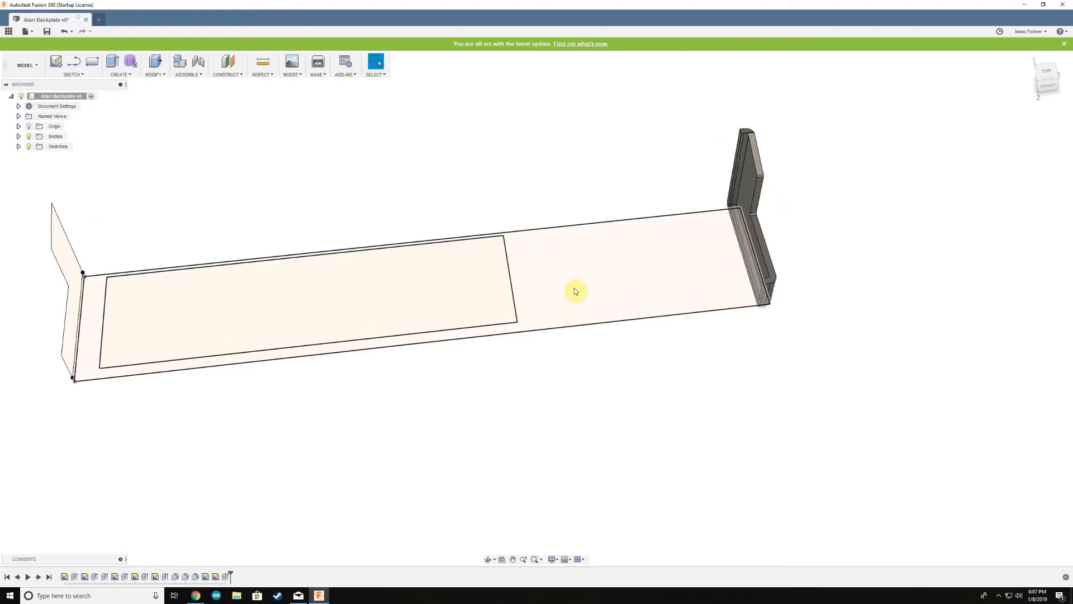
scroll(615, 325, down, 3)
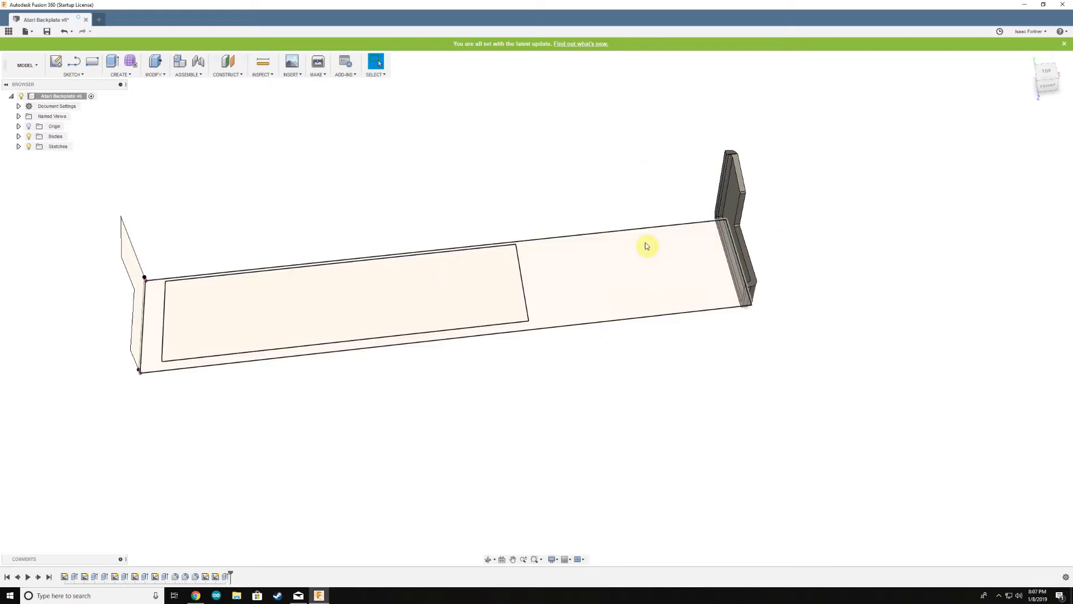
shift+middle_drag(646, 246, 479, 243)
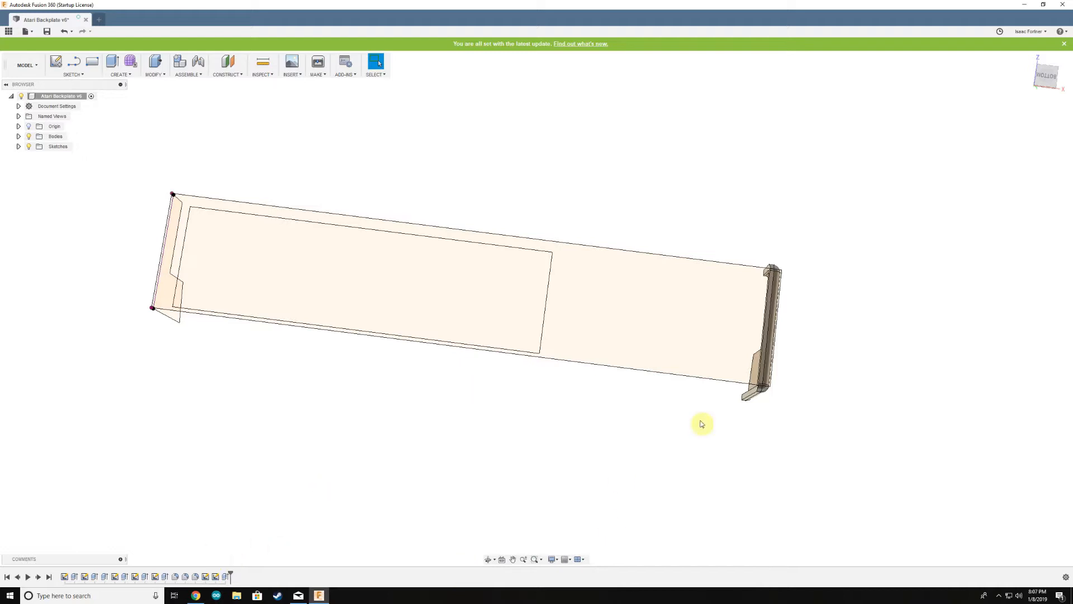
shift+middle_drag(672, 254, 731, 247)
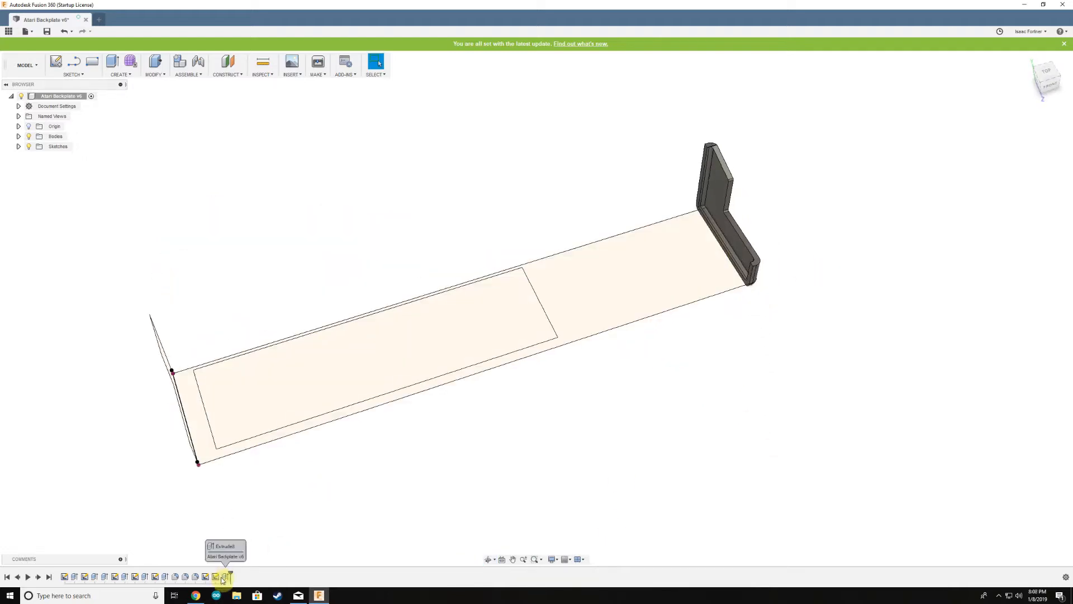
Step: Roll the timeline back to just after the last fillet and view the complete backplate from underneath
drag(218, 572, 196, 571)
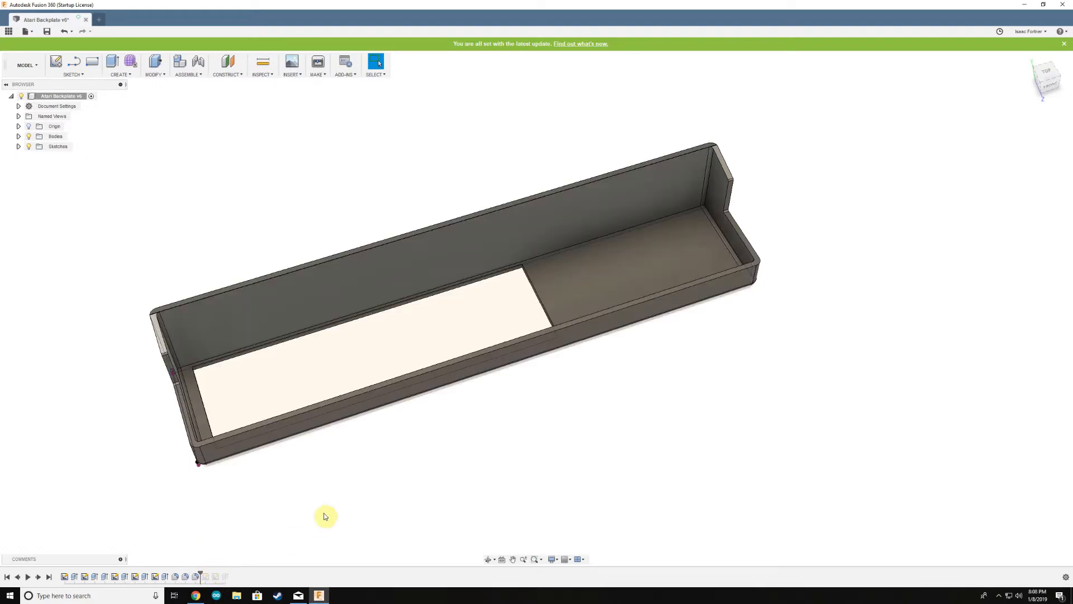
scroll(462, 503, down, 2)
mouse_move(457, 456)
shift+middle_down()
mouse_move(427, 312)
mouse_move(423, 449)
mouse_move(412, 403)
mouse_move(376, 384)
mouse_move(352, 430)
mouse_move(360, 396)
mouse_move(383, 398)
mouse_move(419, 359)
mouse_move(428, 319)
mouse_move(455, 314)
mouse_move(445, 350)
mouse_move(458, 391)
mouse_move(488, 425)
mouse_move(532, 425)
mouse_move(525, 378)
mouse_move(611, 354)
mouse_move(601, 356)
shift+middle_up()
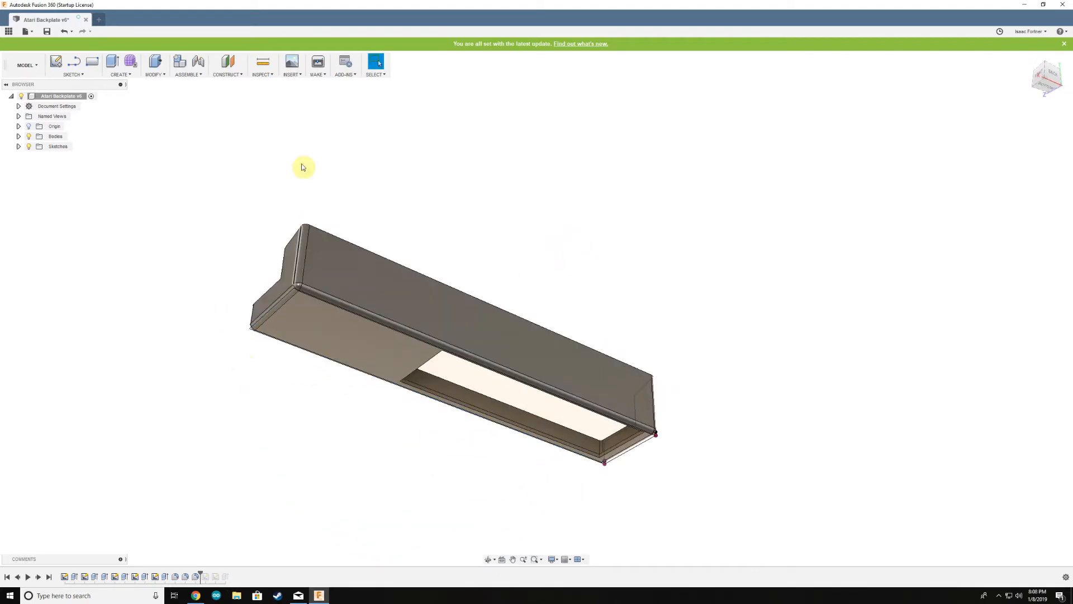
Step: Review the 3D Print options for mesh refinement and print utility output, and leave them without exporting
click(322, 78)
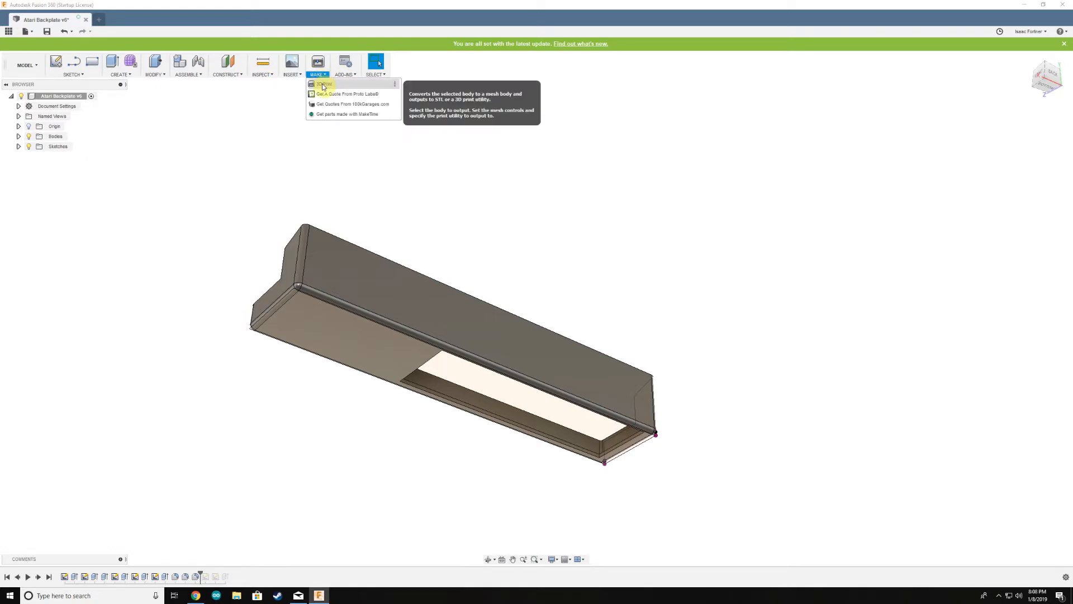
click(324, 85)
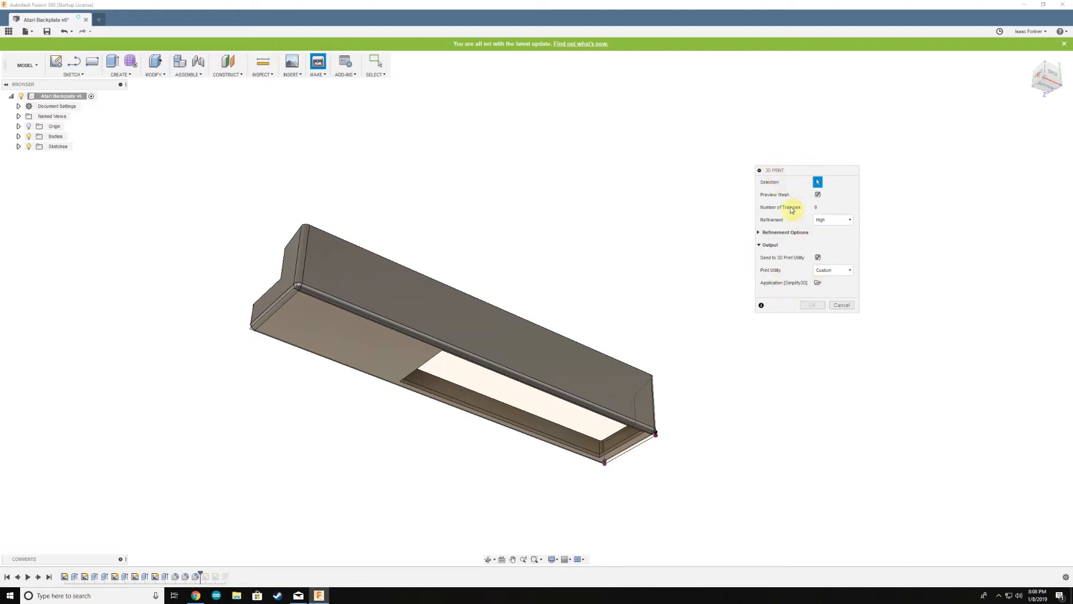
click(842, 305)
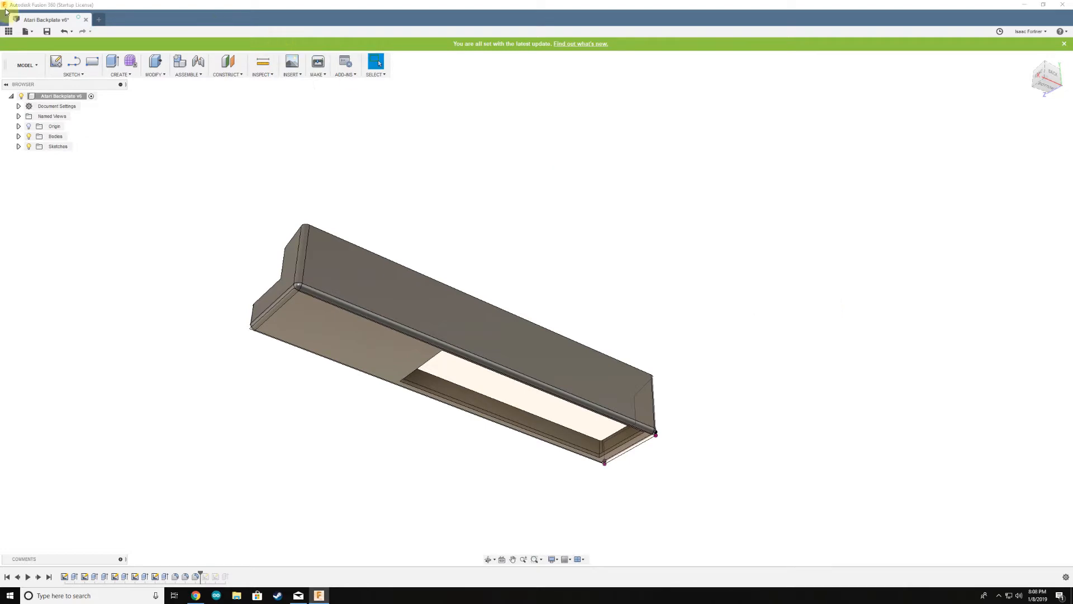
Step: Check the Save As options for the design's name and location, and leave without saving
click(26, 31)
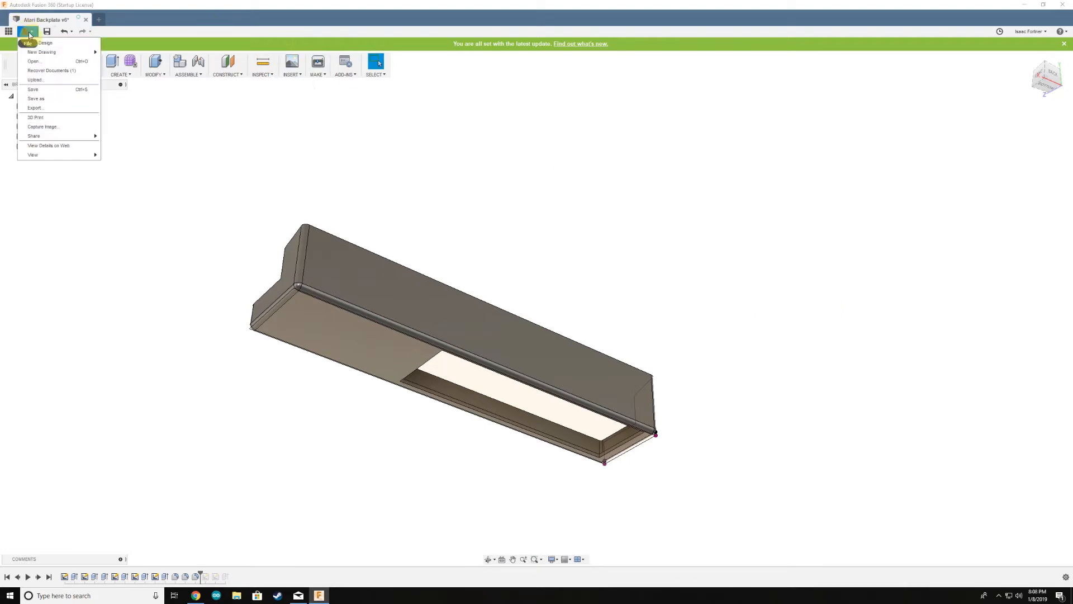
click(37, 99)
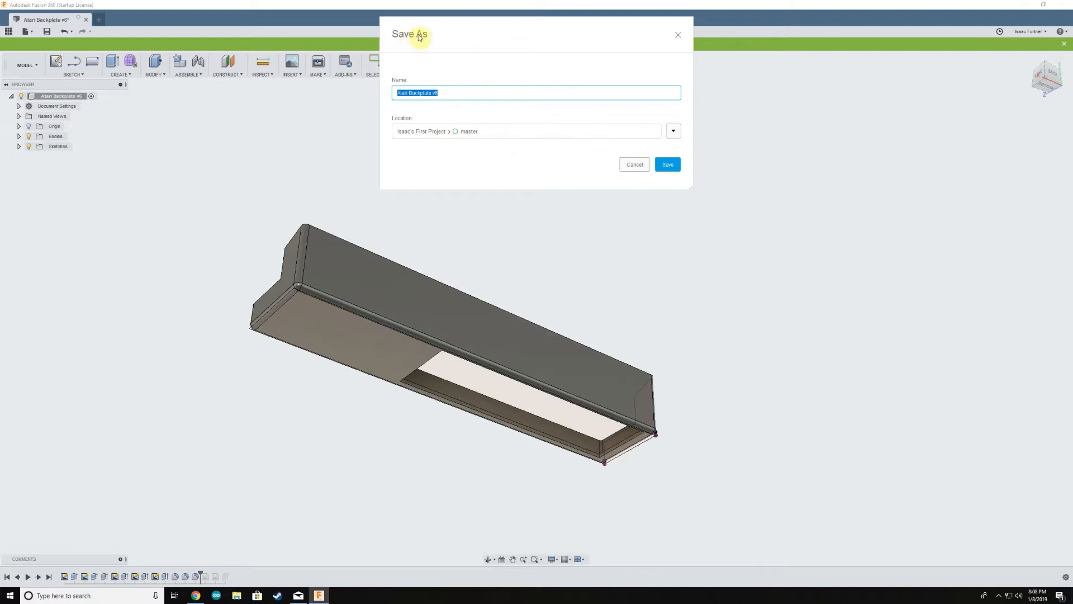
drag(414, 48, 277, 194)
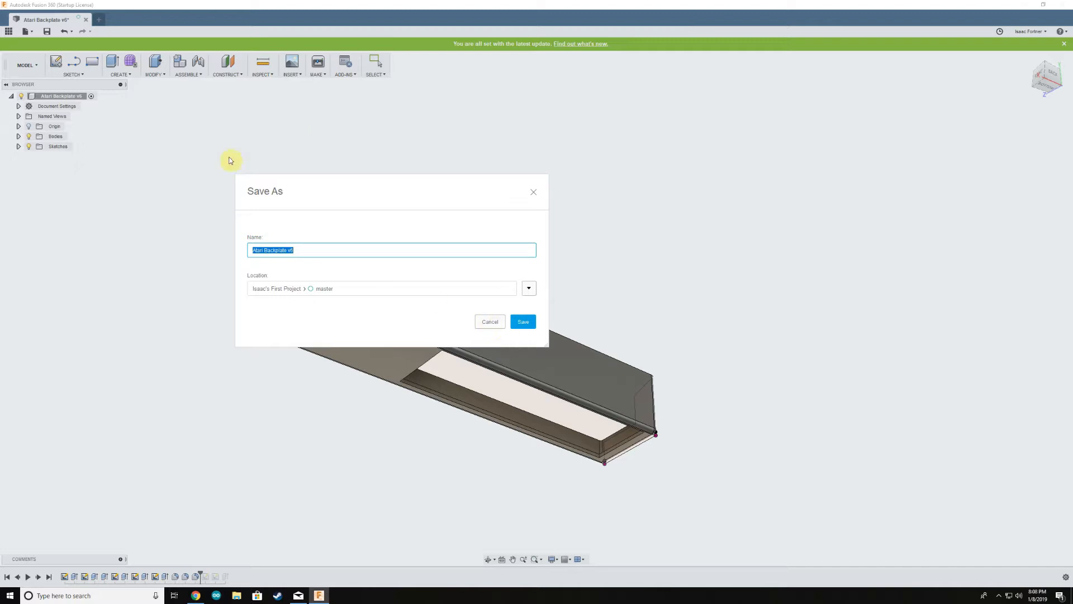
click(490, 321)
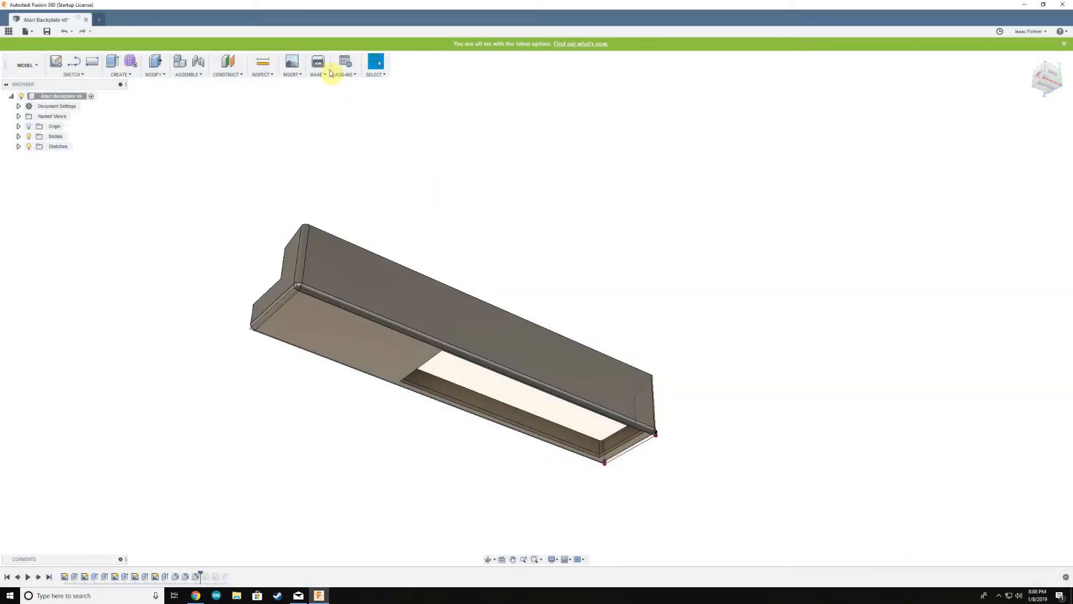
Step: Examine the complete backplate from the front at an angle, covering its walls, end brackets and base opening
scroll(412, 292, down, 3)
scroll(412, 292, up, 4)
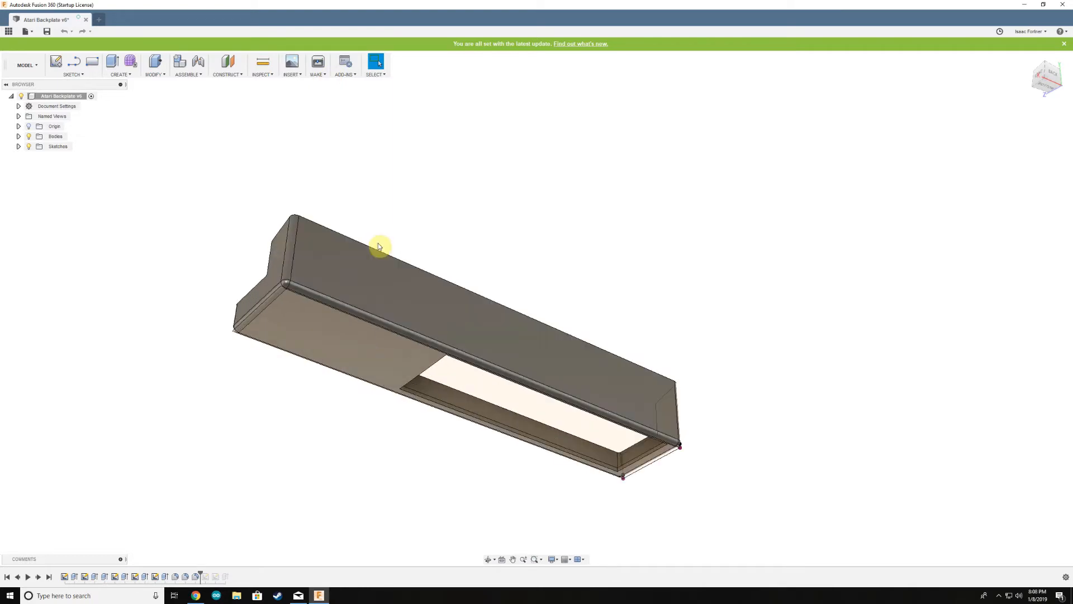
shift+middle_drag(378, 247, 448, 275)
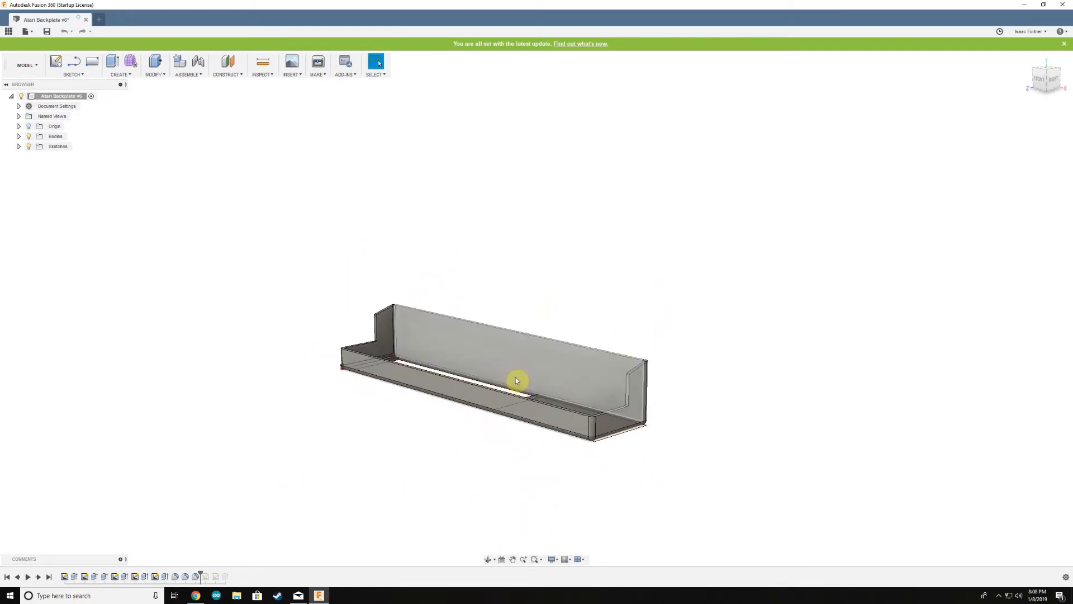
scroll(508, 378, up, 2)
scroll(358, 185, up, 1)
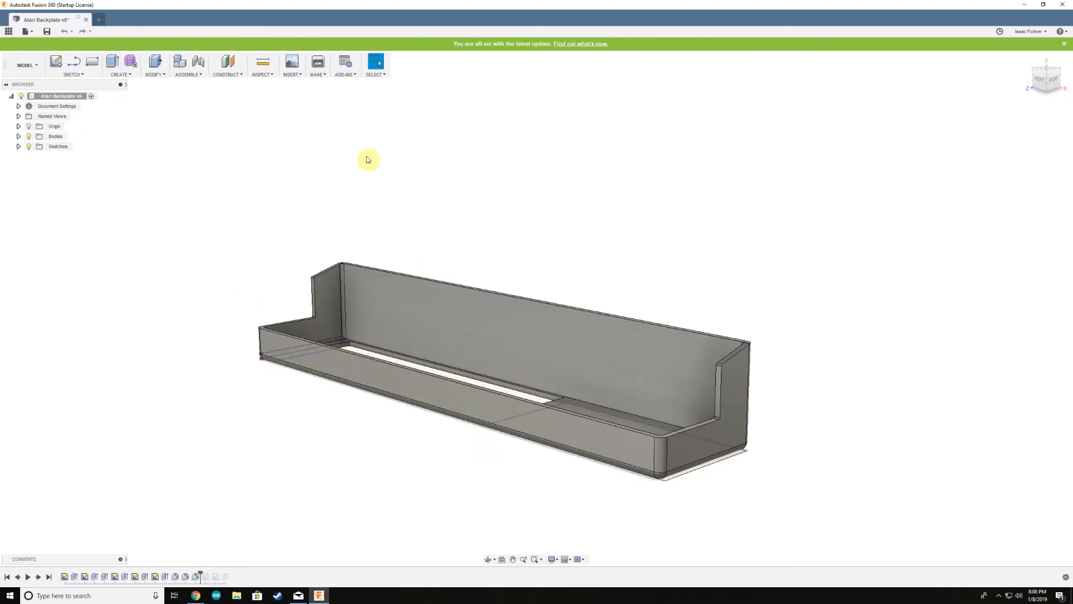
scroll(348, 331, up, 1)
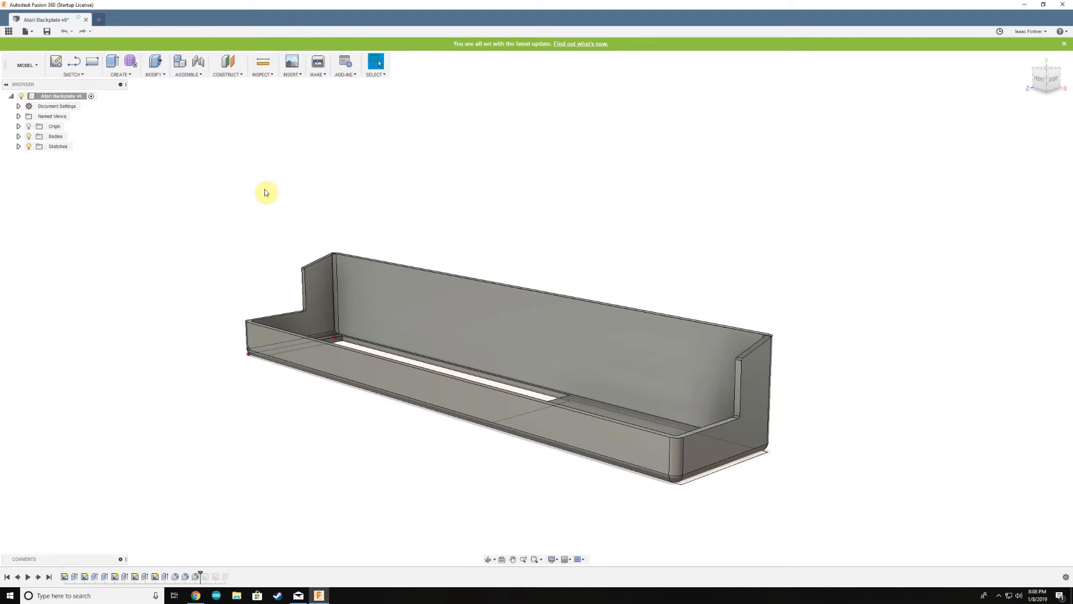
scroll(266, 193, down, 2)
scroll(335, 403, down, 1)
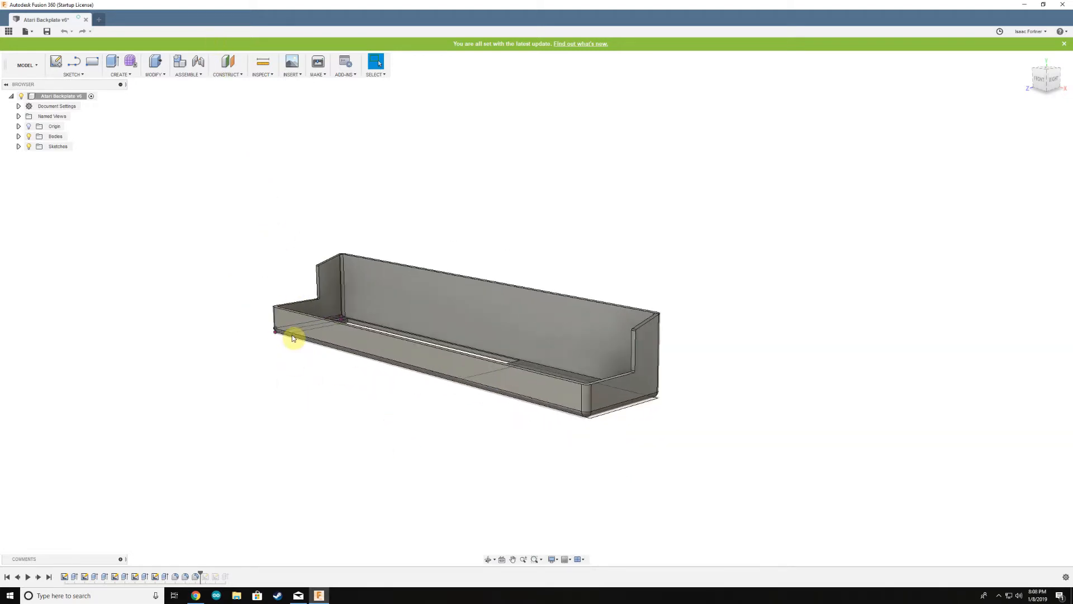
scroll(292, 338, up, 1)
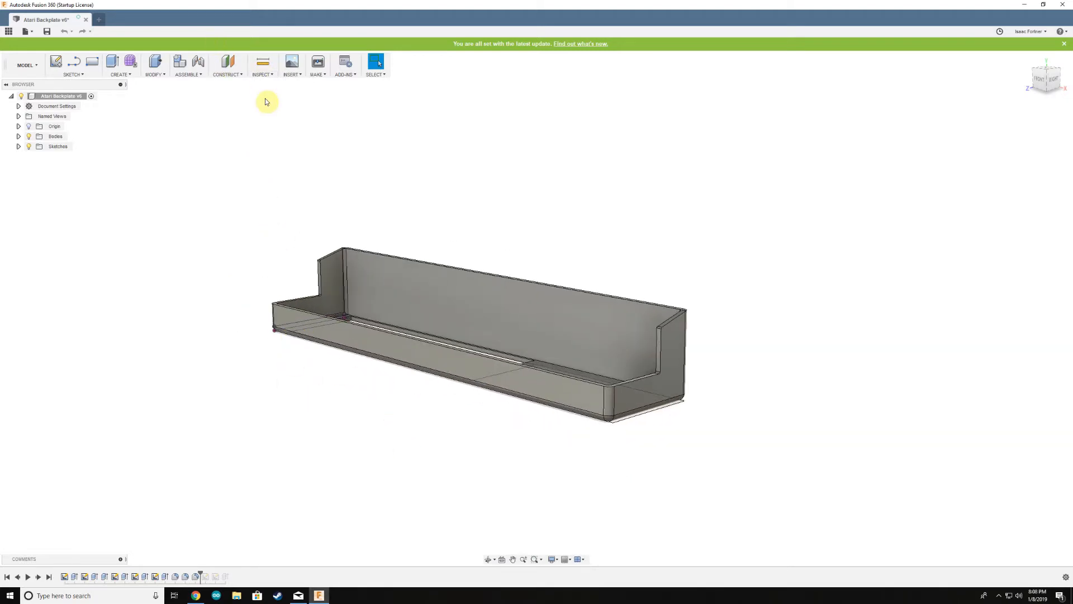
Step: Start a 3D Print output and choose the complete backplate body for it, with the mesh preview enabled
click(297, 76)
click(295, 69)
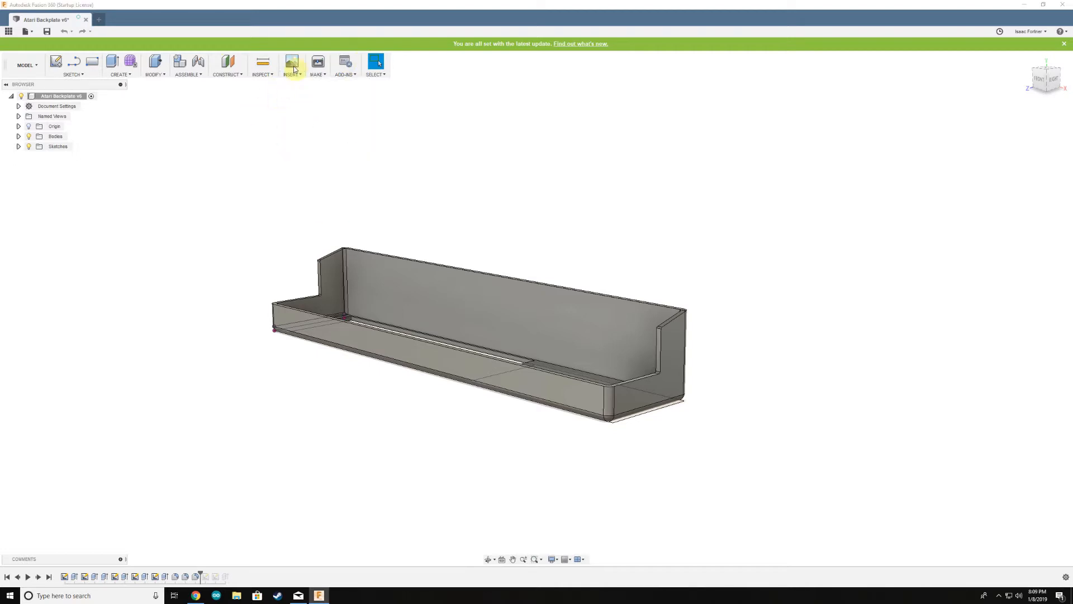
click(322, 75)
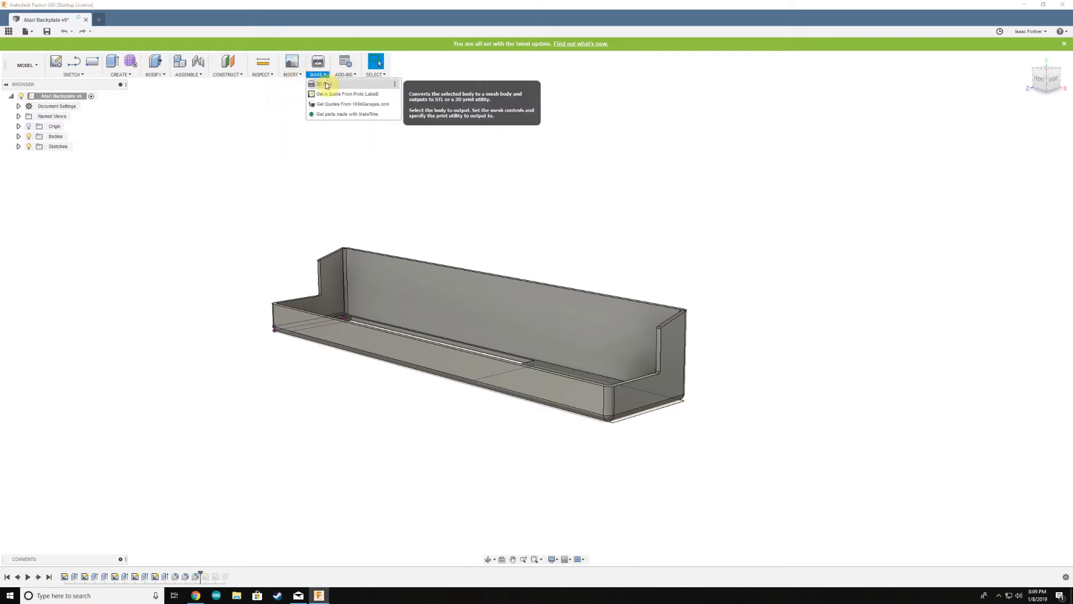
click(327, 87)
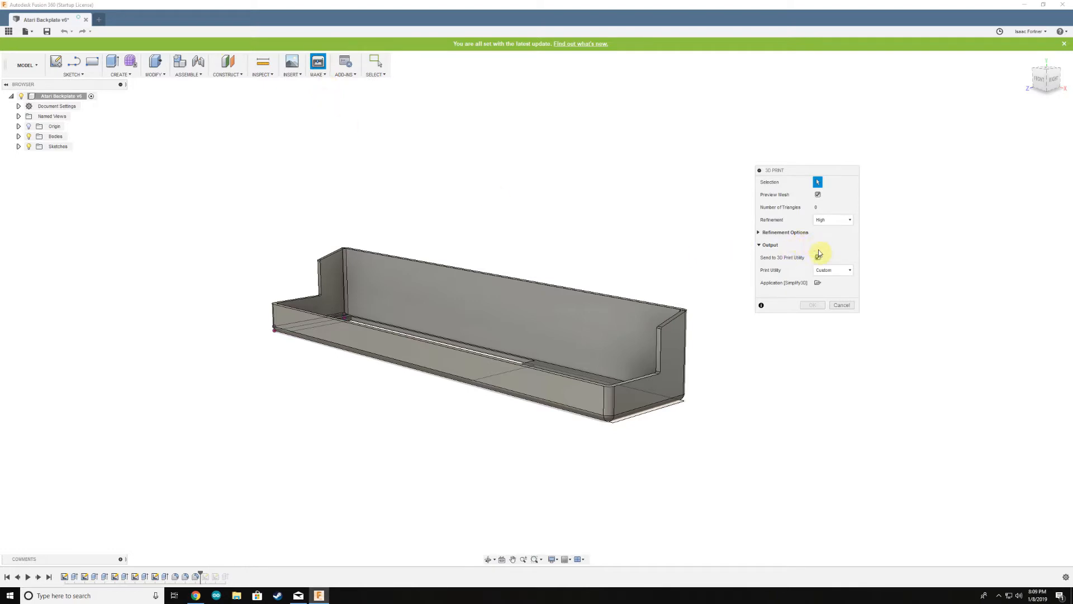
click(641, 331)
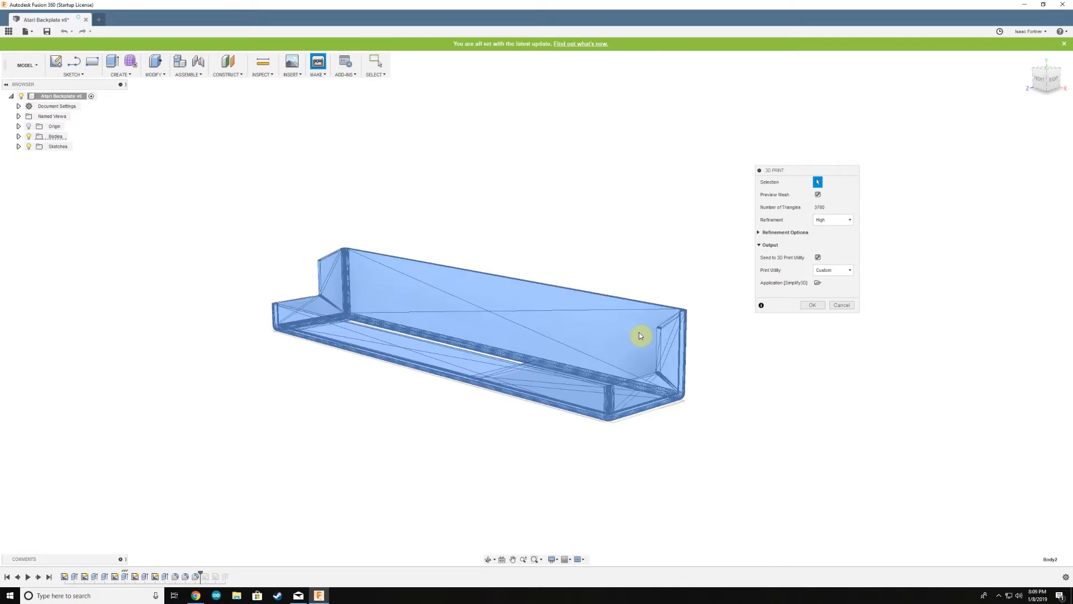
Step: Examine the backplate's high-refinement mesh preview, especially the triangle density around the rounded corners and edges
scroll(458, 346, up, 5)
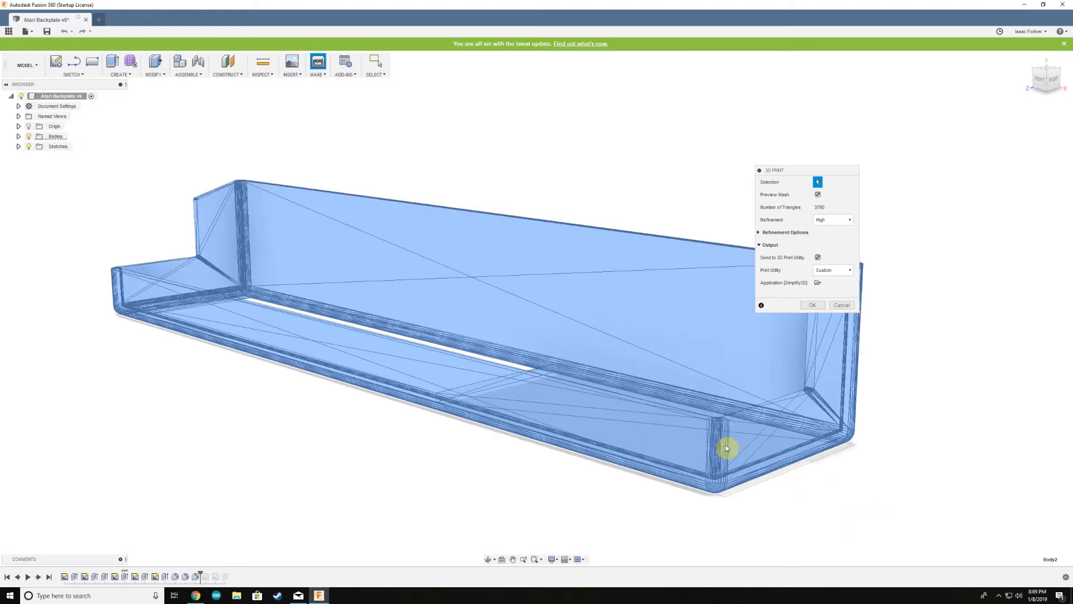
shift+middle_drag(721, 454, 691, 433)
scroll(161, 303, up, 3)
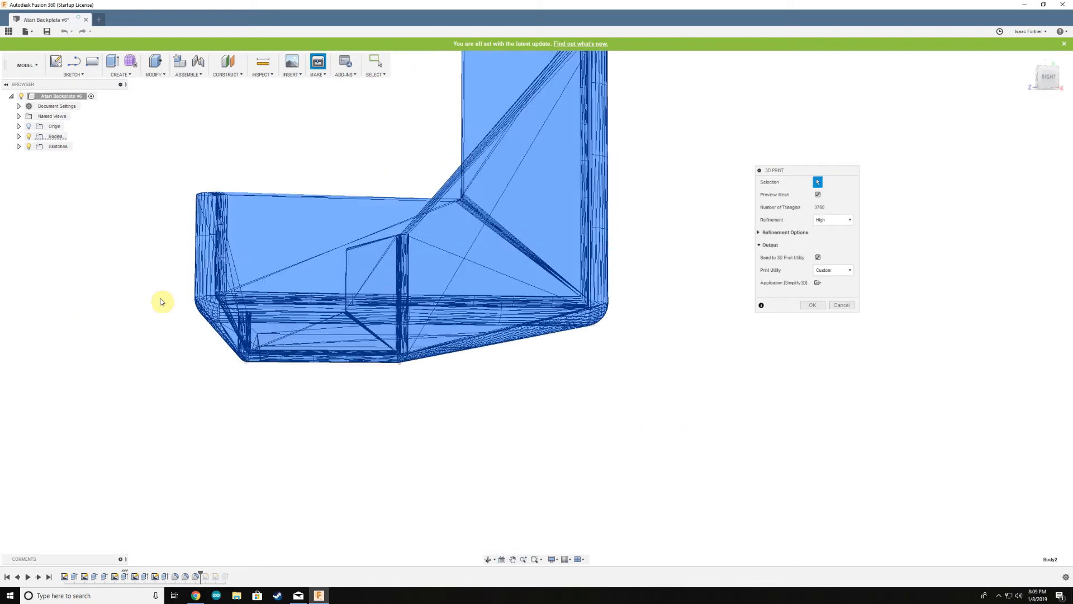
scroll(202, 308, up, 5)
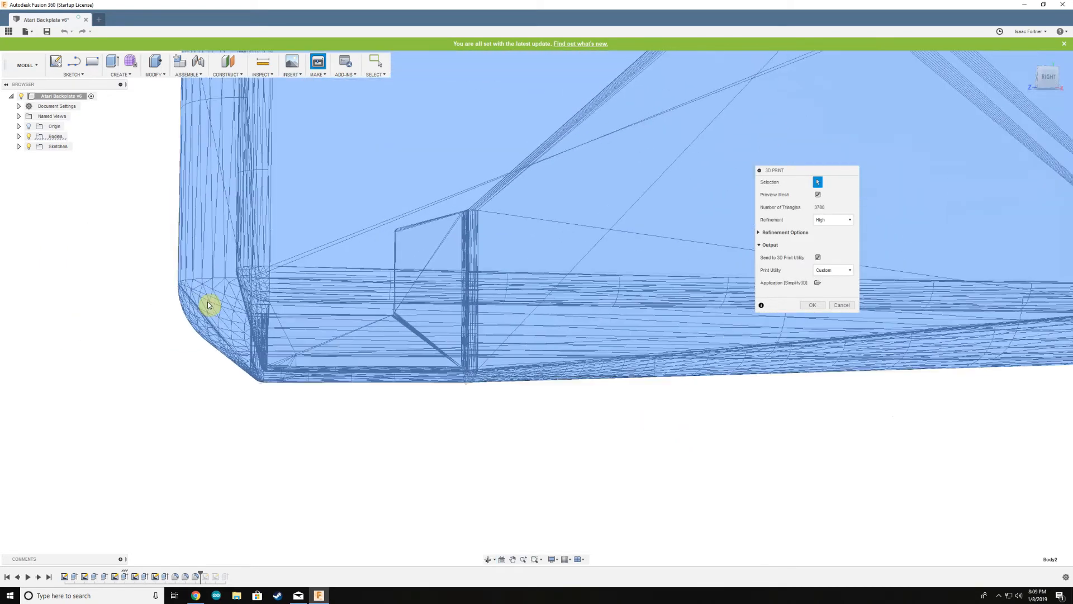
shift+middle_drag(212, 303, 322, 304)
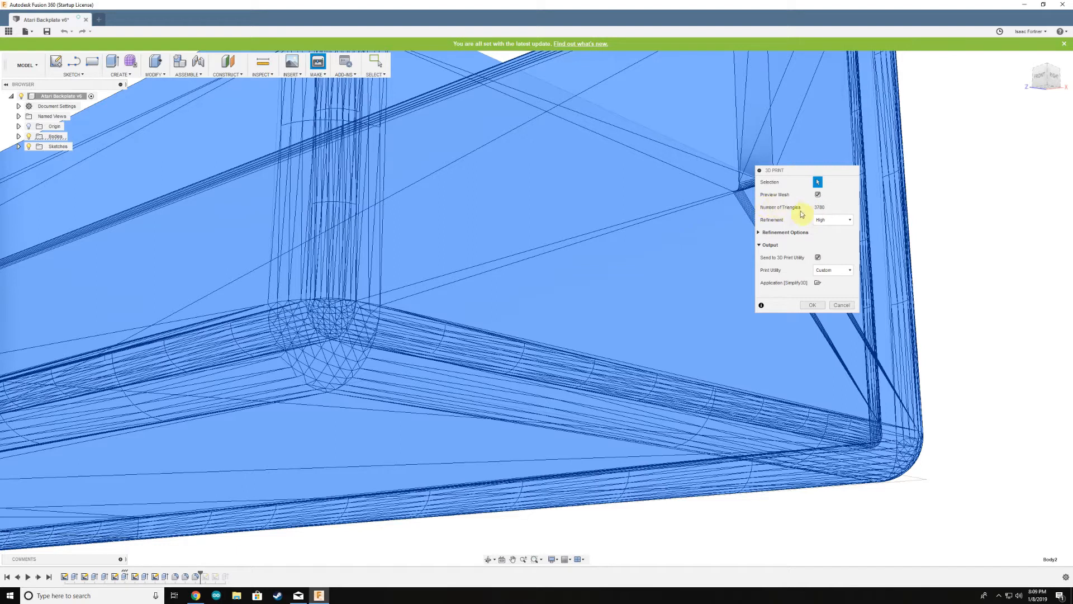
scroll(531, 246, down, 2)
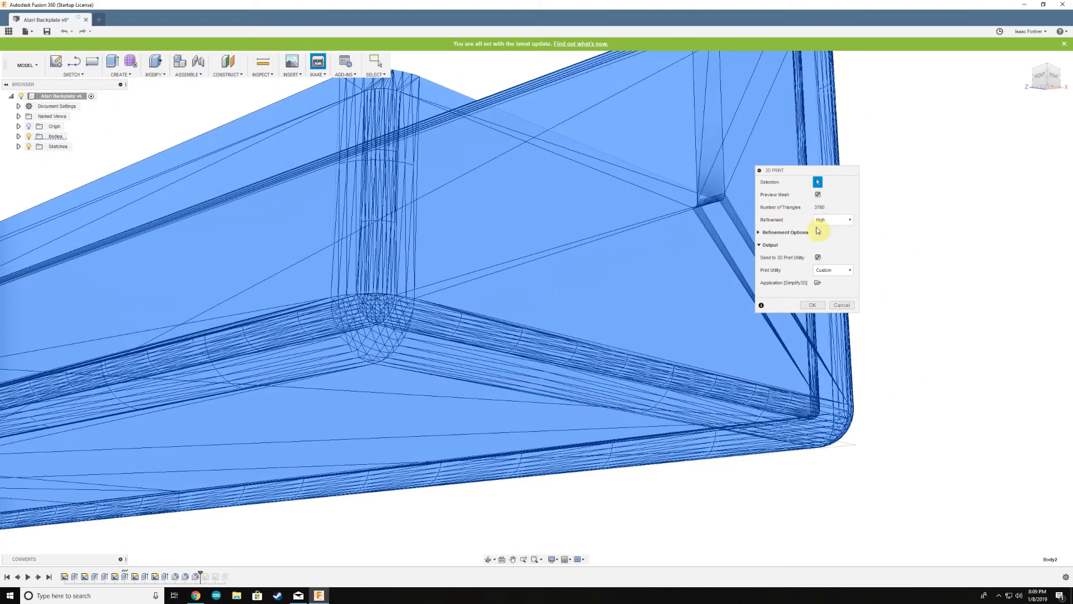
scroll(447, 277, down, 2)
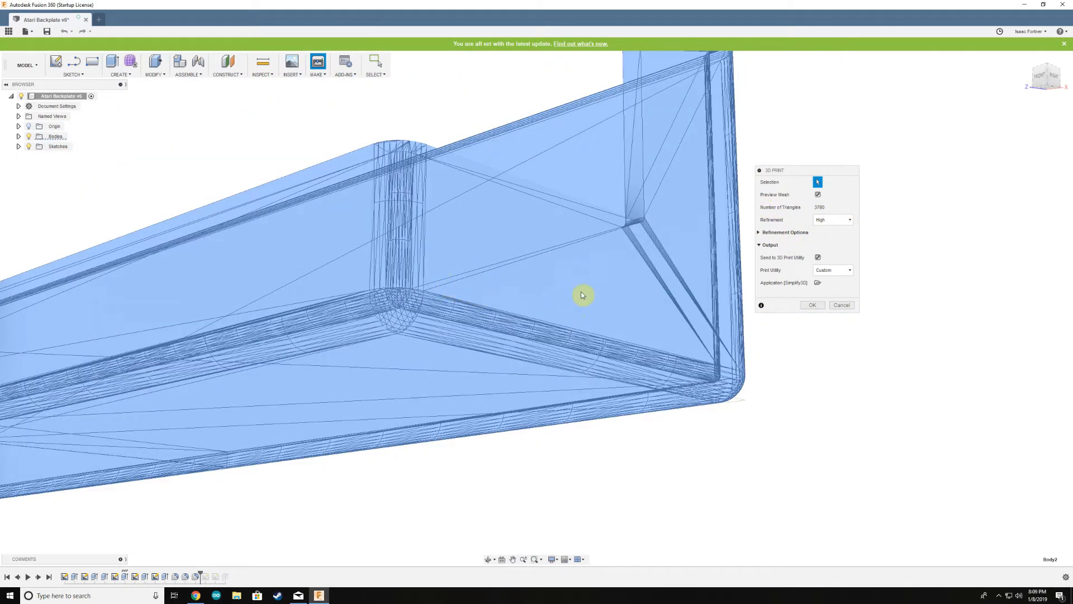
scroll(582, 295, down, 3)
scroll(581, 291, down, 2)
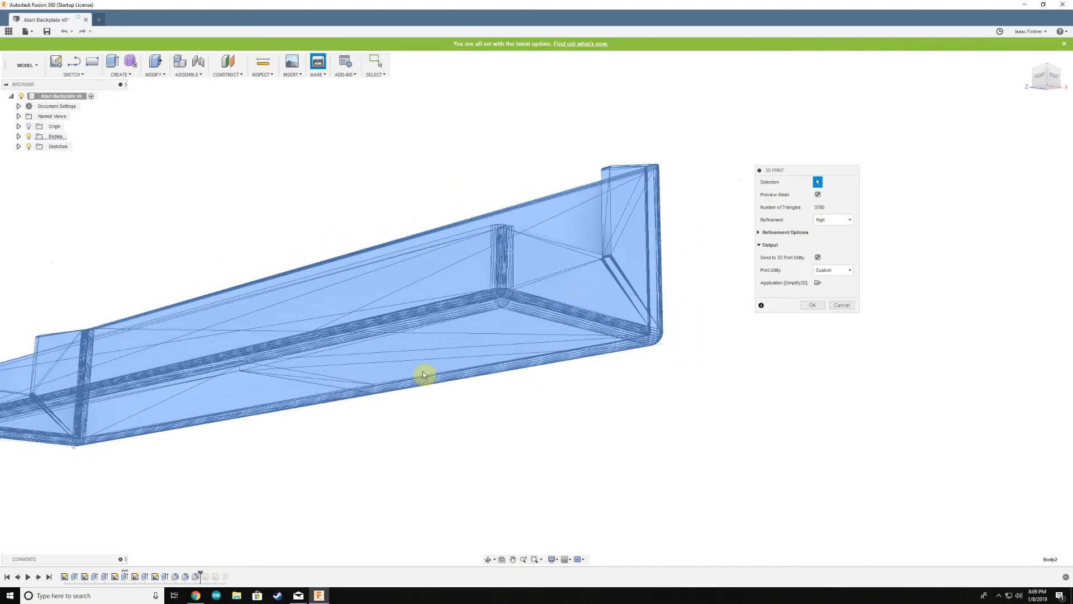
scroll(503, 300, up, 5)
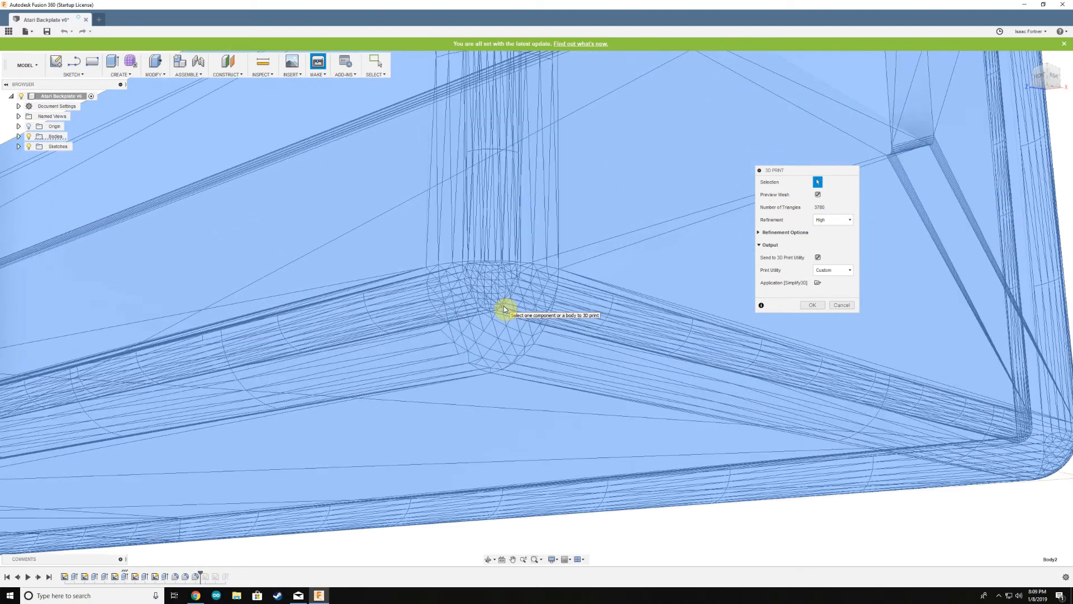
scroll(505, 309, down, 6)
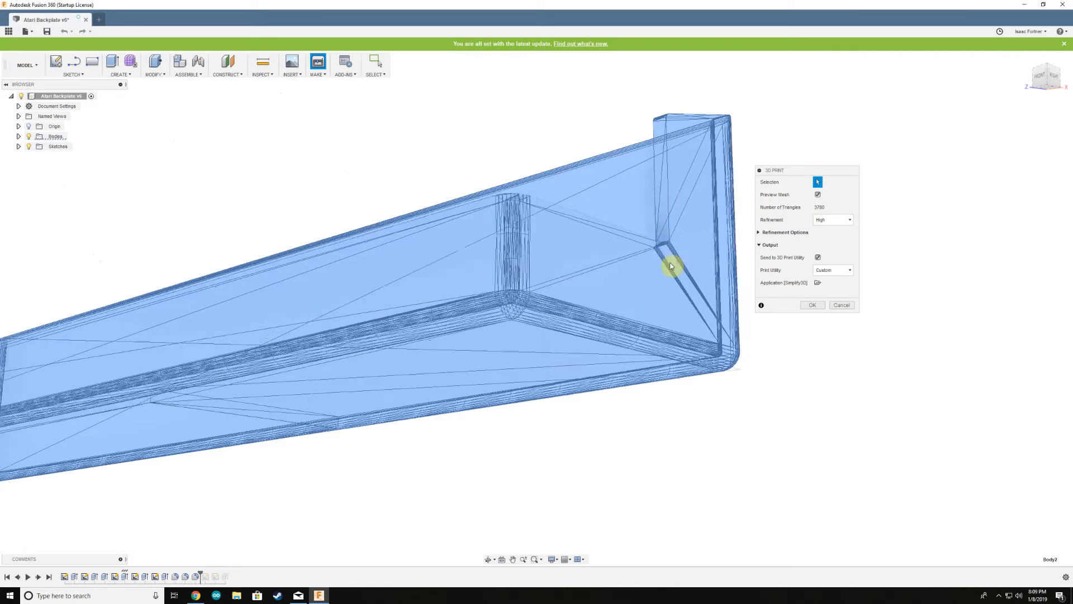
scroll(674, 269, down, 5)
scroll(612, 300, up, 10)
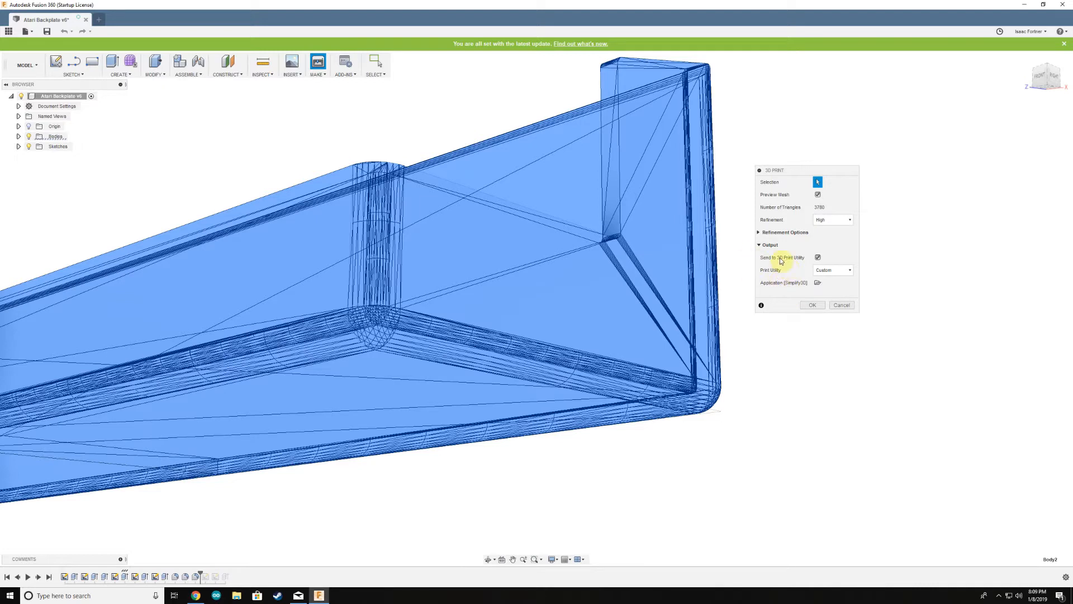
Step: Check the Send to 3D Print Utility option, keep it enabled, and output the backplate mesh to the custom utility Simplify3D
click(818, 258)
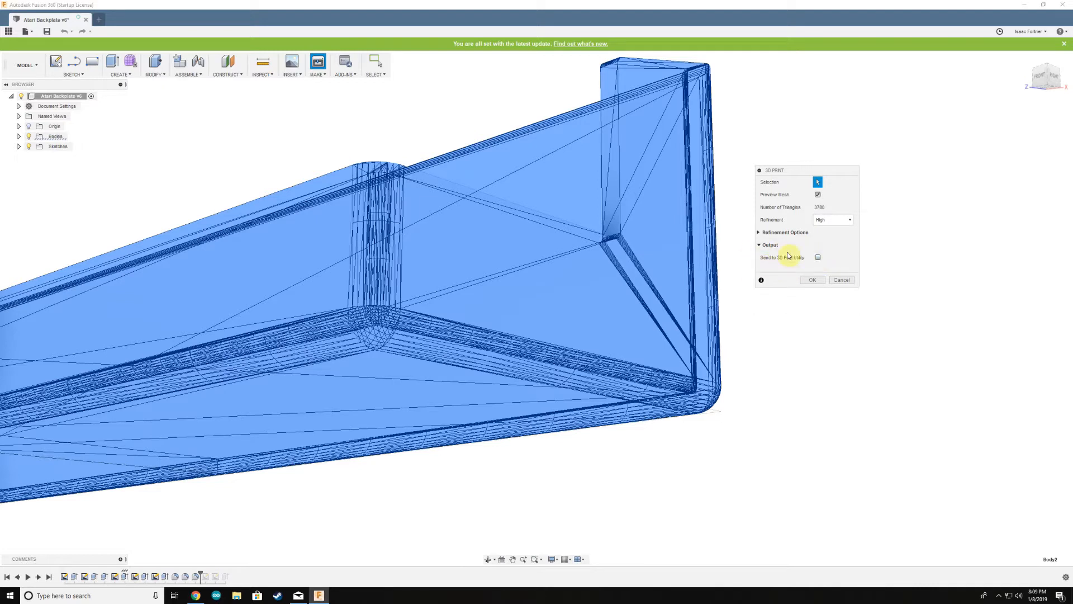
click(819, 258)
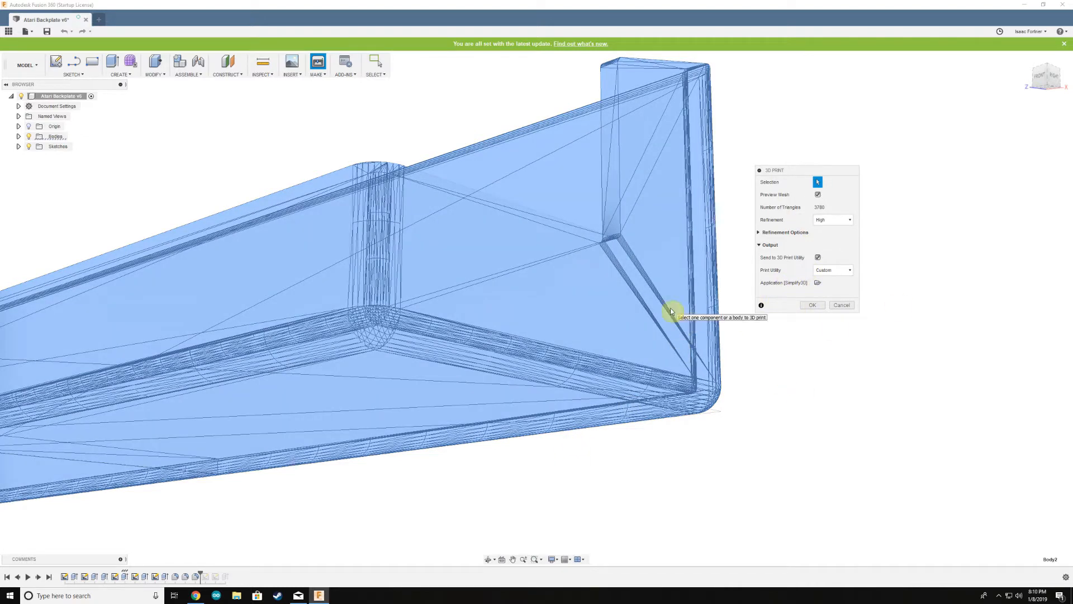
scroll(551, 283, down, 2)
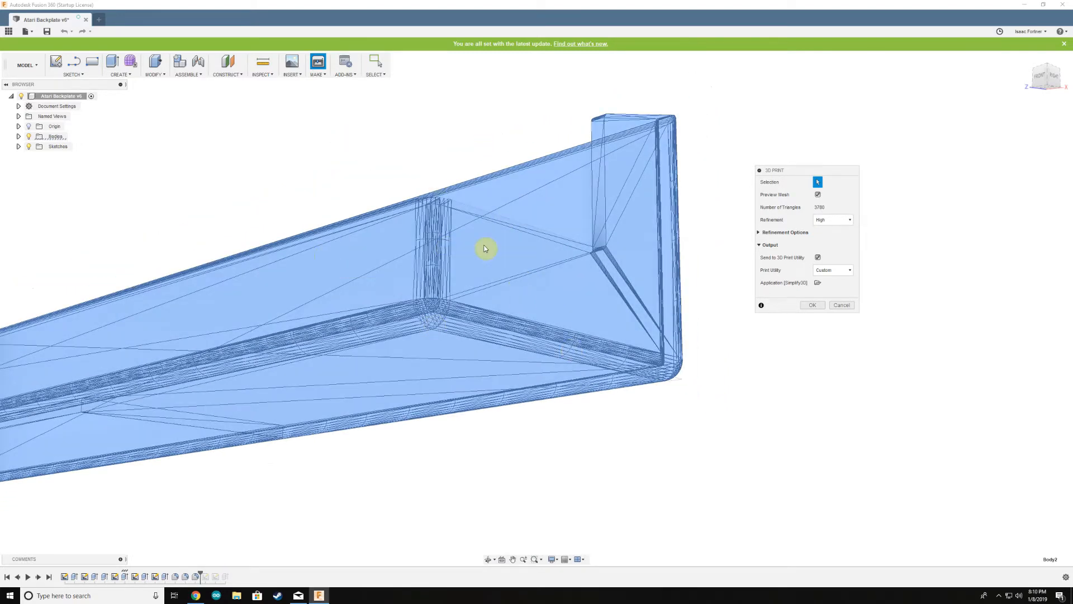
click(370, 210)
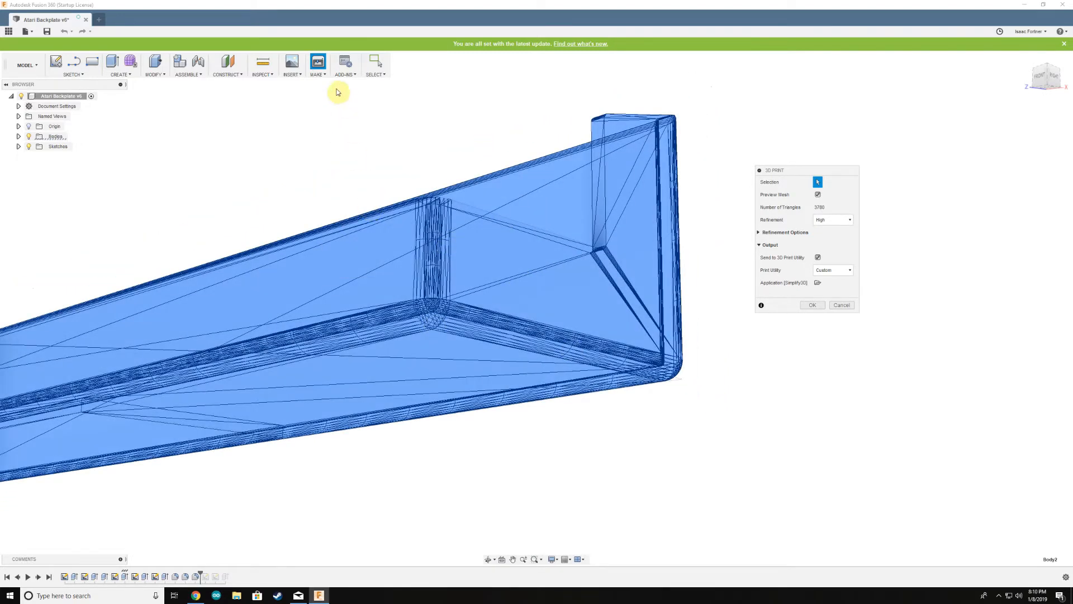
click(318, 74)
click(814, 304)
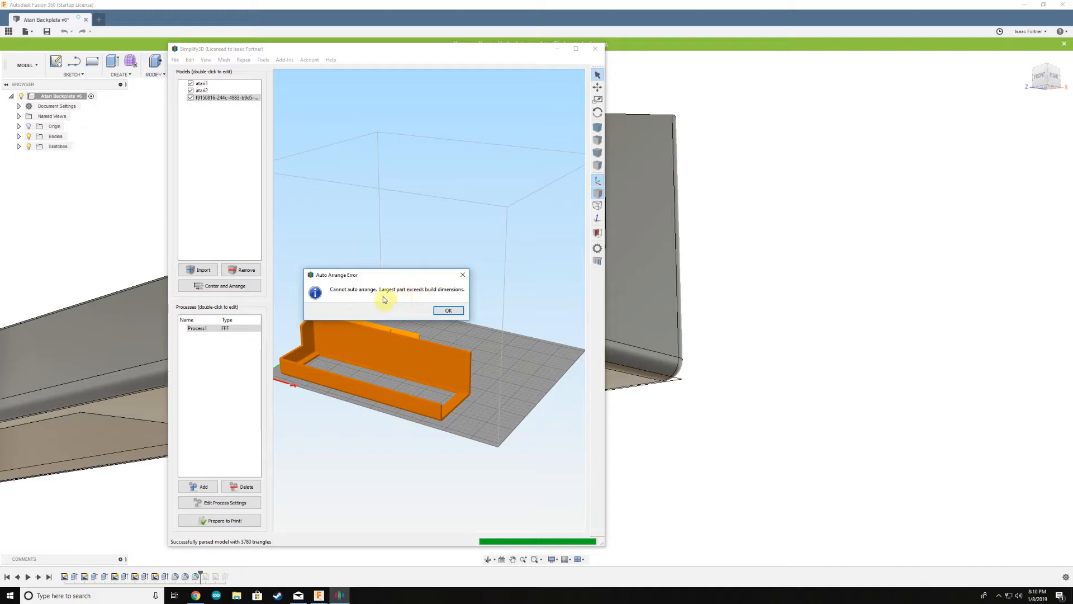
Step: Dismiss the auto-arrange error and examine the full backplate beside the atari1 and atari2 pieces on the maximized build plate view from above
click(449, 310)
click(576, 49)
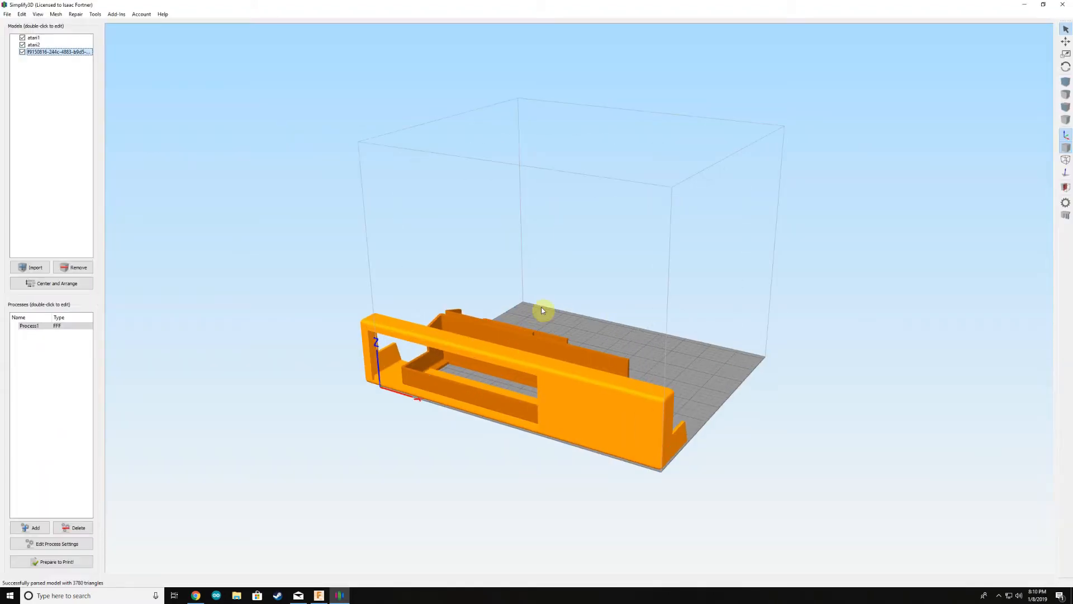
scroll(565, 317, down, 3)
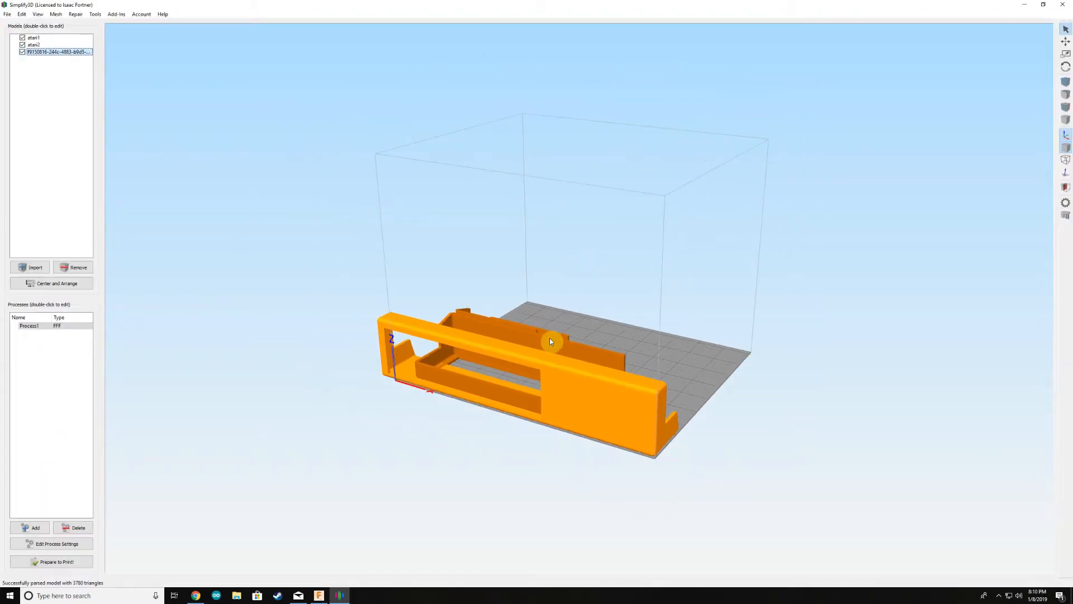
mouse_move(550, 342)
mouse_down()
mouse_move(528, 354)
mouse_move(592, 302)
mouse_move(600, 334)
mouse_move(553, 373)
mouse_move(538, 354)
mouse_up()
click(547, 276)
drag(555, 304, 553, 330)
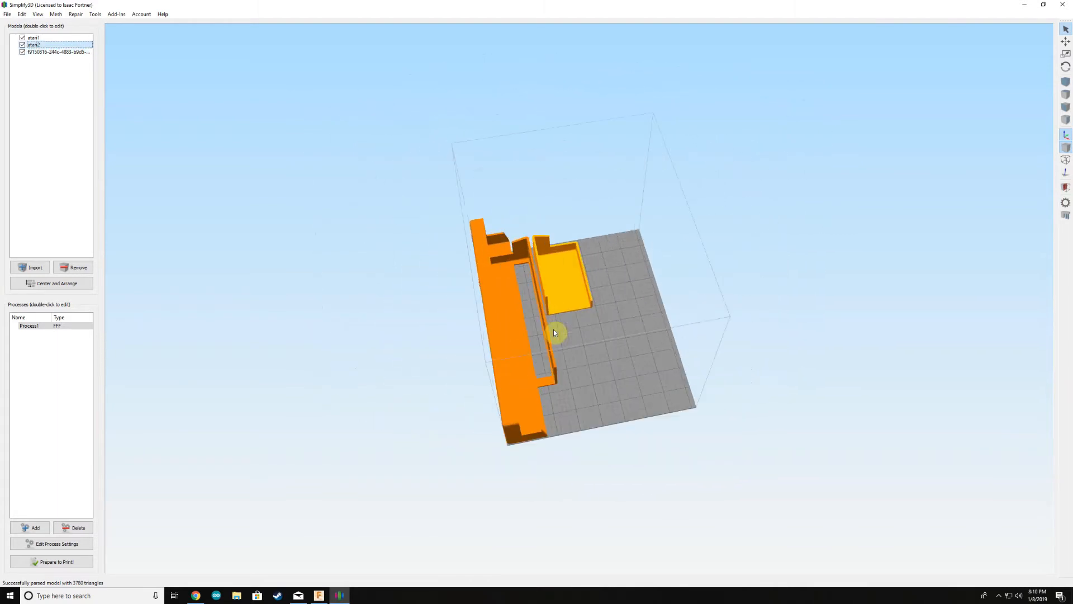
scroll(492, 314, up, 5)
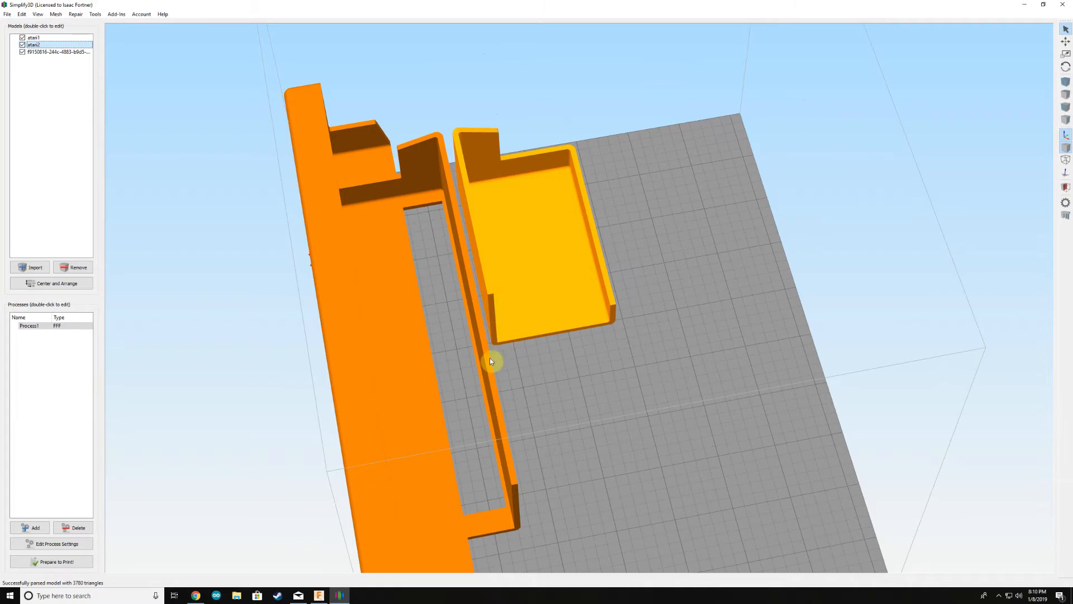
scroll(490, 357, down, 3)
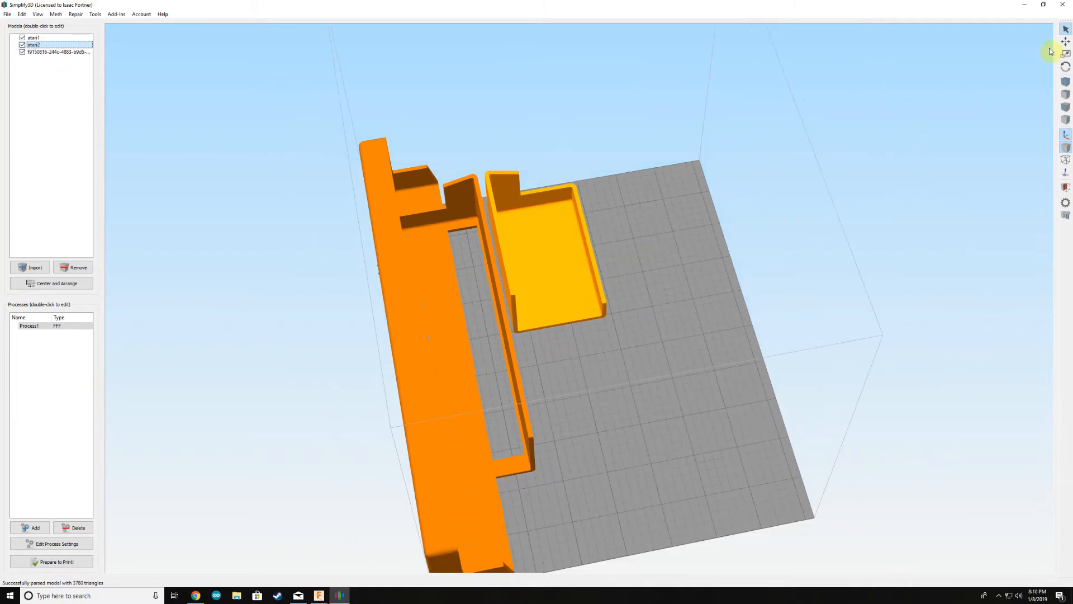
Step: Move the long atari1 frame to the far side of the build plate and place the atari2 end piece beside it
click(1066, 41)
drag(505, 325, 716, 314)
drag(511, 249, 548, 453)
drag(541, 414, 569, 438)
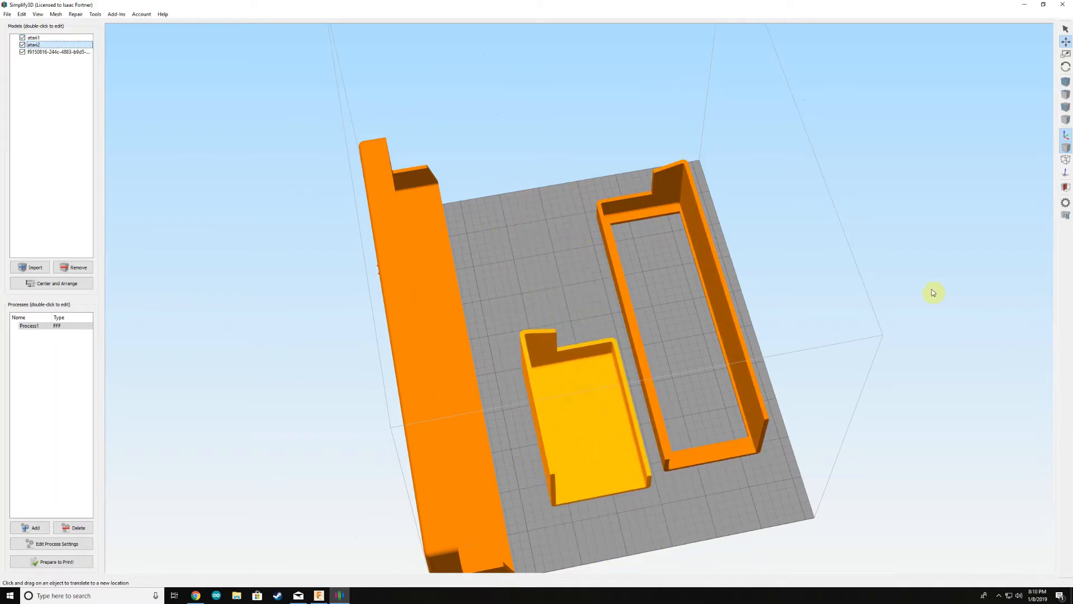
Step: Rotate the atari2 end piece half a turn and move it against the end of the atari1 frame, lining up their walls
click(1066, 67)
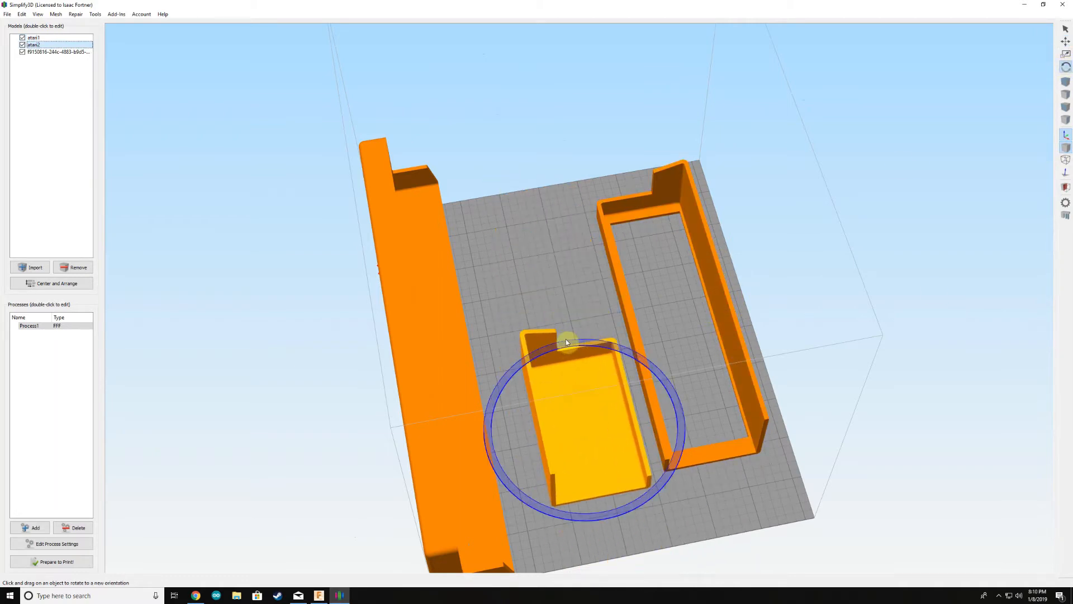
drag(564, 343, 640, 584)
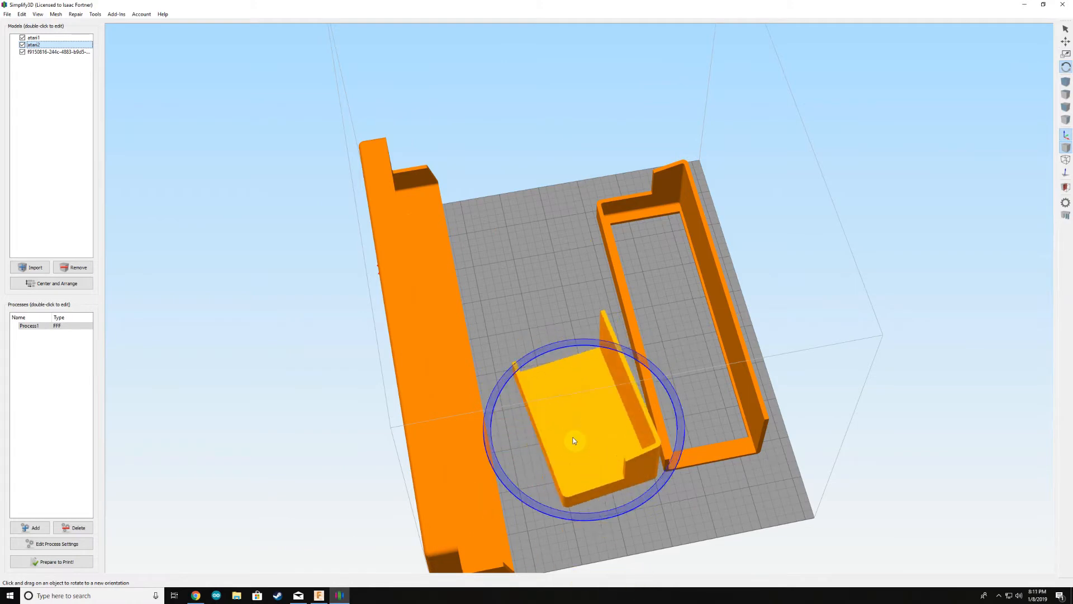
drag(574, 438, 705, 489)
click(1067, 42)
scroll(592, 329, up, 3)
scroll(709, 426, down, 5)
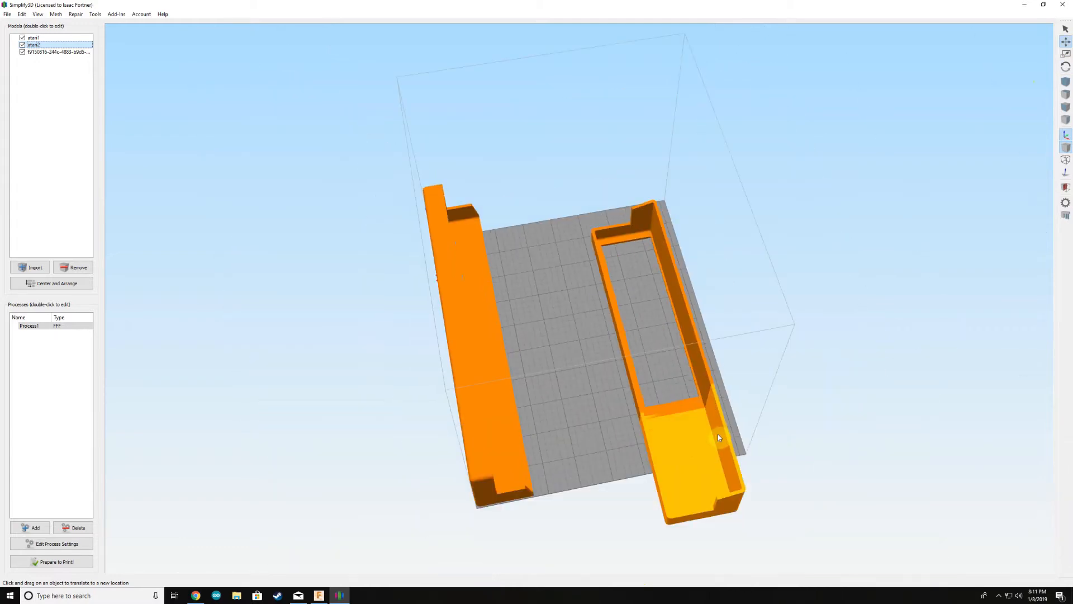
scroll(704, 441, up, 4)
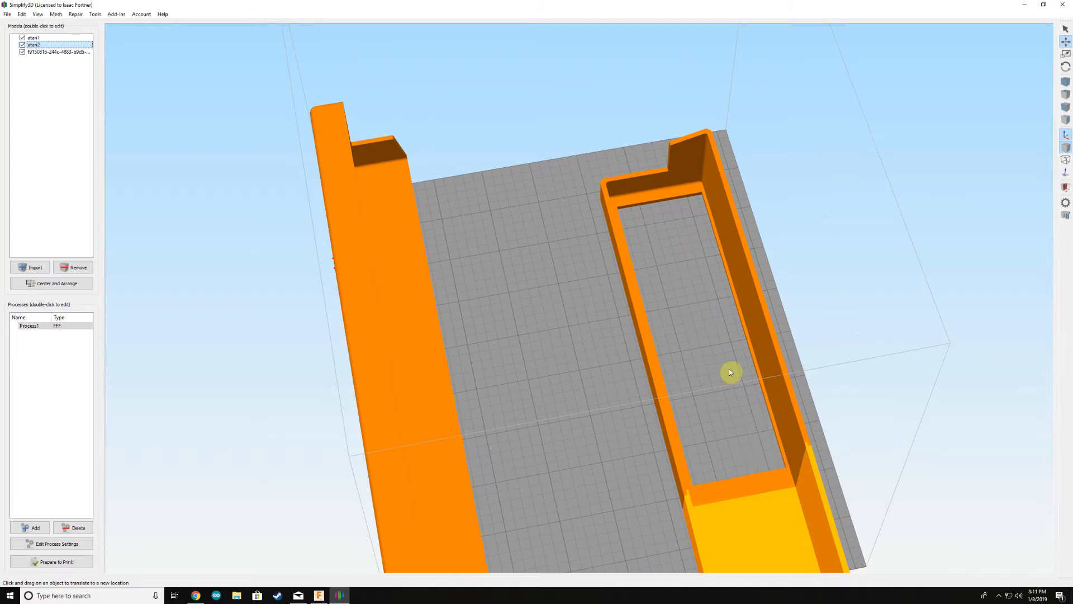
scroll(730, 369, down, 2)
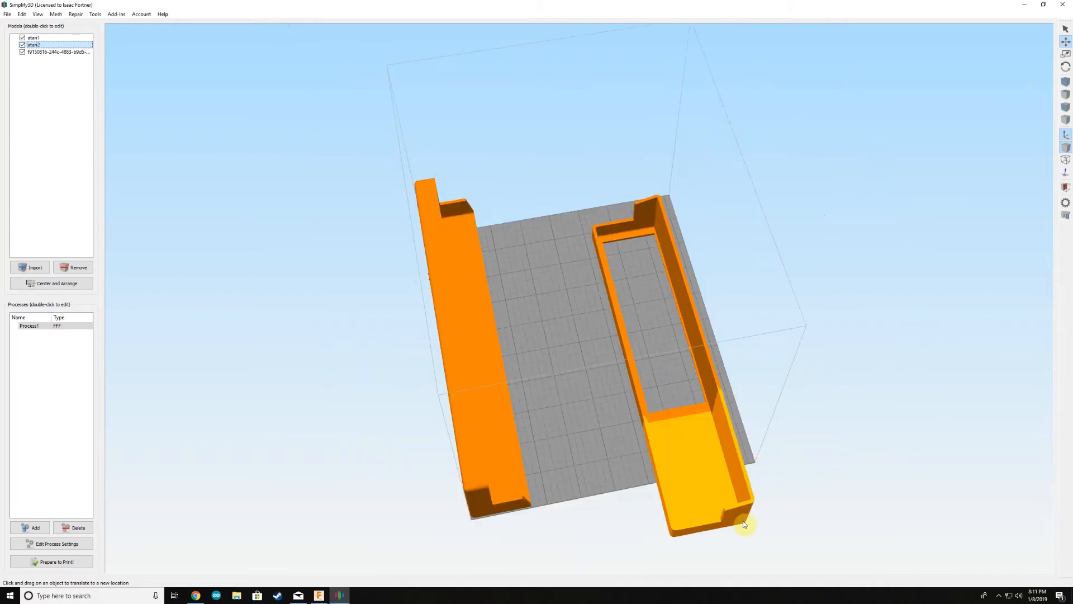
Step: Remove the atari2 and atari1 models from the build plate, keeping only the full backplate
click(68, 270)
click(67, 272)
scroll(485, 408, up, 1)
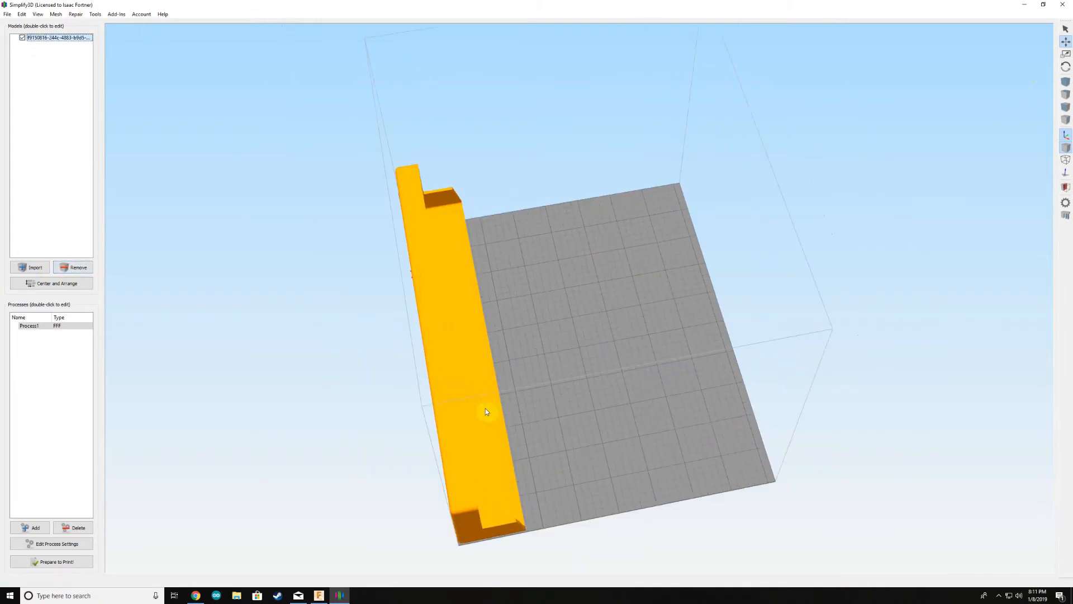
Step: Examine how the full backplate fits along the build plate's edge, from above and from the front at an angle
scroll(488, 414, down, 3)
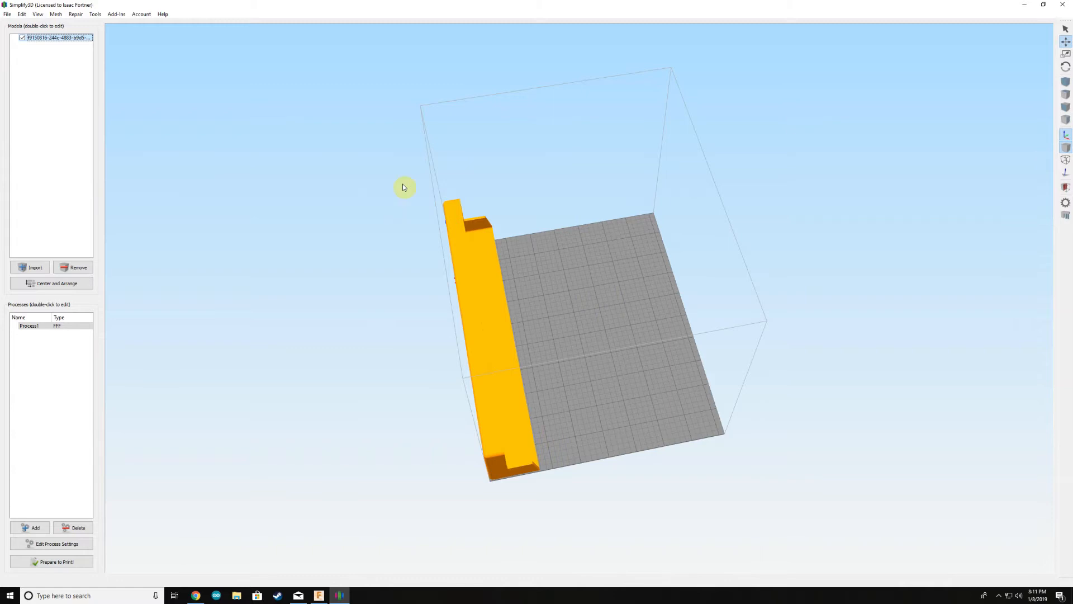
scroll(477, 299, up, 3)
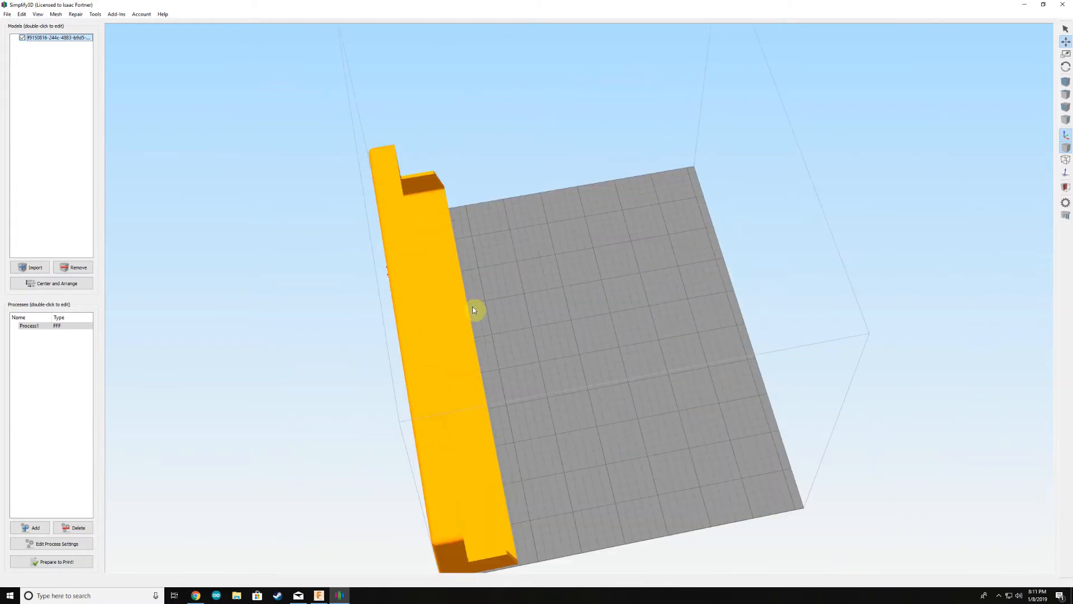
drag(548, 321, 517, 318)
scroll(543, 423, up, 5)
scroll(543, 424, down, 5)
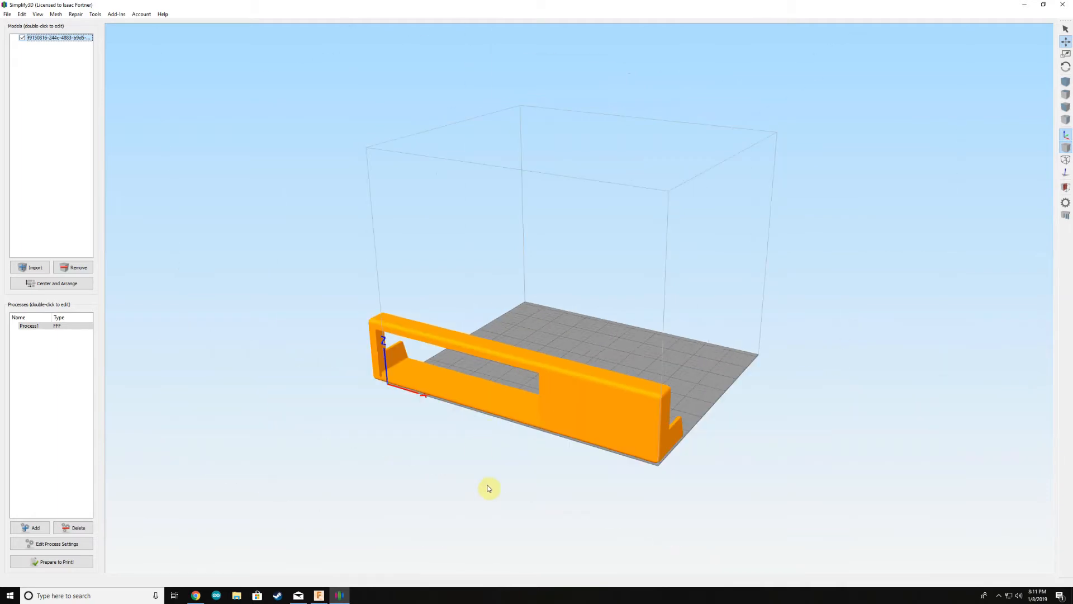
scroll(500, 433, down, 3)
scroll(500, 433, up, 3)
scroll(539, 370, up, 3)
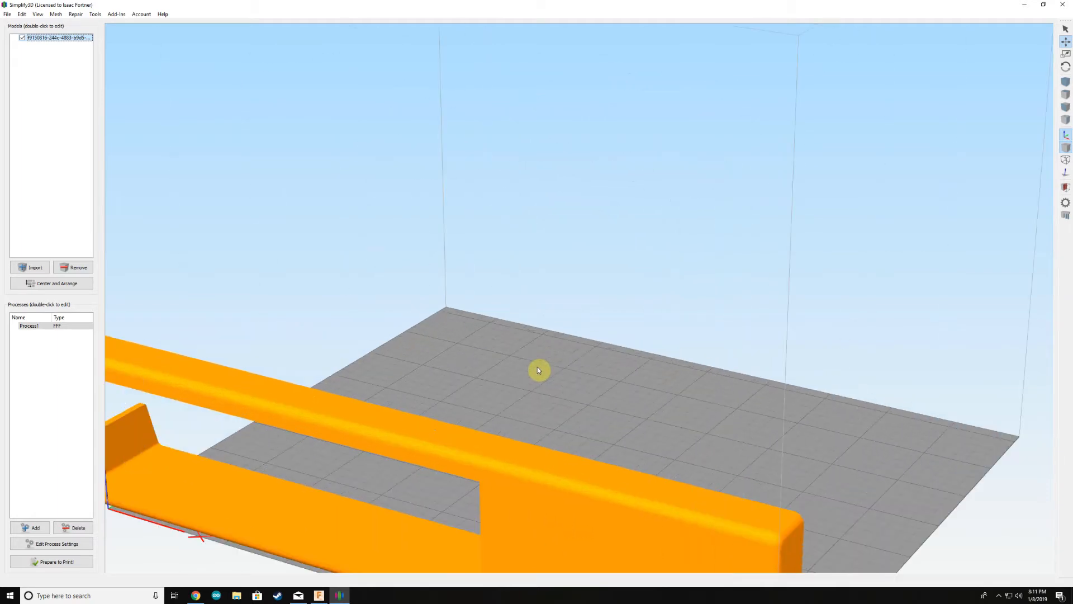
Step: Examine the upright full backplate on the build plate, close up and as a whole, from the front at an angle
scroll(539, 366, down, 3)
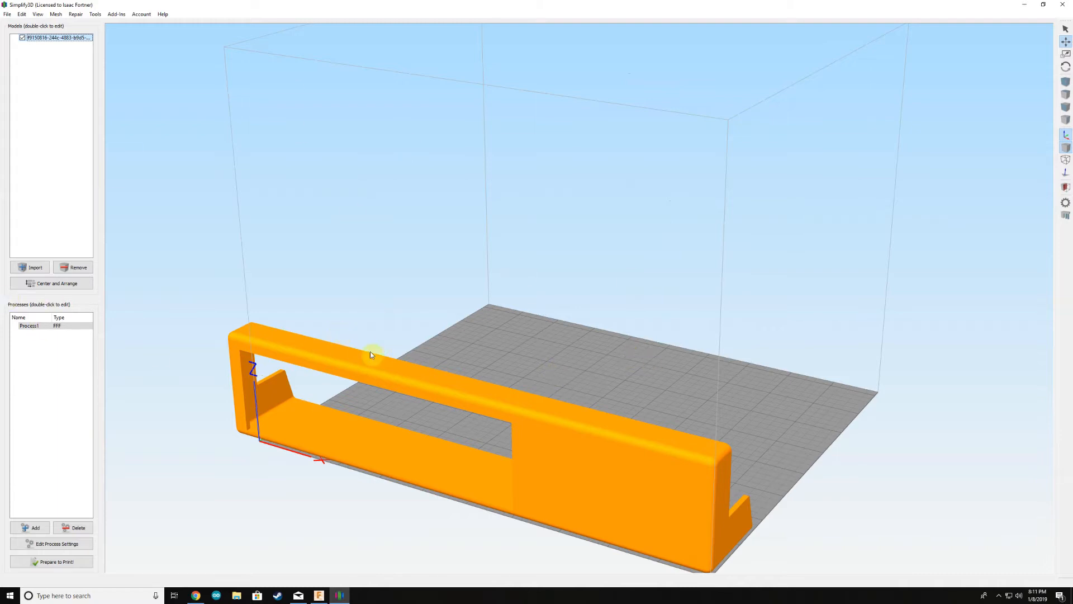
scroll(454, 227, up, 3)
scroll(453, 232, down, 4)
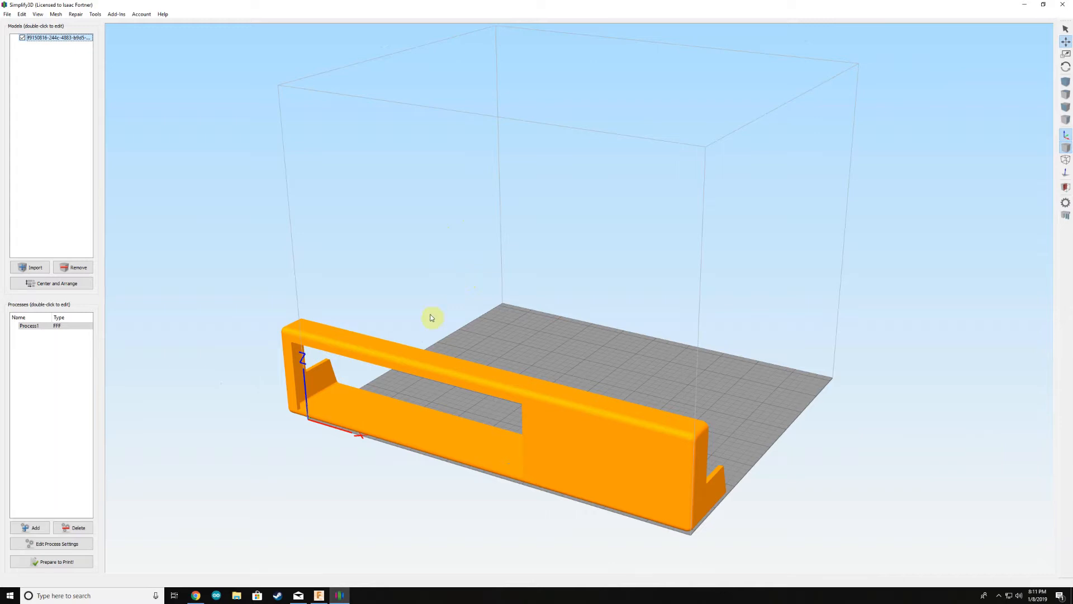
scroll(425, 331, up, 3)
scroll(423, 330, down, 4)
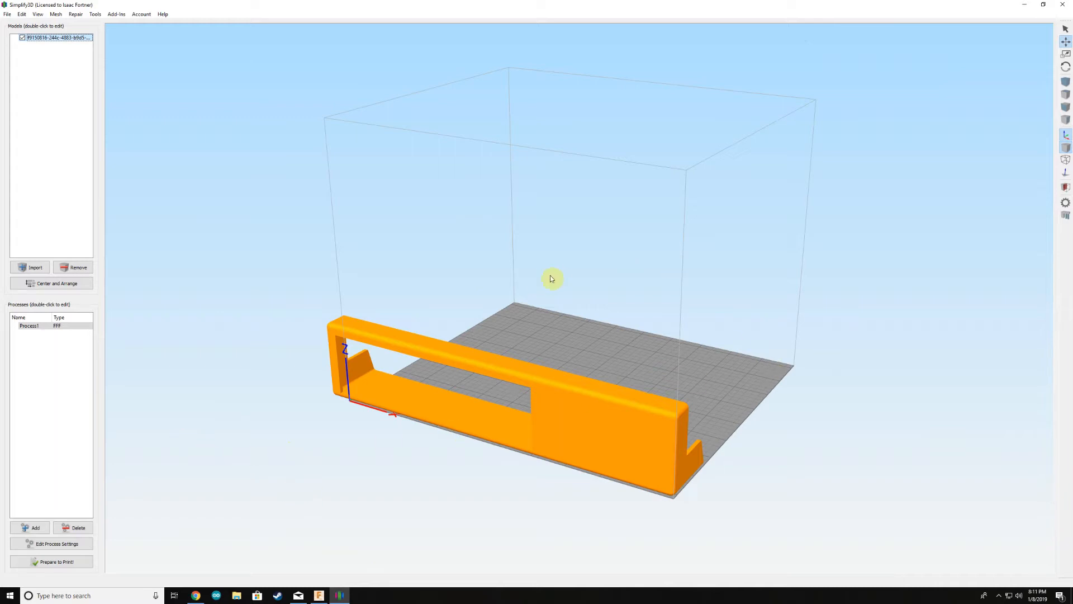
scroll(545, 327, up, 5)
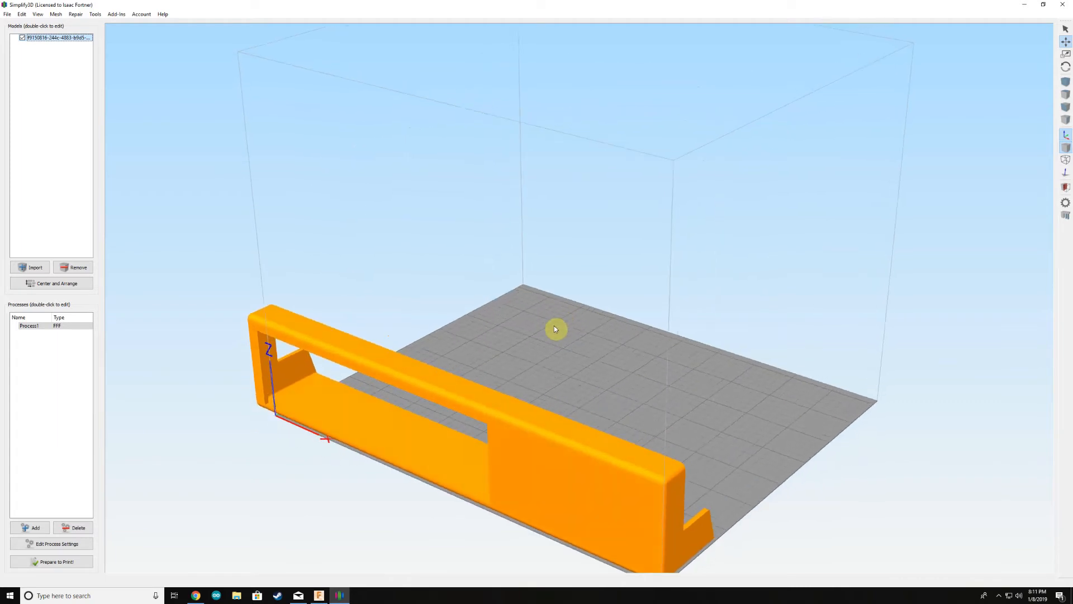
drag(554, 326, 545, 354)
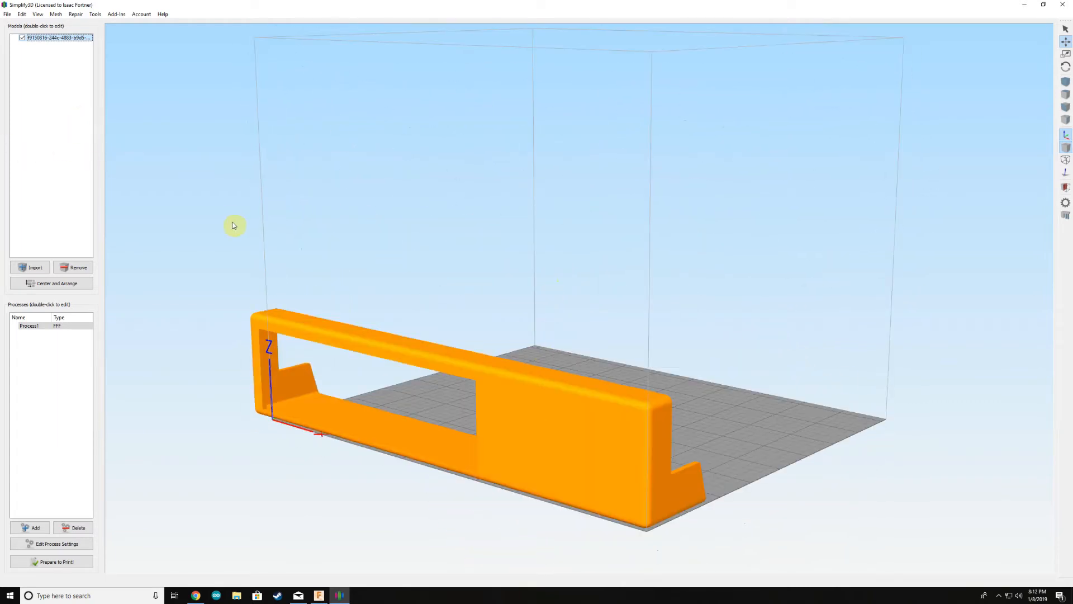
drag(248, 240, 678, 347)
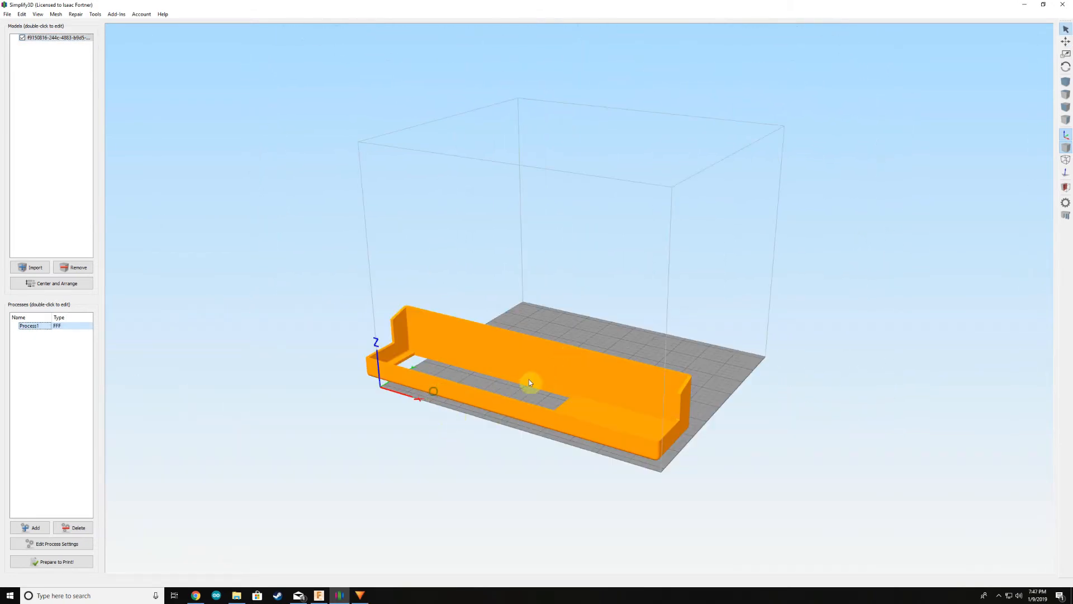
Step: Open the FFF settings of Process1, shrink the window and move it clear of the laid-down backplate
mouse_move(568, 304)
mouse_down()
mouse_move(555, 299)
mouse_move(561, 312)
mouse_up()
drag(538, 370, 286, 361)
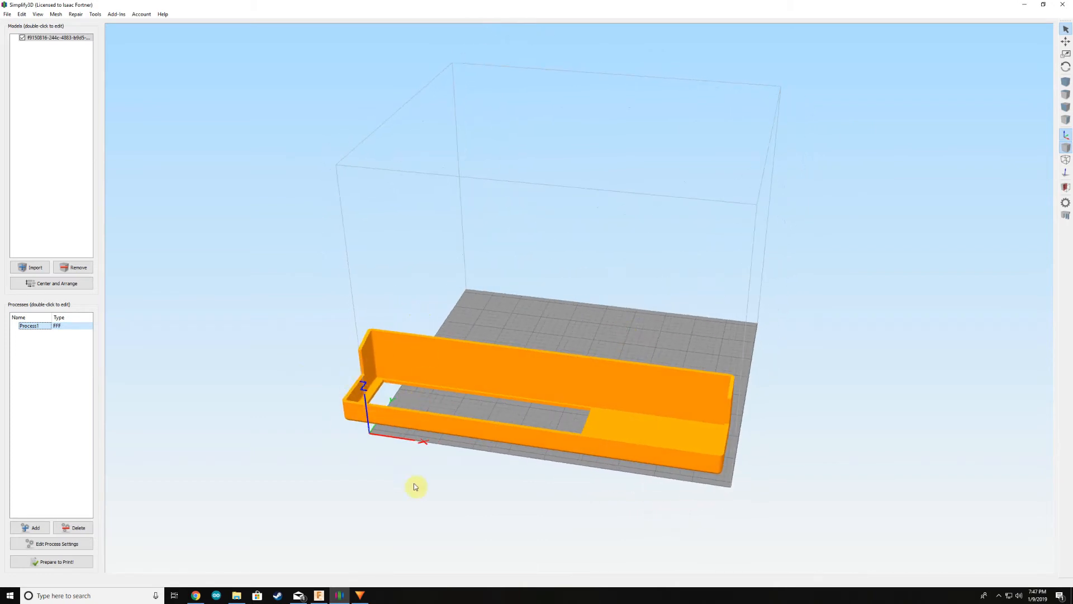
drag(415, 487, 370, 431)
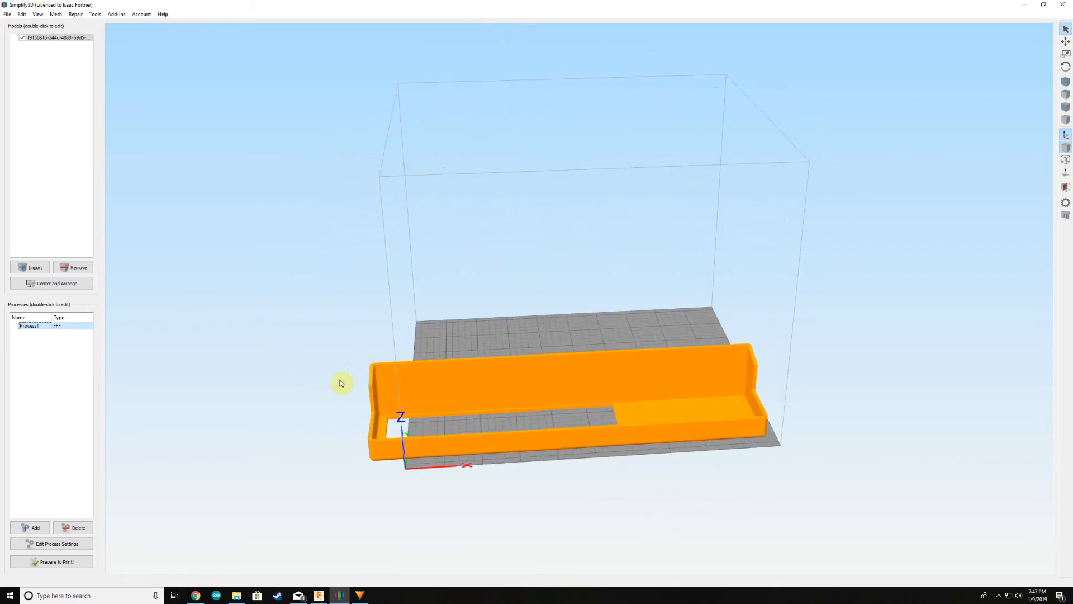
drag(341, 383, 258, 367)
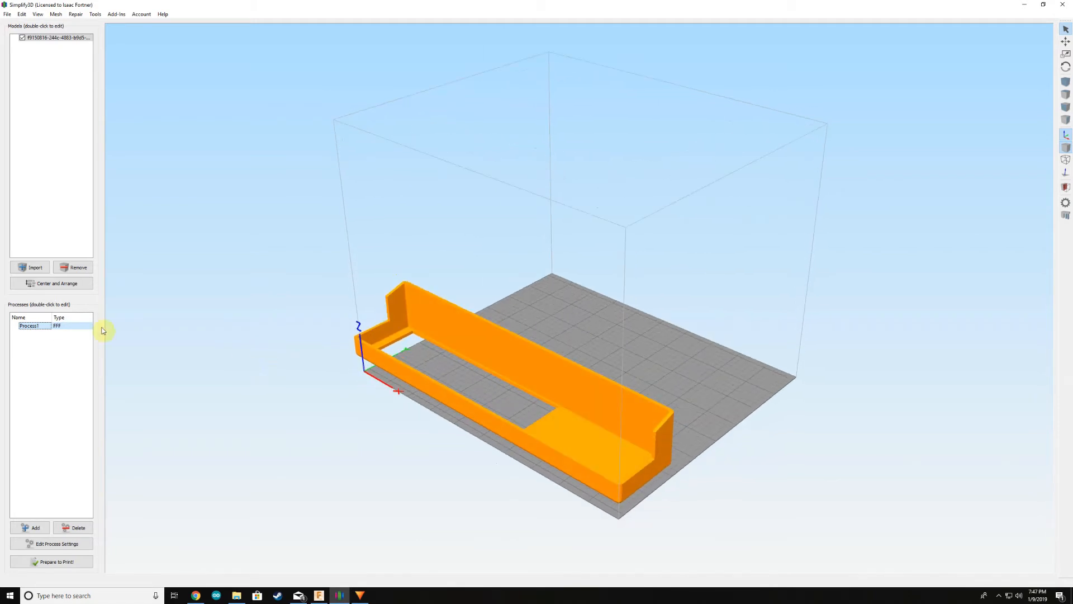
double_click(59, 328)
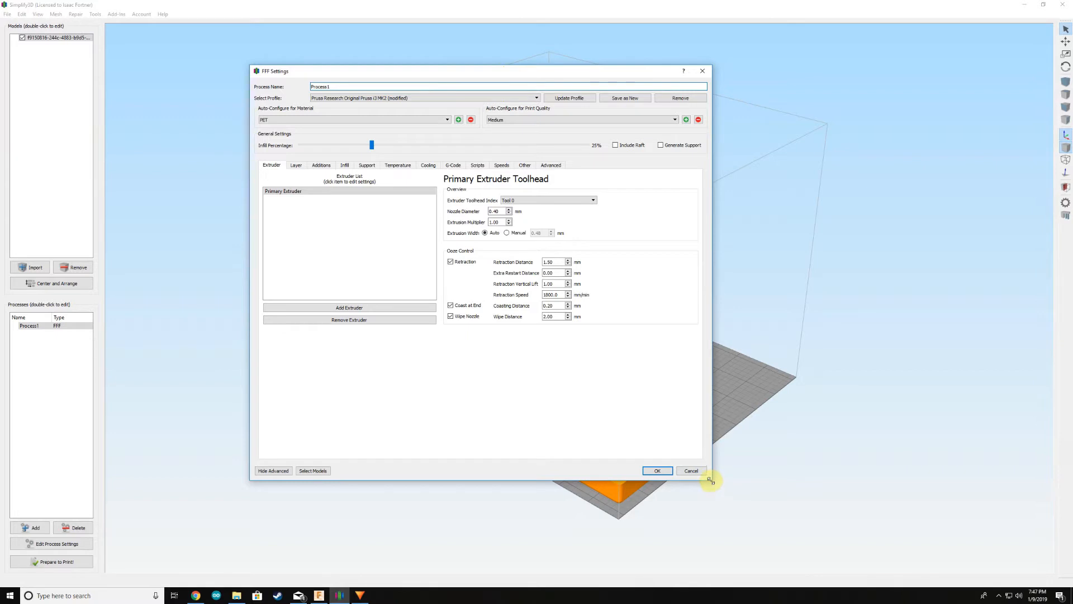
drag(711, 480, 673, 356)
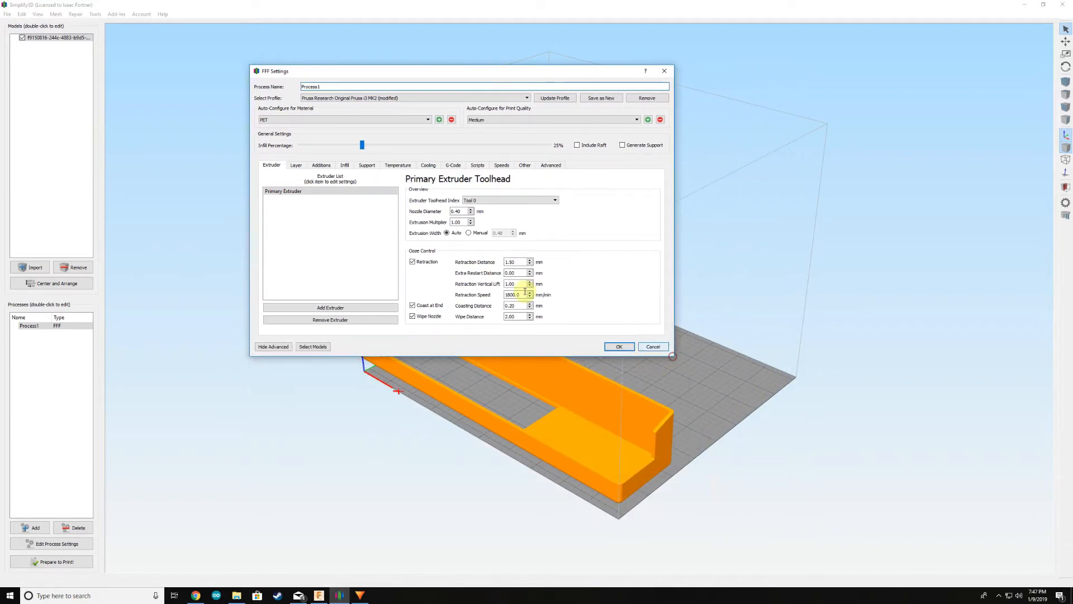
drag(467, 70, 544, 131)
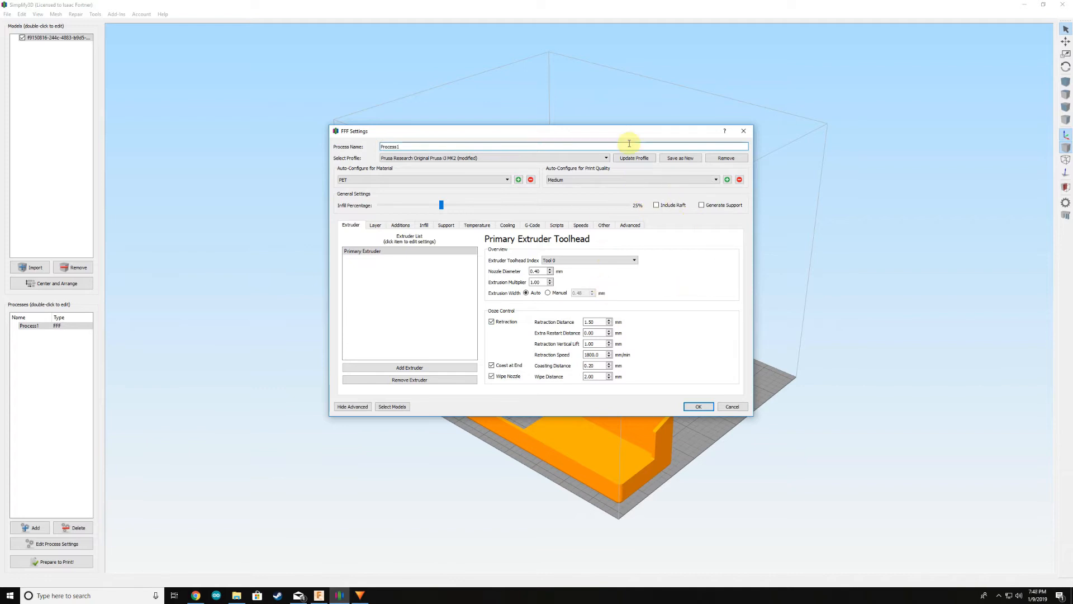
drag(605, 136, 826, 57)
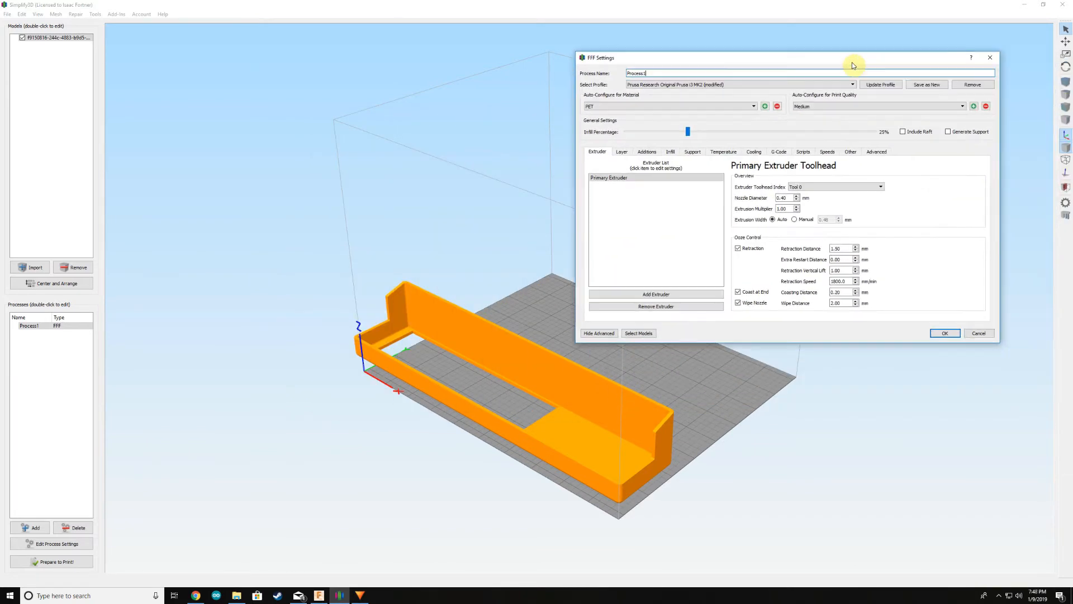
Step: Review Process1's available print materials, skirt and raft additions, and layer settings, leaving them without saving changes
click(747, 106)
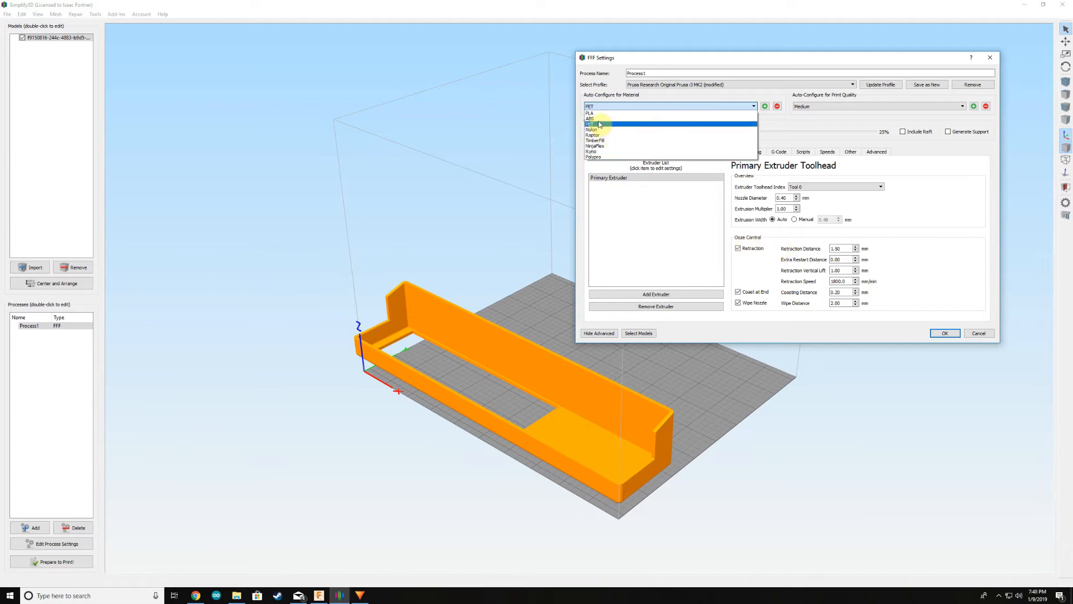
click(599, 90)
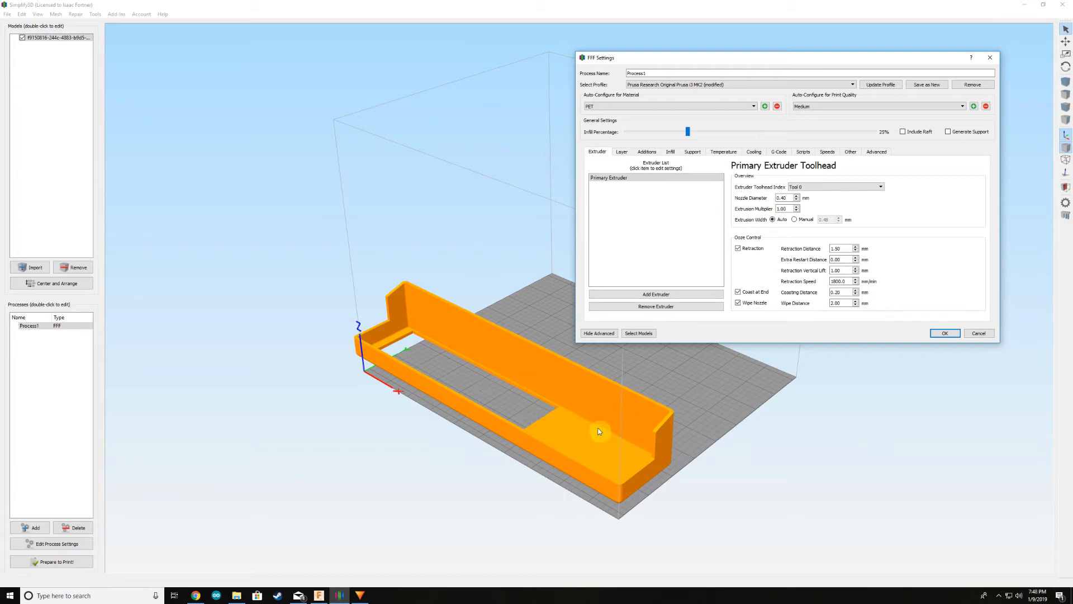
click(647, 152)
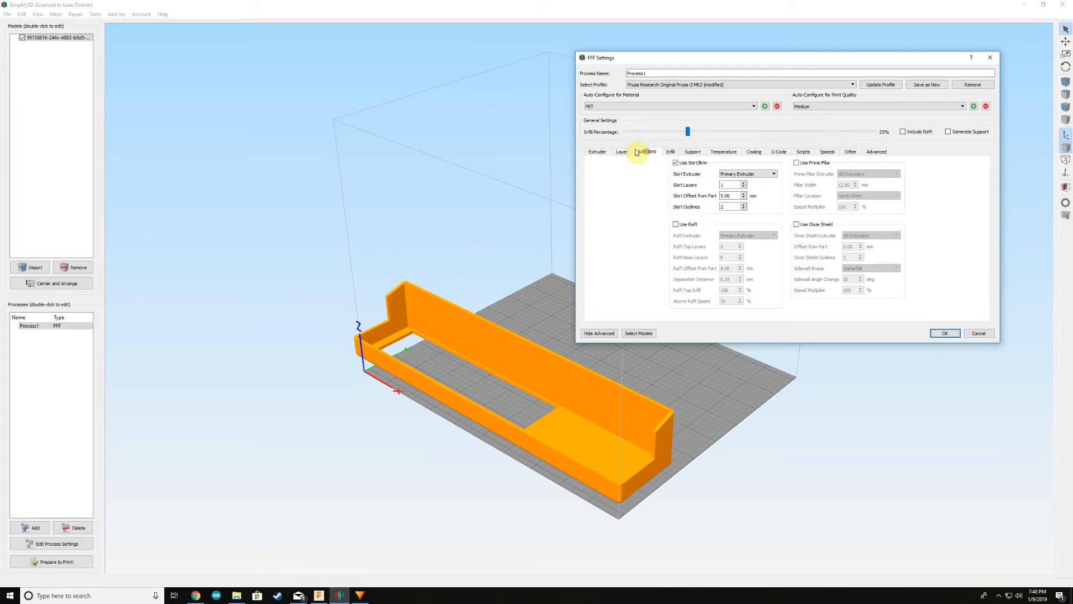
click(622, 152)
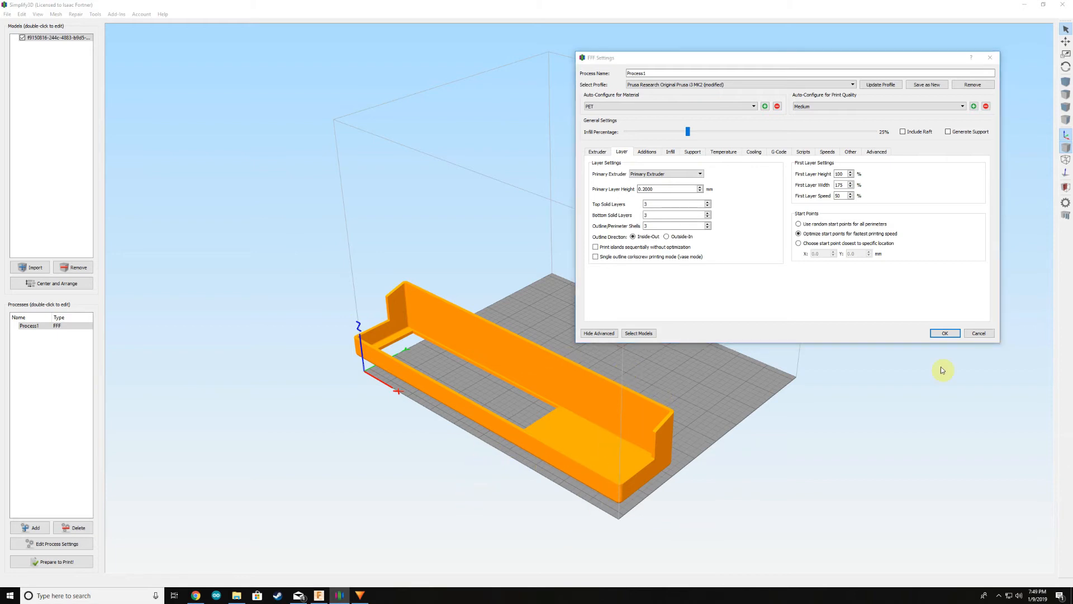
click(979, 333)
Step: Examine how the laid-down backplate's end walls and base sit on the build plate, from the front, both angles and underneath
drag(521, 367, 626, 388)
scroll(663, 415, up, 3)
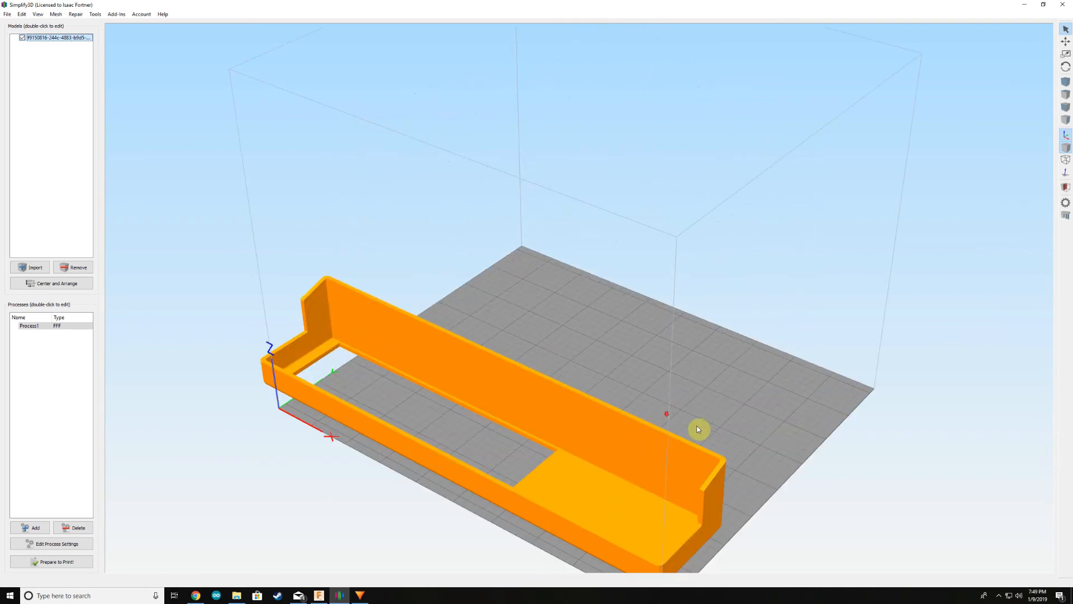
scroll(698, 429, down, 2)
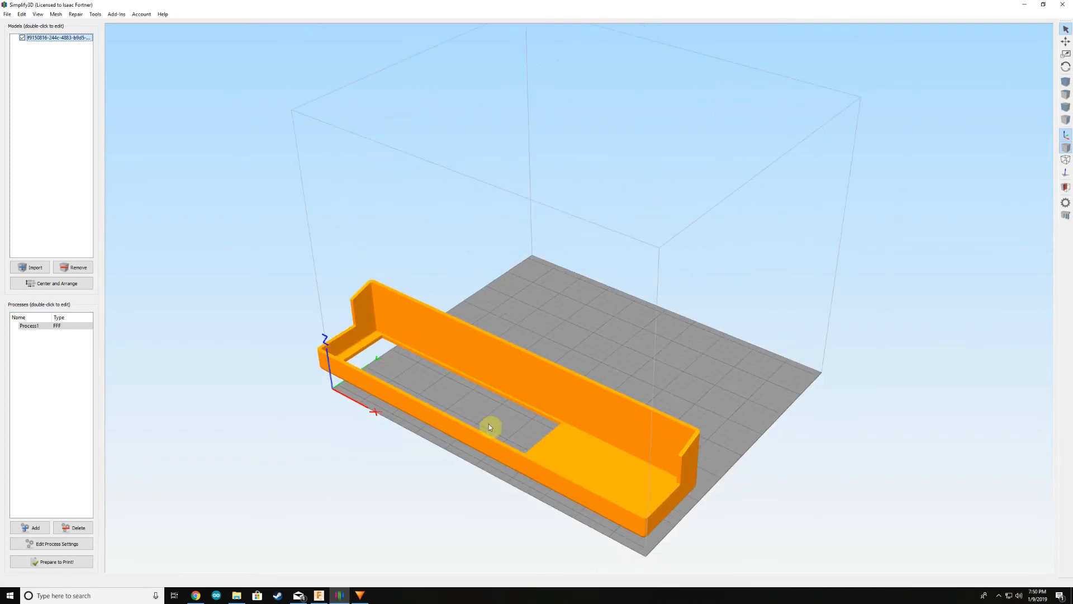
drag(447, 481, 445, 467)
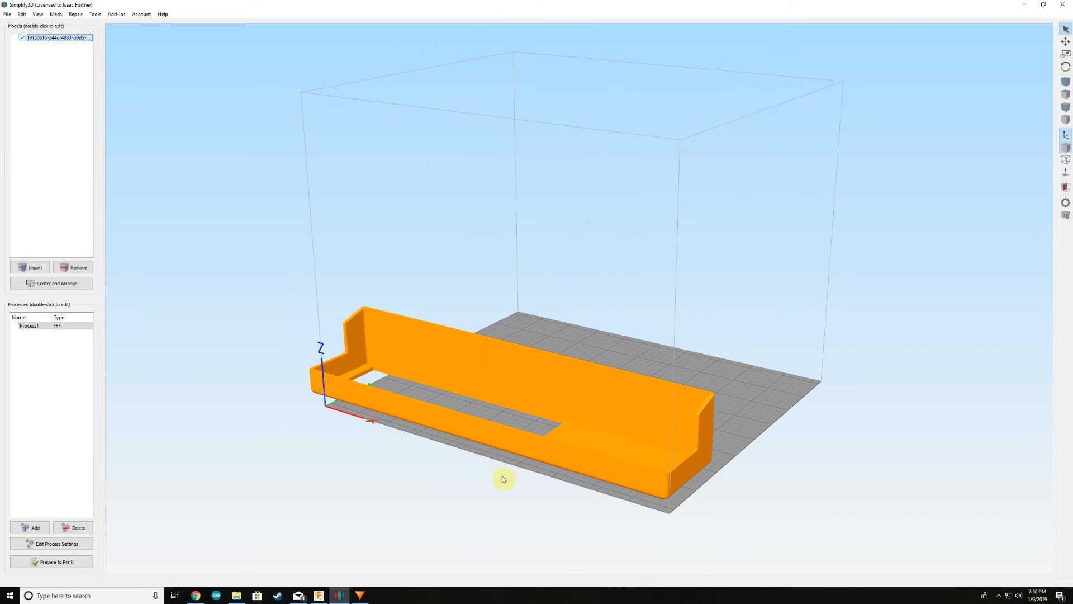
drag(616, 506, 663, 450)
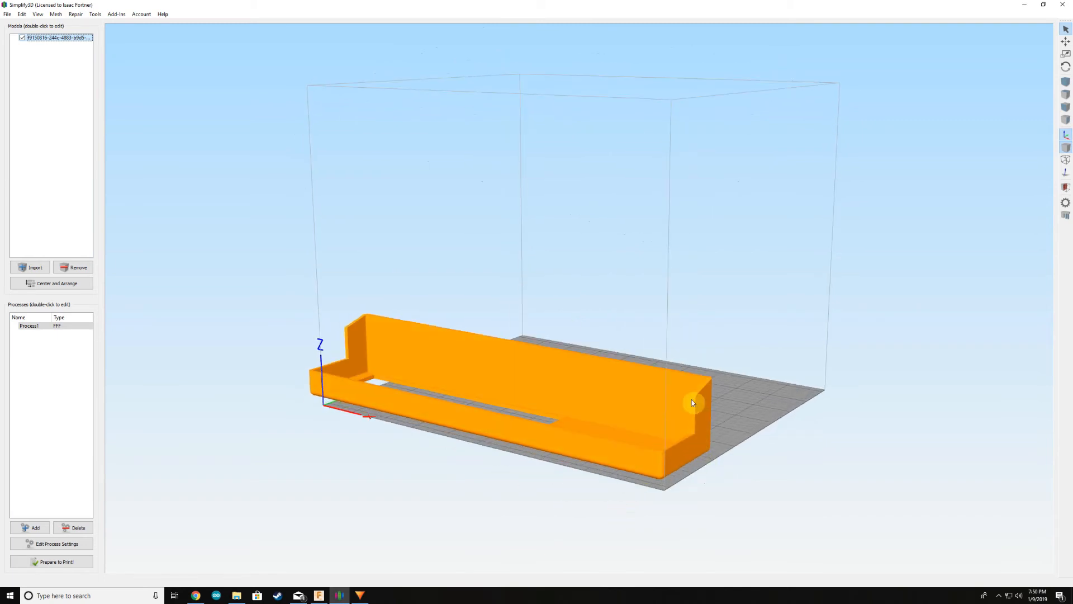
drag(701, 420, 737, 406)
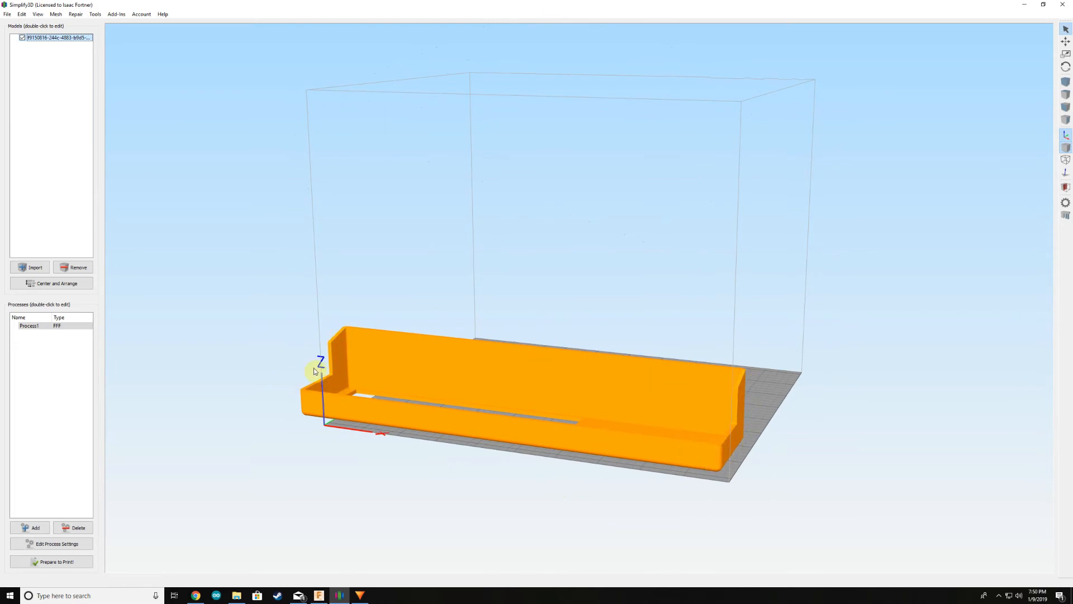
drag(658, 470, 696, 436)
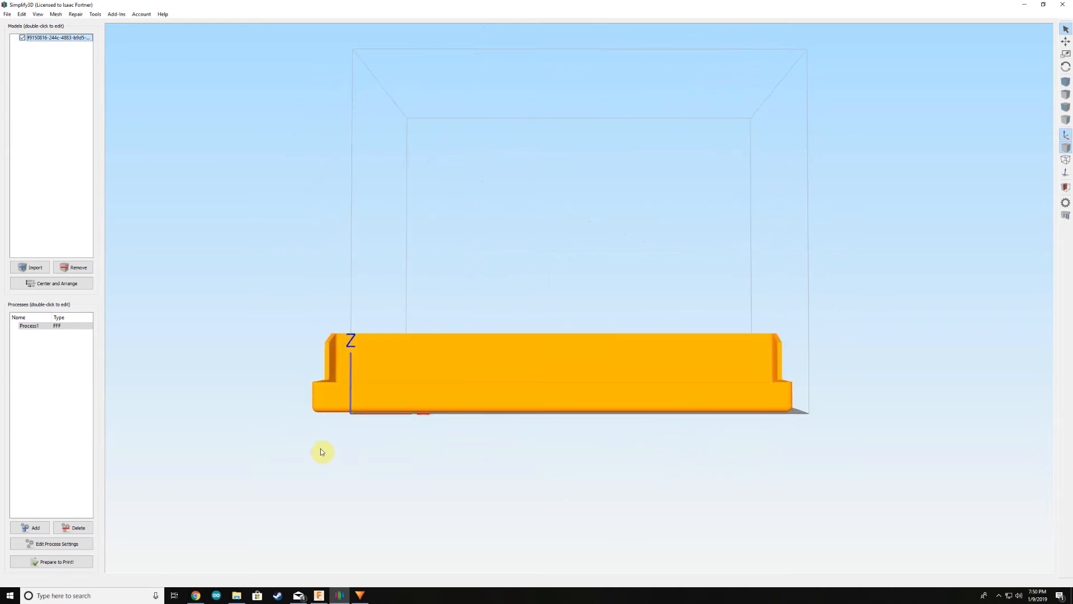
drag(319, 450, 358, 446)
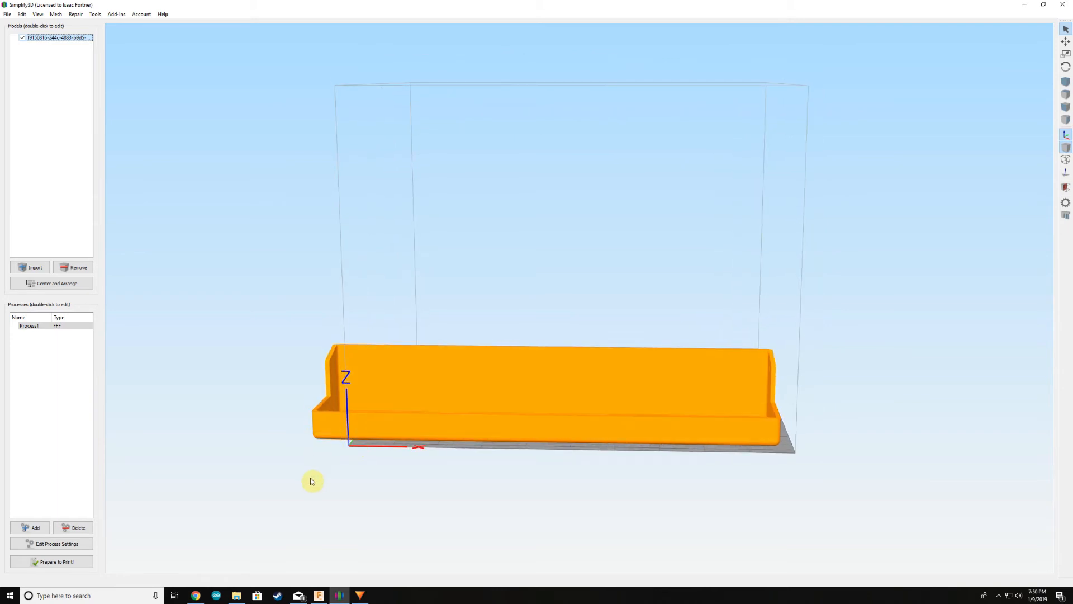
drag(288, 476, 357, 473)
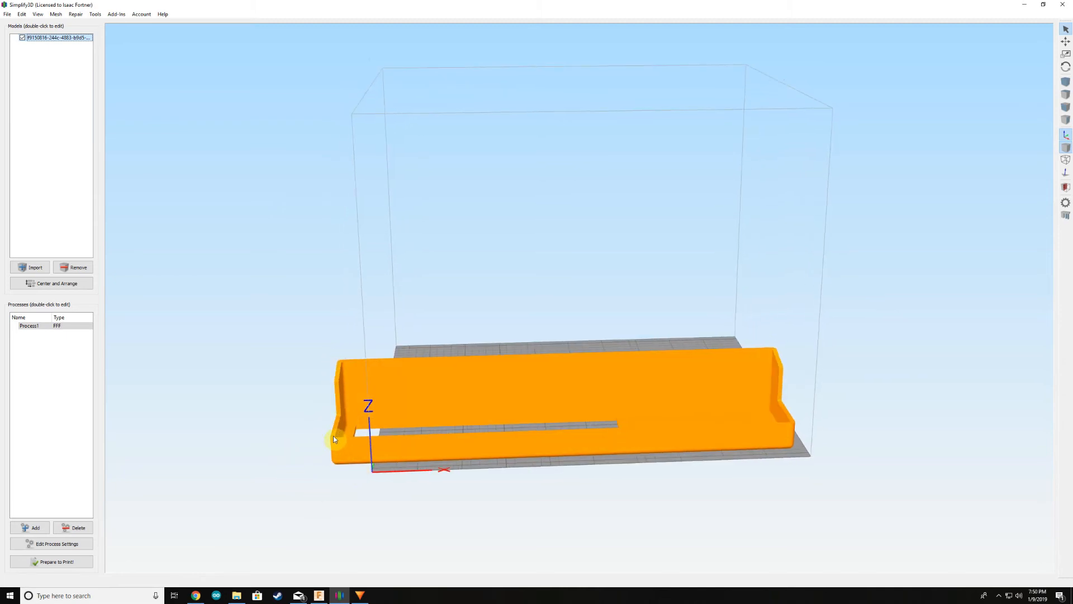
drag(338, 429, 342, 447)
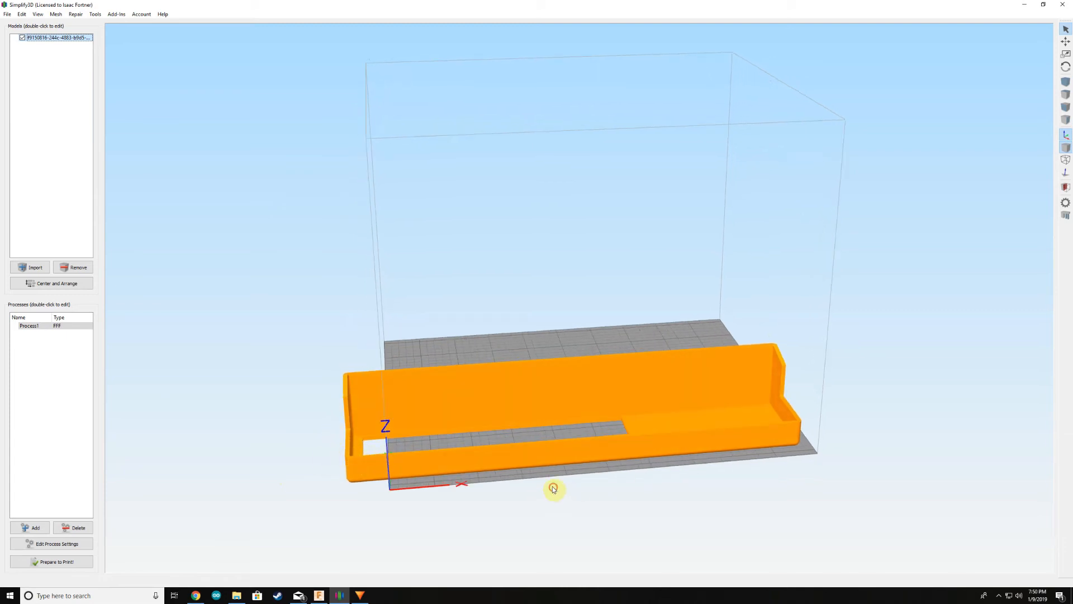
drag(553, 489, 507, 430)
click(732, 373)
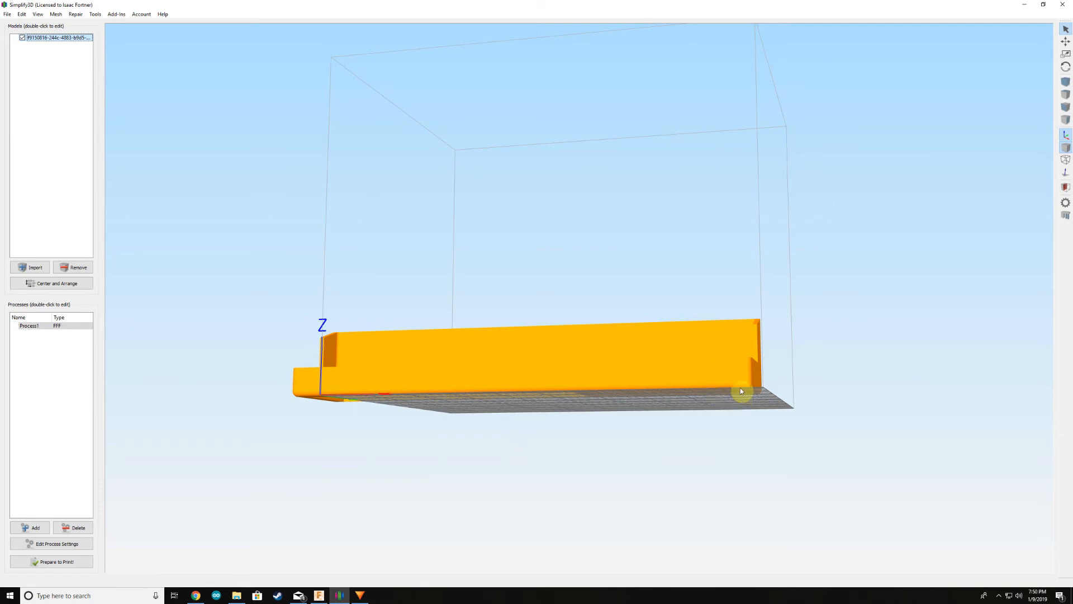
drag(741, 399, 745, 417)
mouse_move(671, 371)
mouse_down()
mouse_move(681, 390)
mouse_move(680, 373)
mouse_up()
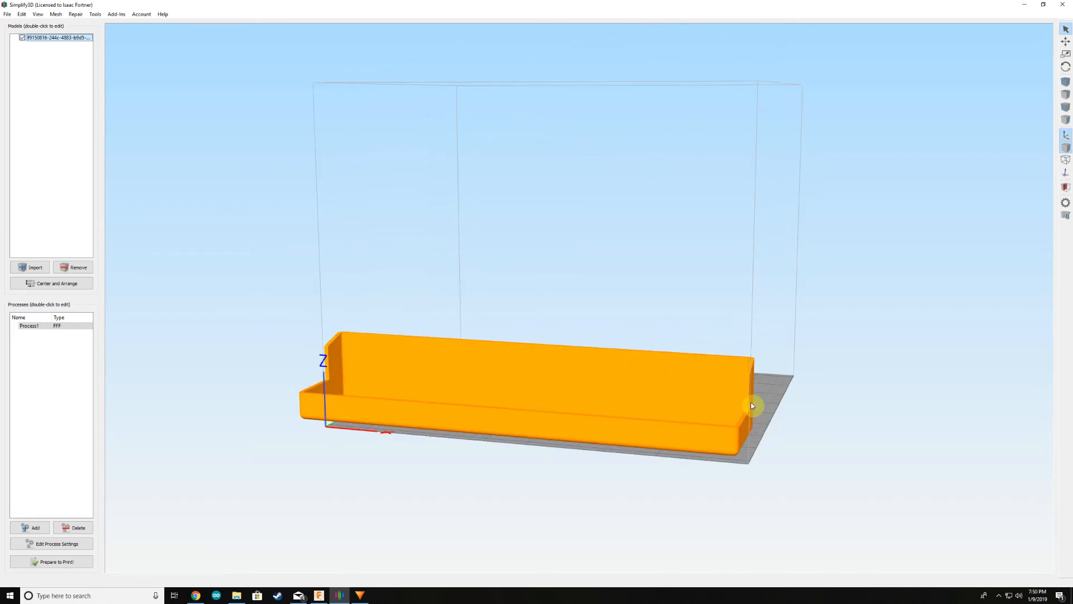
Step: Review the layer, additions and infill settings of Process1, leaving them without saving changes
click(47, 326)
double_click(47, 326)
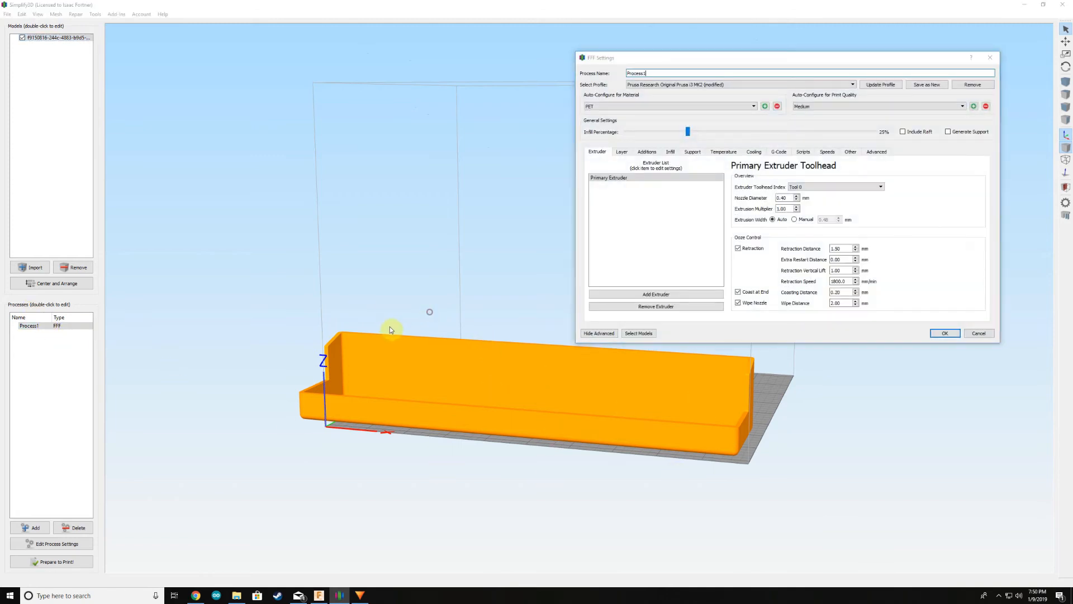
click(621, 152)
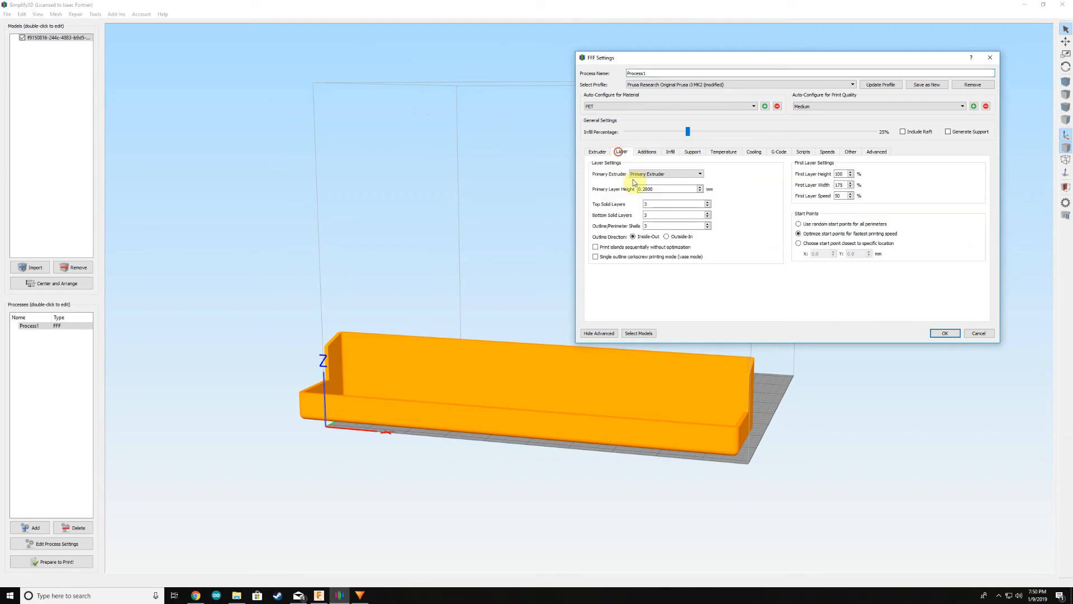
click(648, 153)
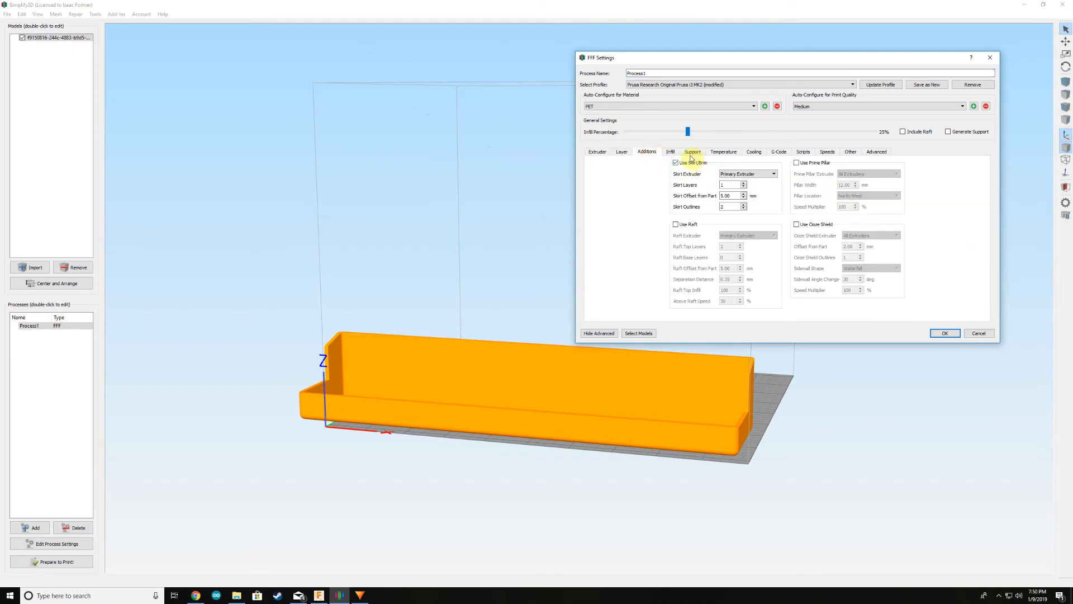
click(672, 152)
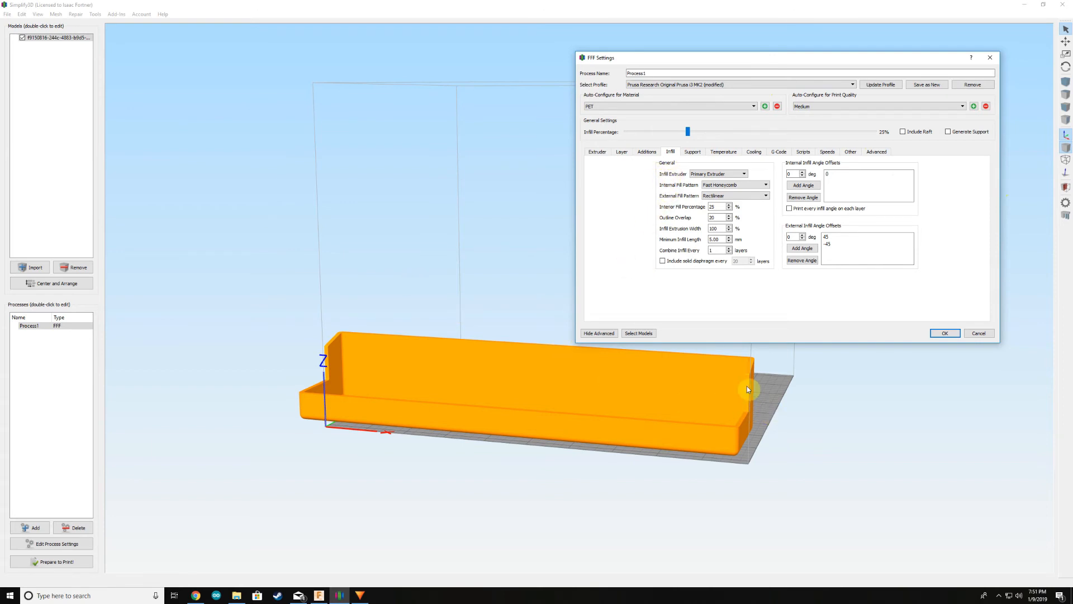
click(979, 333)
Step: Review Process1's temperature settings for the heated bed and primary extruder, then accept the FFF settings
drag(792, 347, 496, 371)
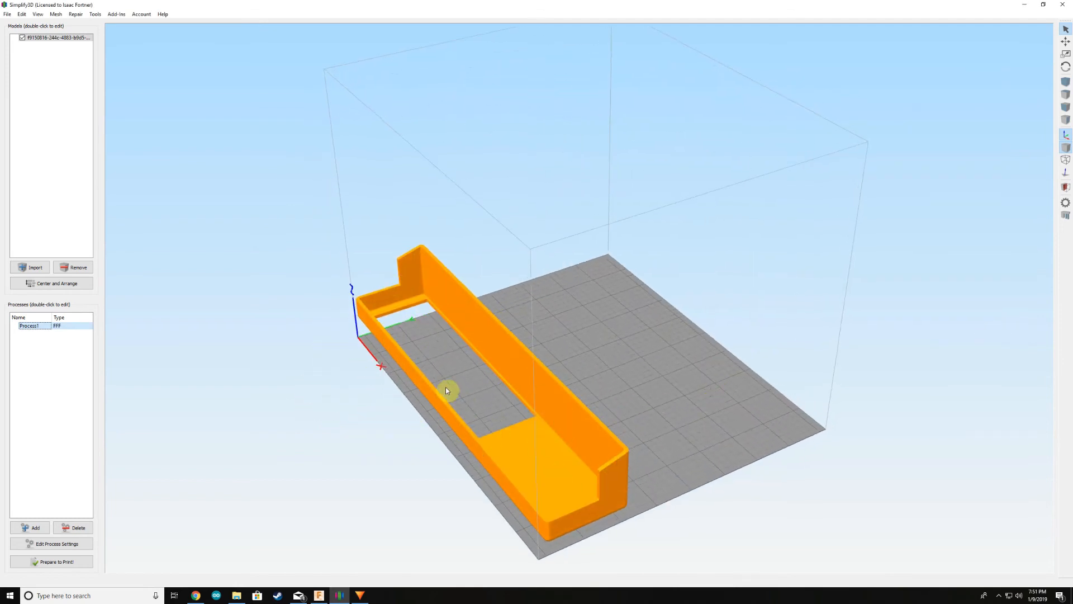
drag(498, 350, 568, 336)
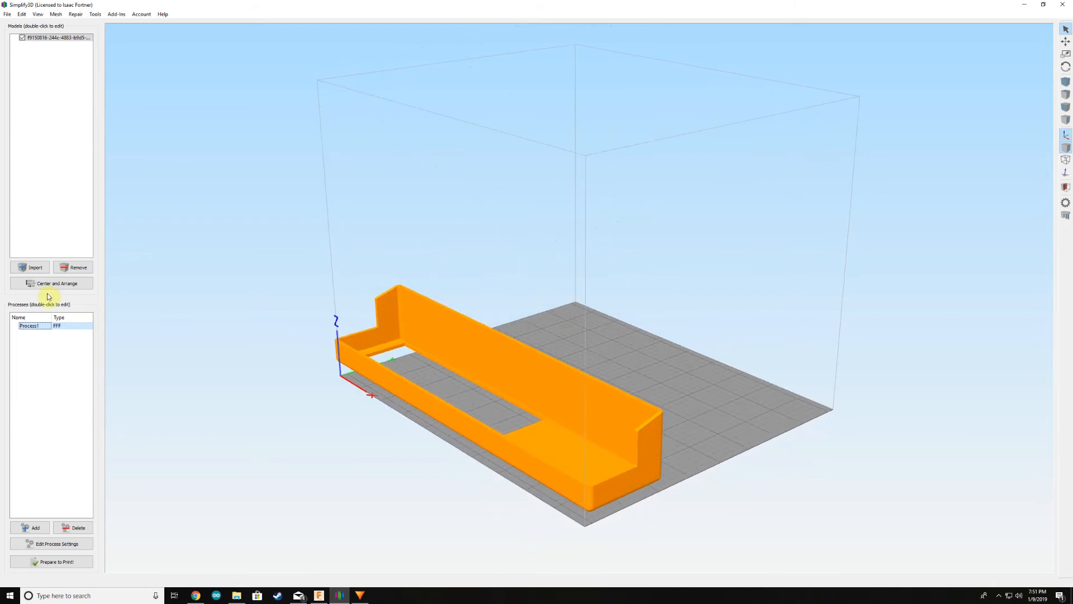
double_click(56, 329)
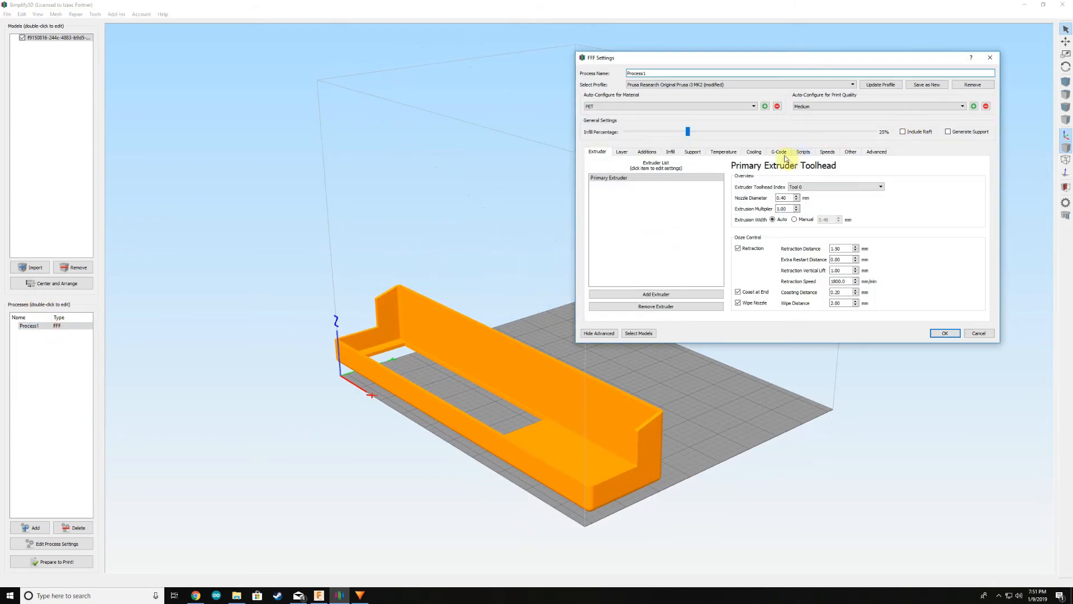
click(721, 153)
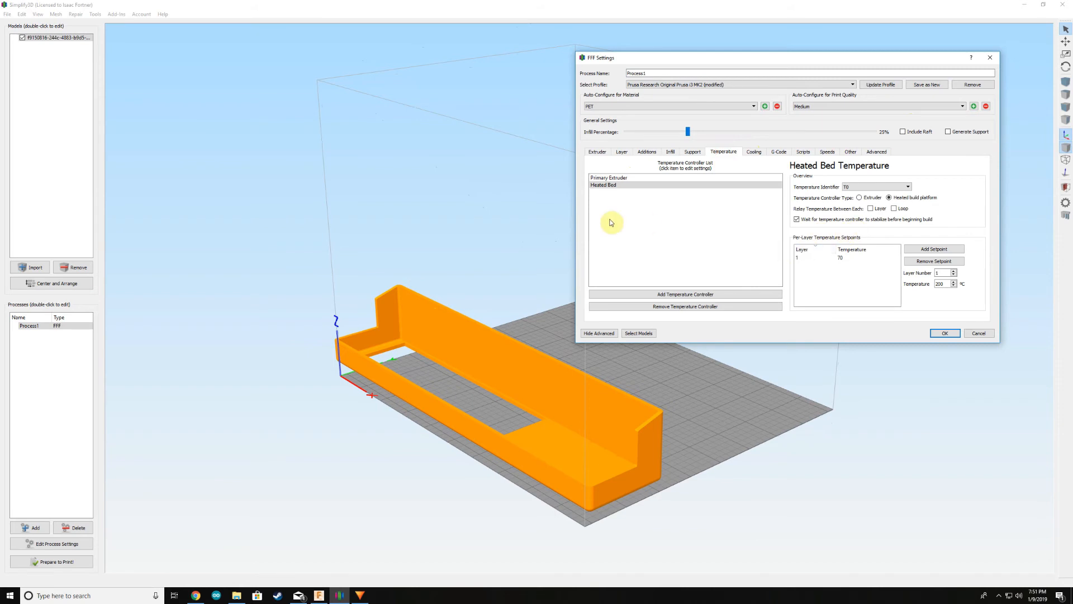
click(626, 178)
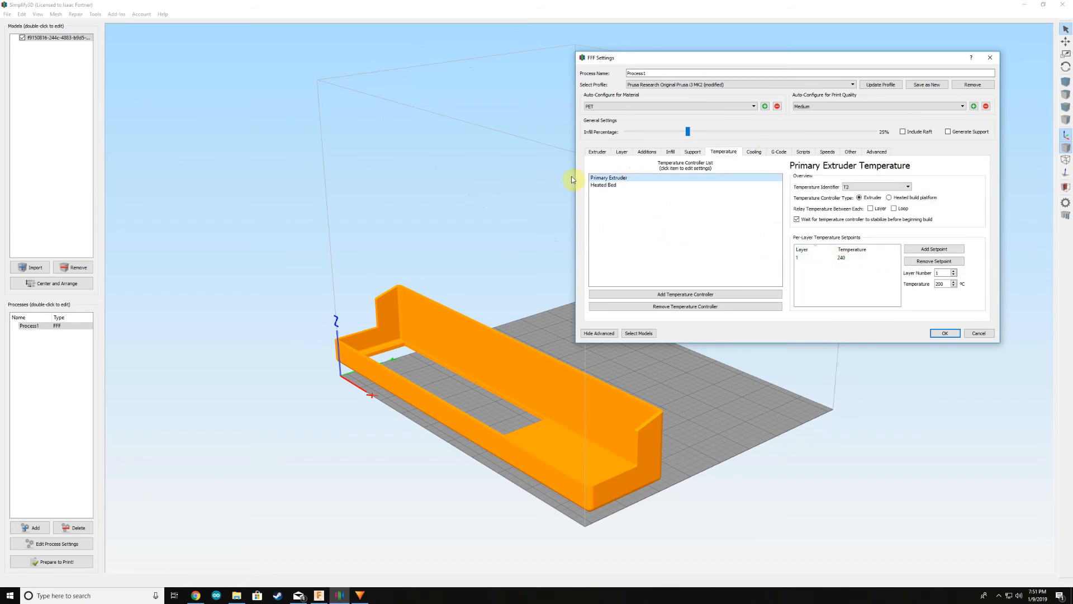
click(605, 187)
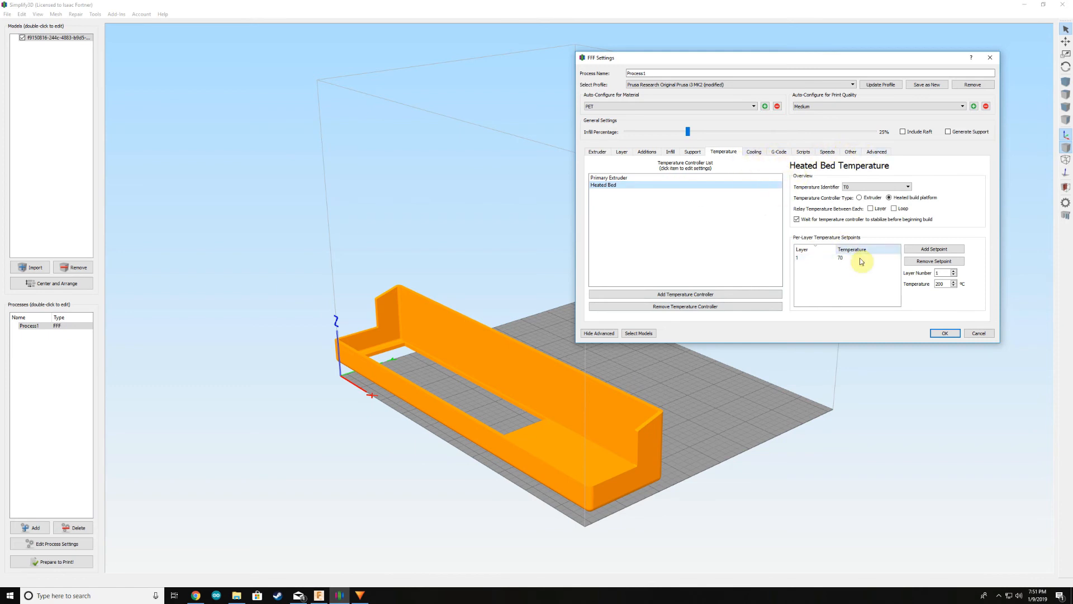
click(943, 333)
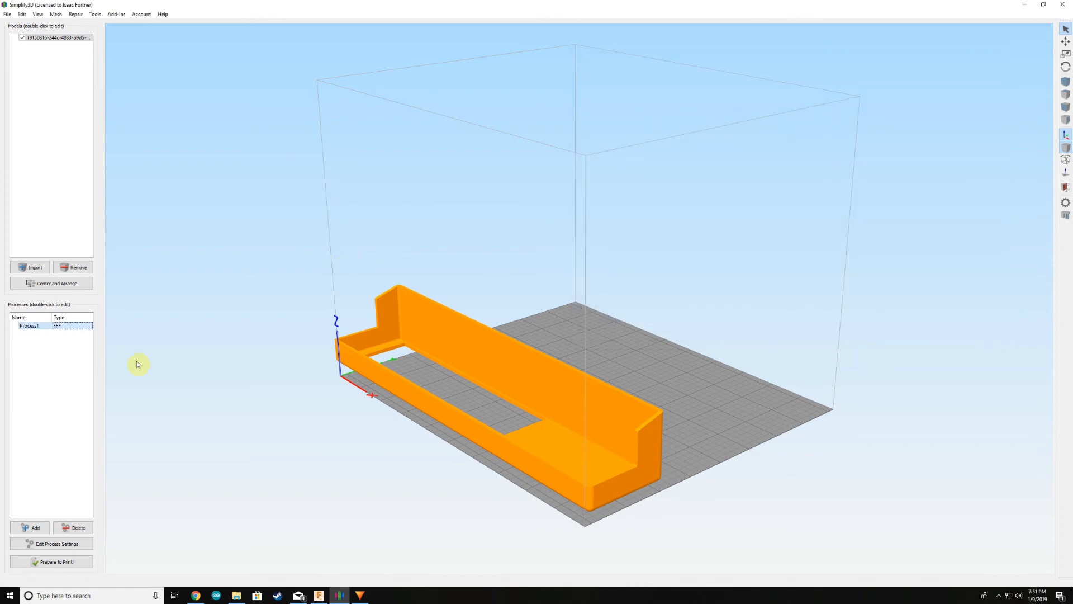
Step: Slice the backplate with Process1 and examine the full toolpath preview from both ends
click(52, 562)
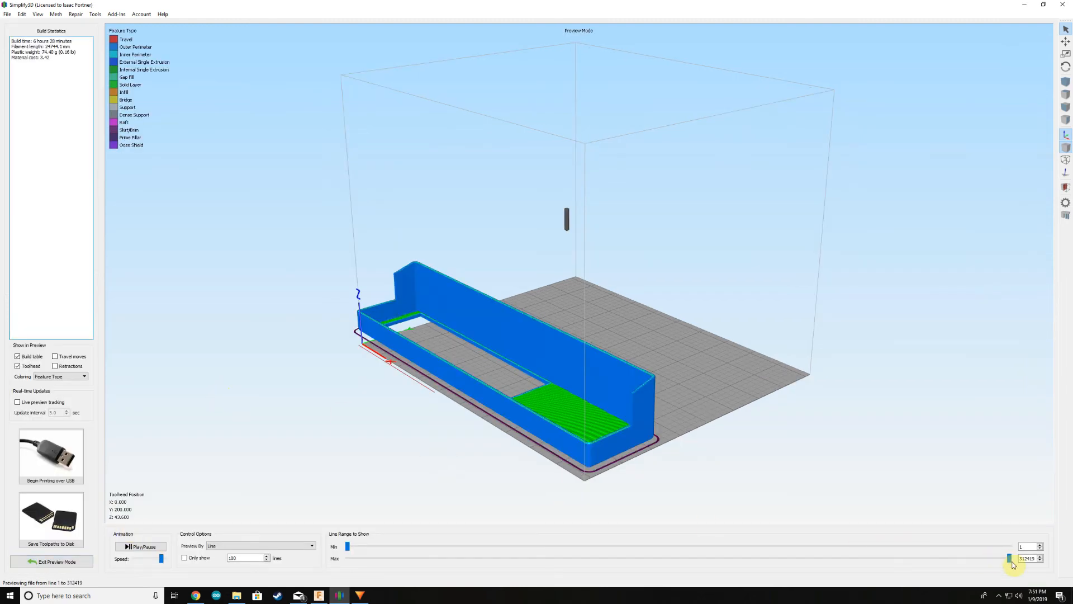
drag(530, 428, 769, 432)
scroll(719, 336, up, 5)
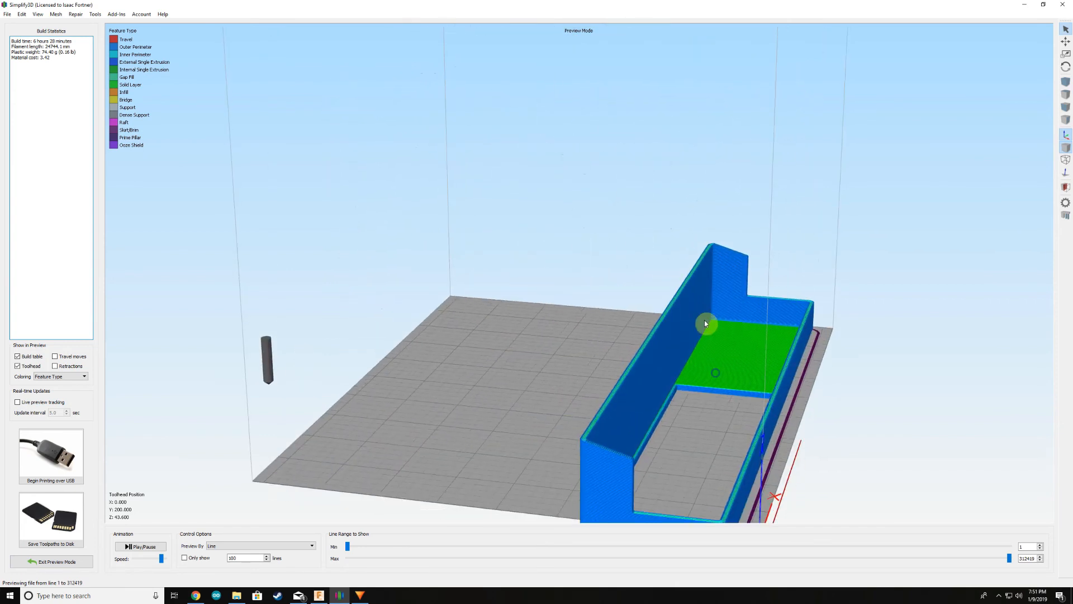
drag(681, 257, 621, 291)
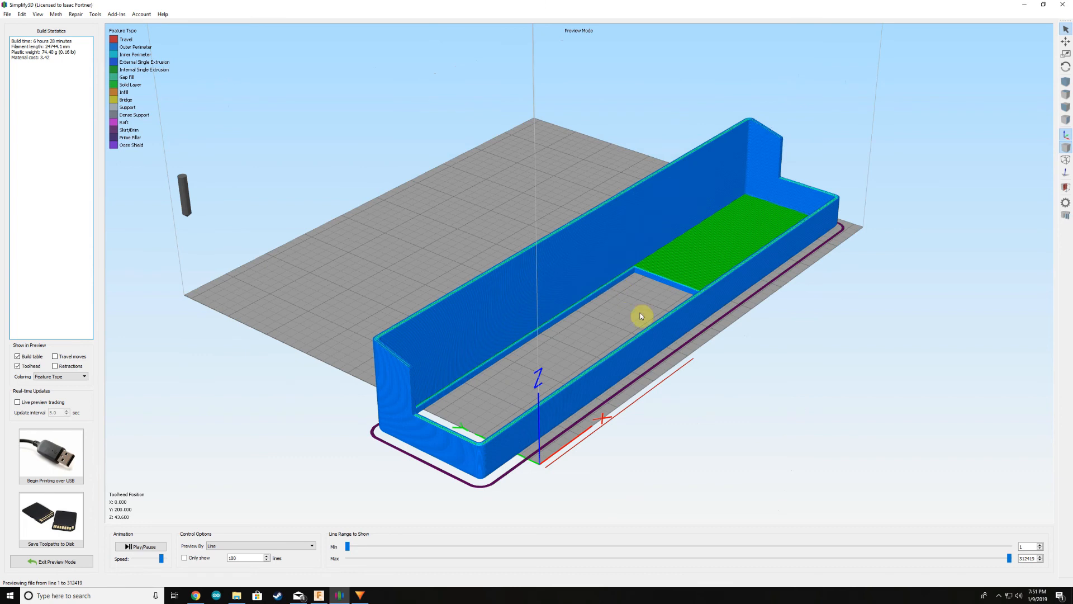
drag(769, 293, 708, 298)
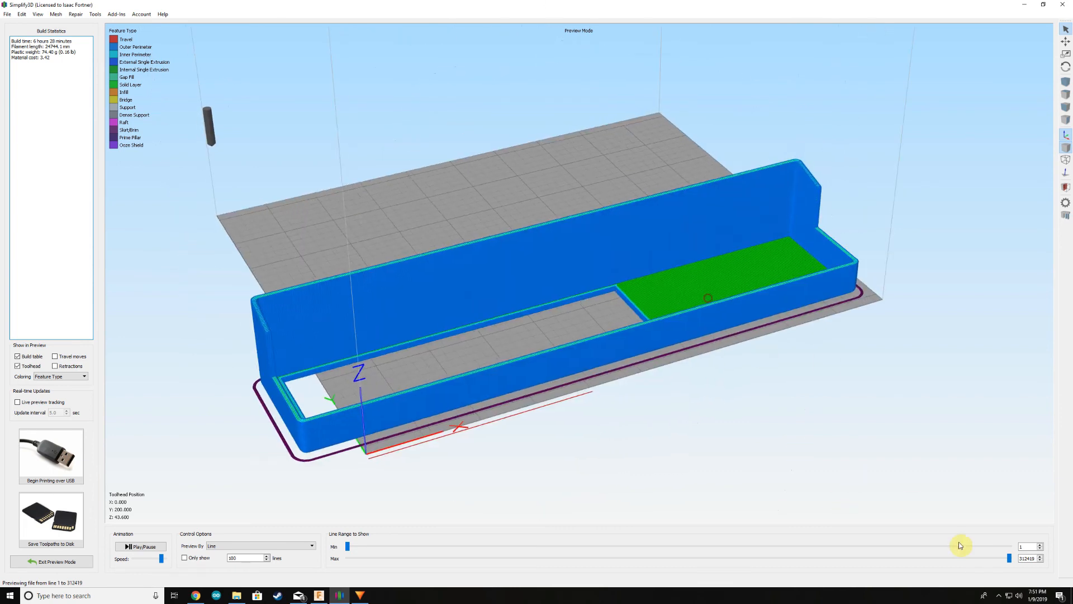
Step: Limit the toolpath preview to about line 16030 and examine the honeycomb infill in the backplate's base
drag(1009, 558, 381, 472)
drag(725, 247, 650, 350)
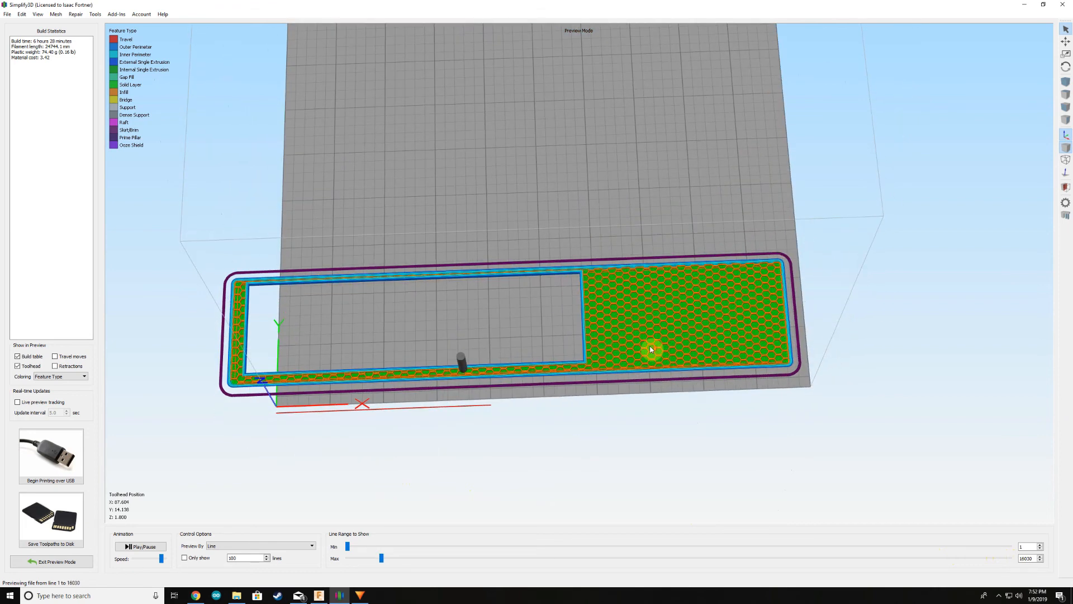
scroll(649, 350, up, 4)
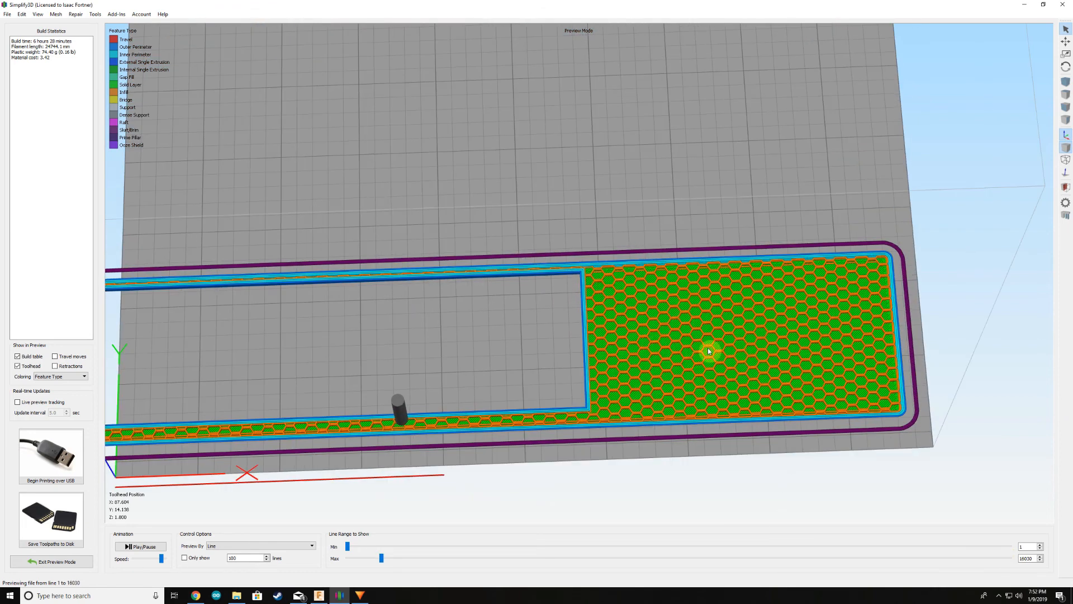
drag(691, 367, 695, 270)
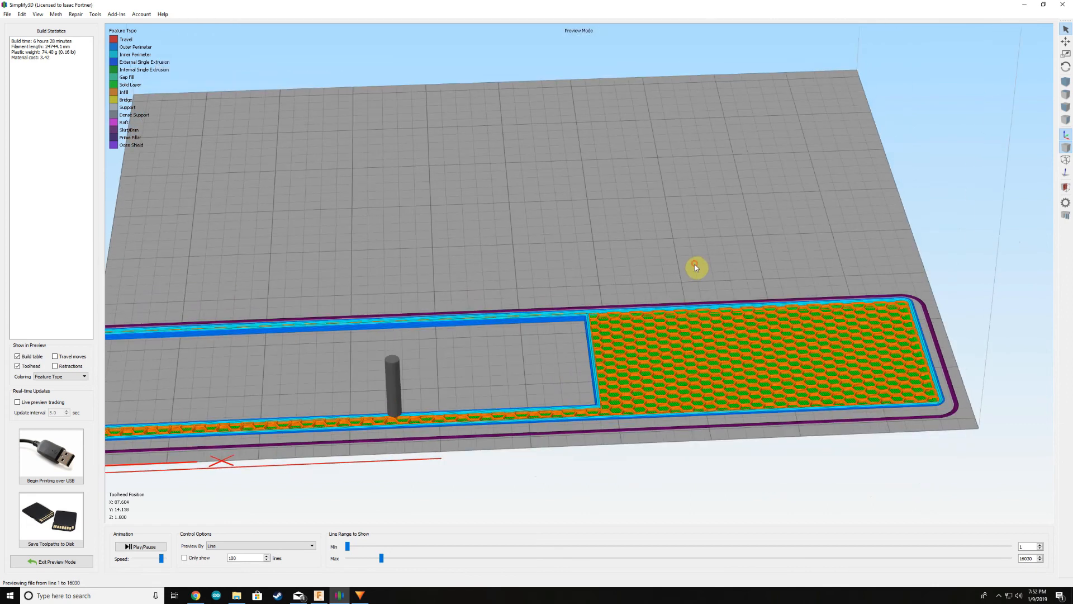
scroll(780, 363, up, 3)
drag(779, 358, 777, 421)
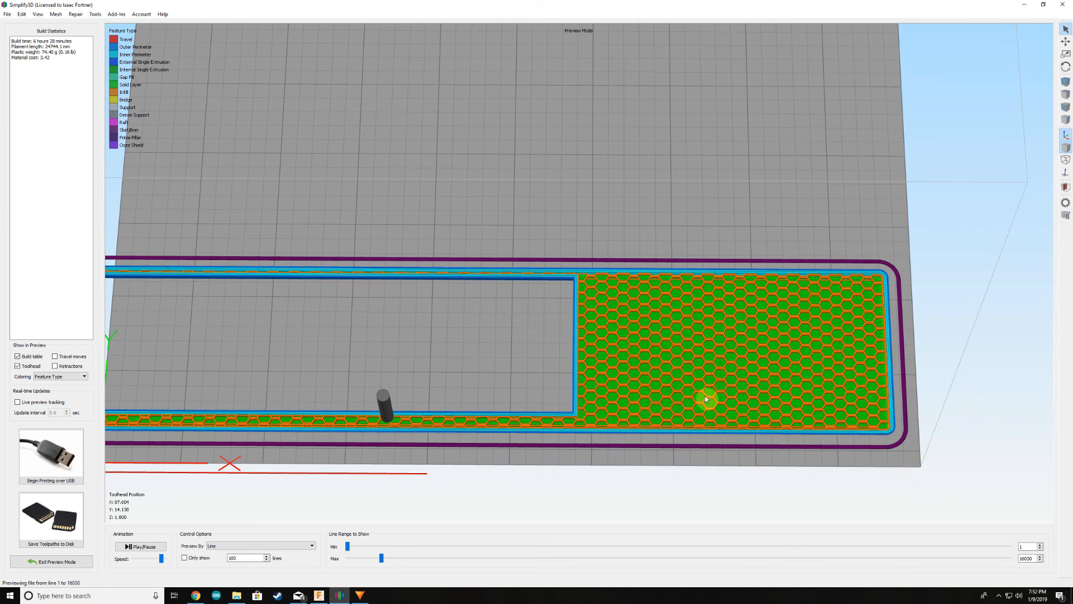
drag(705, 401, 740, 352)
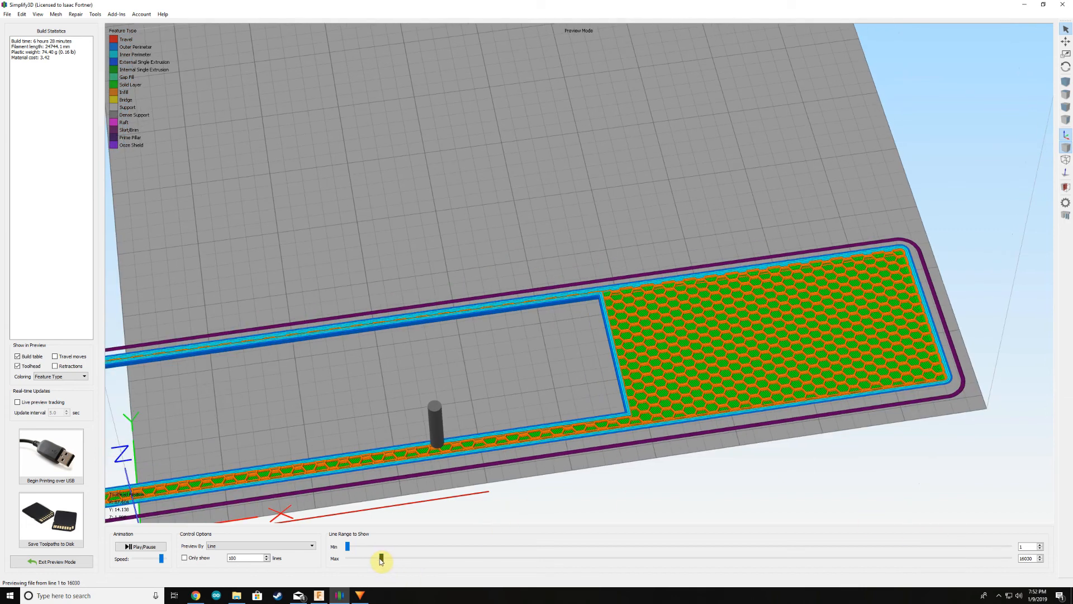
Step: Extend the preview to about line 38981 and examine the perimeters and solid layer at the base cutout's corner
mouse_move(381, 561)
mouse_down()
mouse_move(348, 553)
mouse_move(386, 561)
mouse_move(349, 555)
mouse_move(361, 558)
mouse_up()
drag(361, 558, 433, 570)
scroll(779, 377, up, 5)
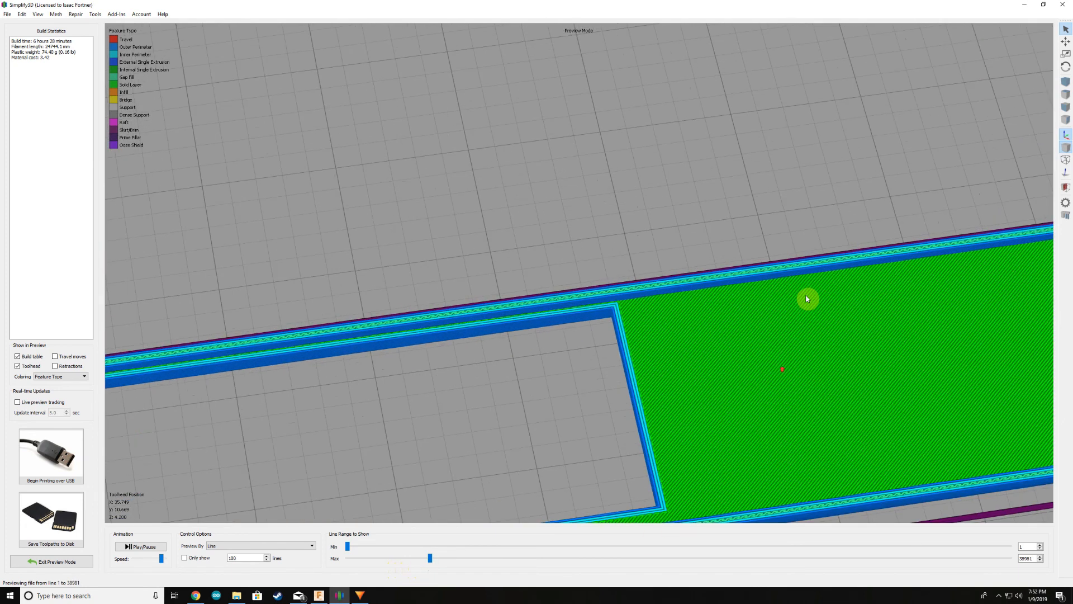
scroll(575, 363, up, 5)
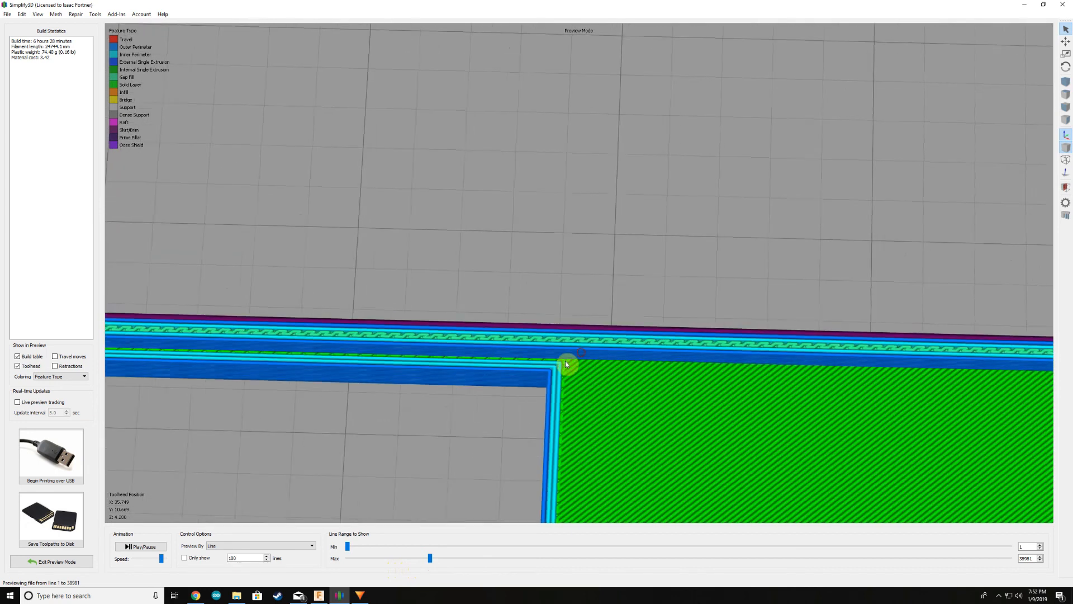
drag(574, 397, 585, 425)
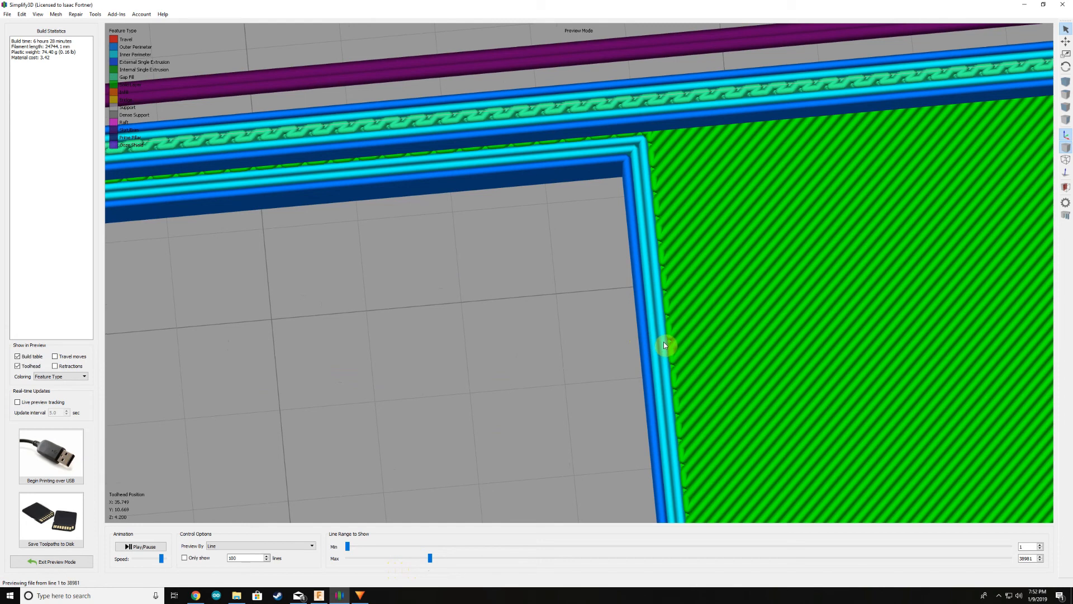
drag(653, 207, 638, 234)
scroll(619, 255, down, 5)
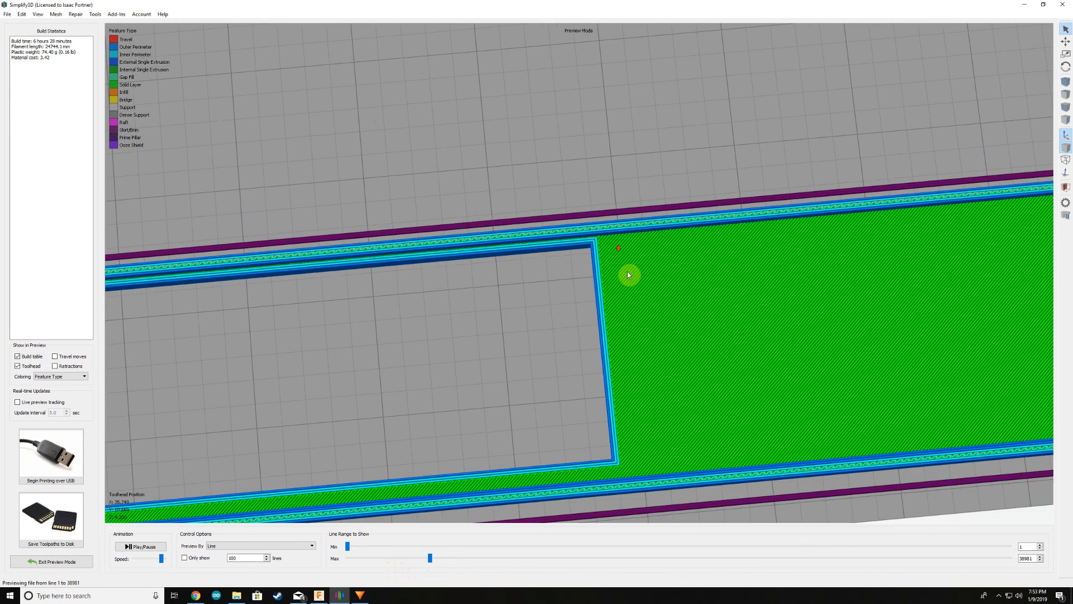
Step: Examine the wall toolpaths and gap fill around the rounded corners at the base's solid end
right_drag(655, 287, 320, 239)
scroll(644, 143, up, 1)
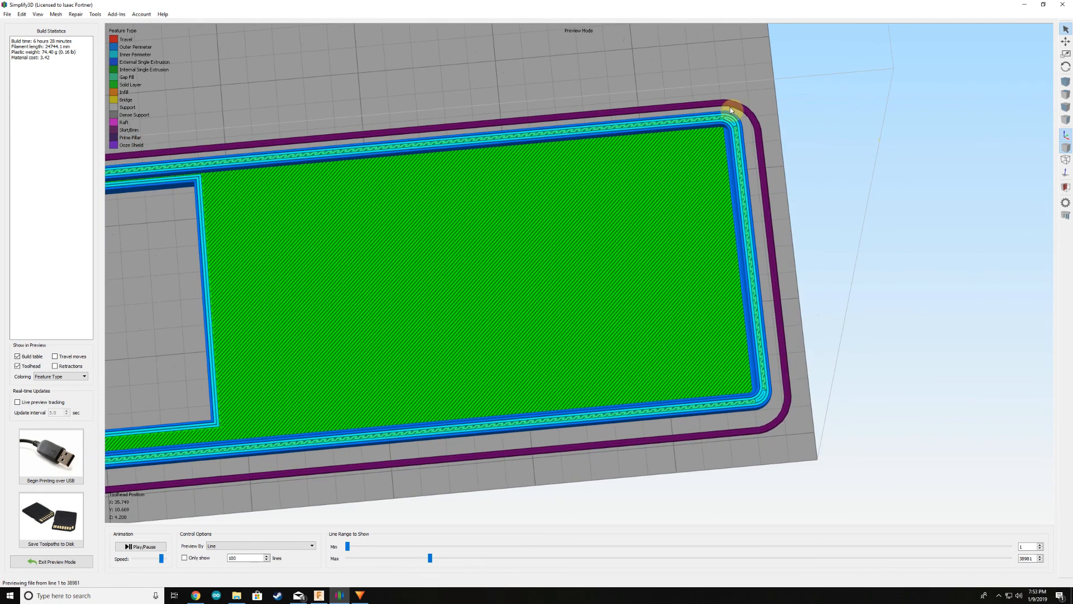
middle_click(638, 305)
scroll(504, 421, up, 3)
right_drag(513, 396, 625, 269)
Step: Extend the preview to about line 196080, restore the full line range, and view the complete backplate from above
drag(430, 557, 762, 571)
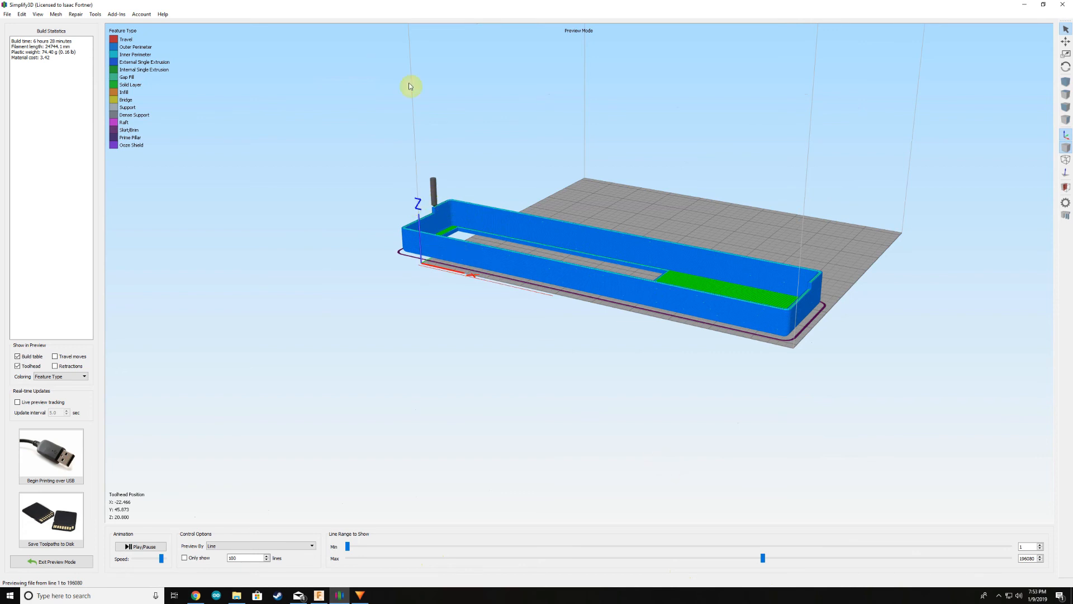
drag(770, 560, 1035, 599)
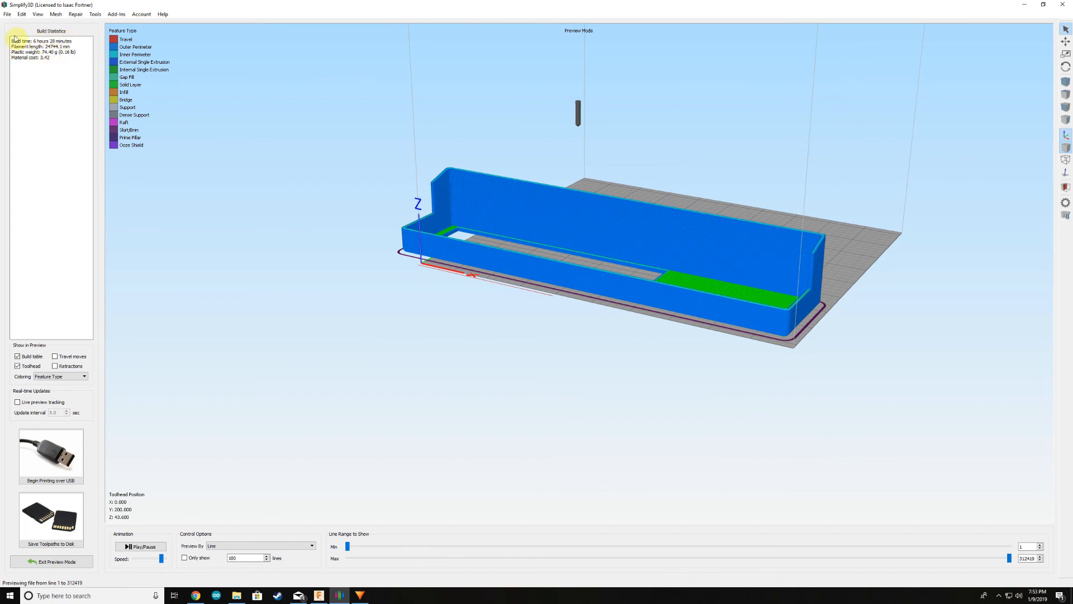
drag(350, 400, 419, 269)
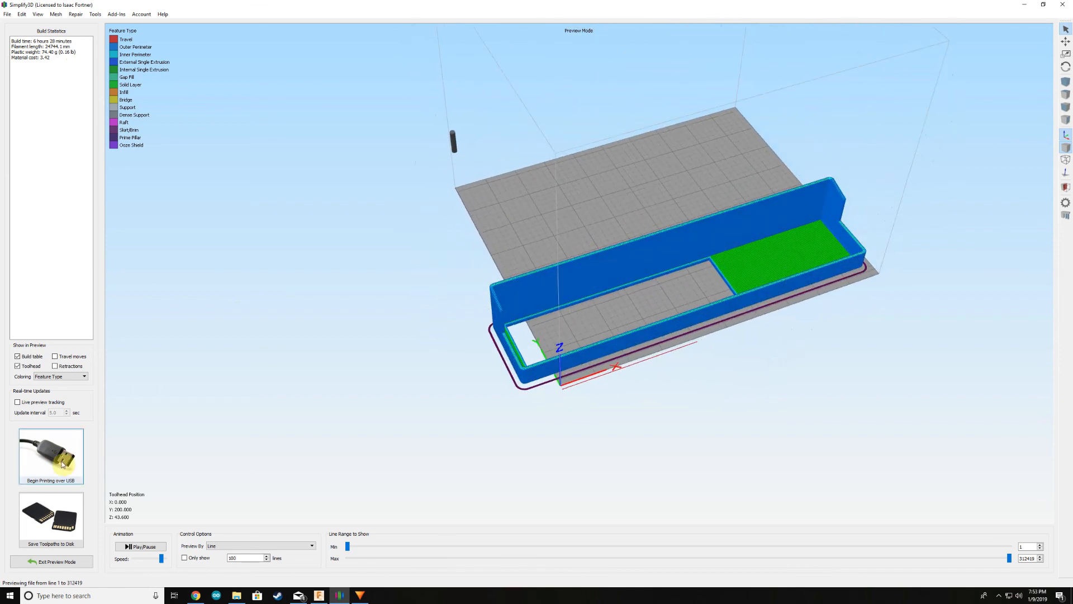
Step: Show where the toolpaths can be saved to disk as G-code, leaving without saving a file
click(52, 527)
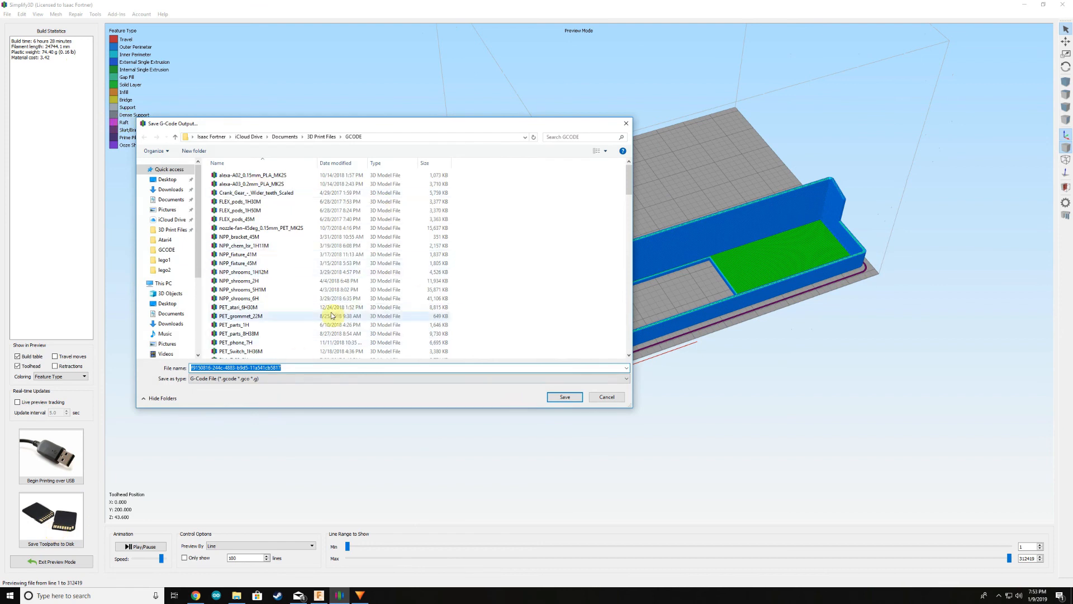
click(608, 397)
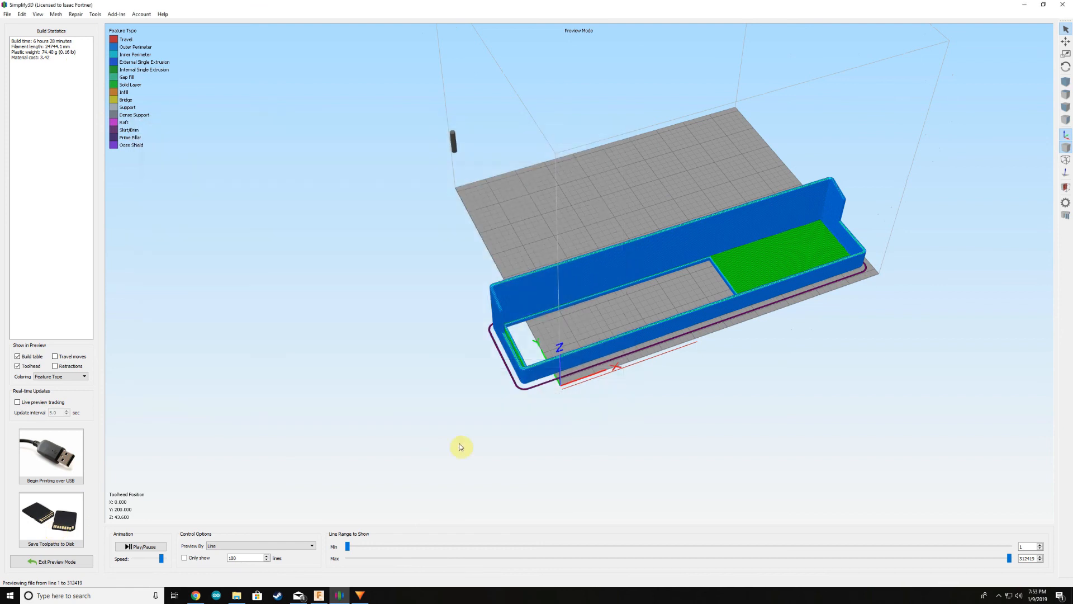